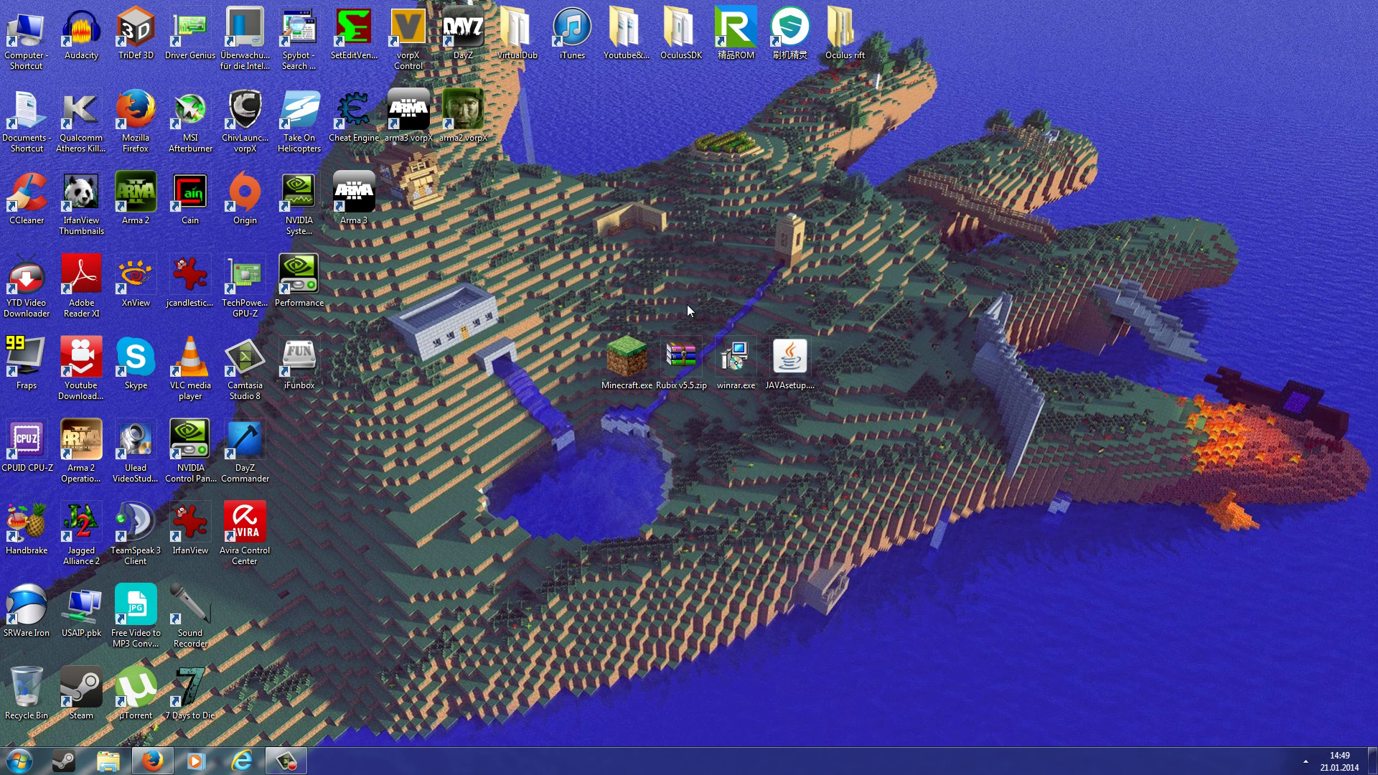
click(625, 363)
click(635, 398)
mouse_move(647, 422)
mouse_down()
mouse_move(569, 322)
mouse_move(653, 391)
mouse_move(659, 414)
mouse_up()
click(569, 324)
click(660, 415)
click(682, 387)
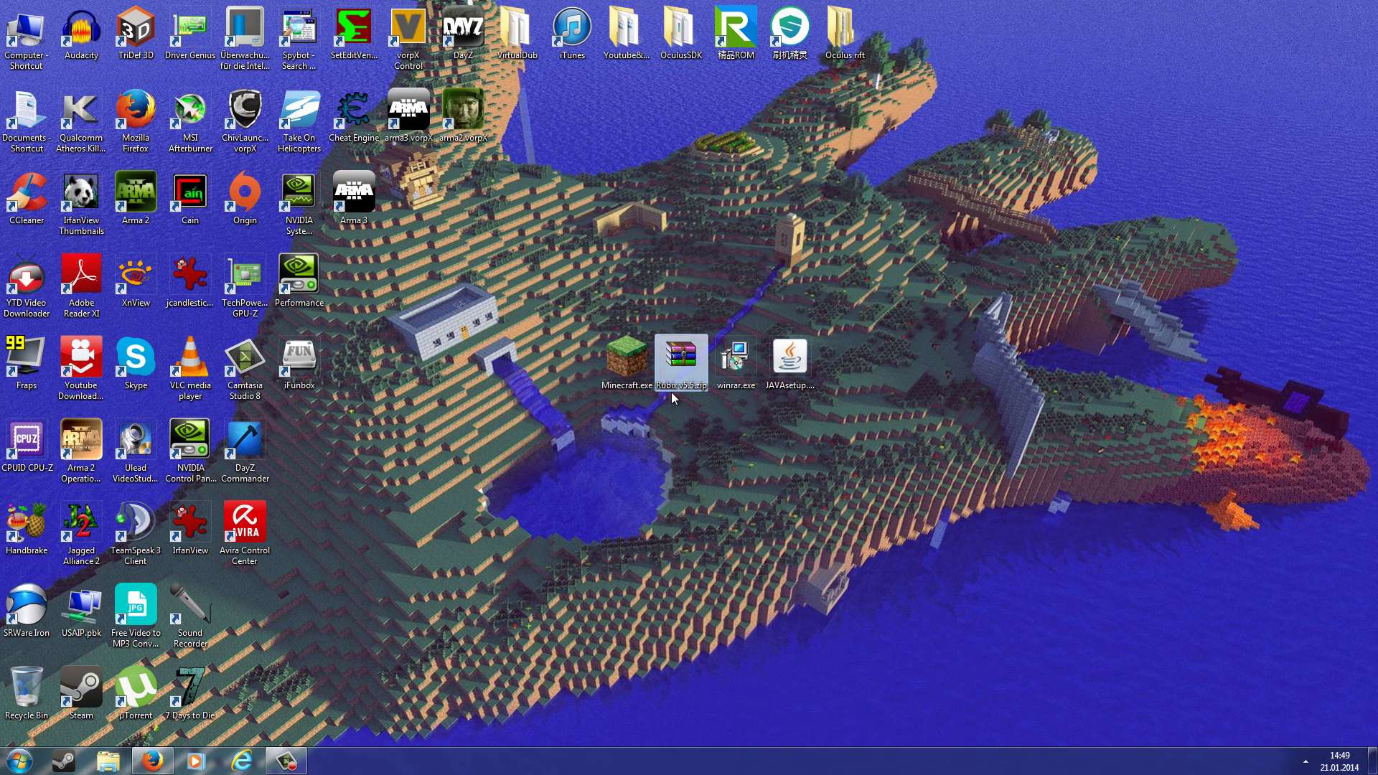
click(727, 389)
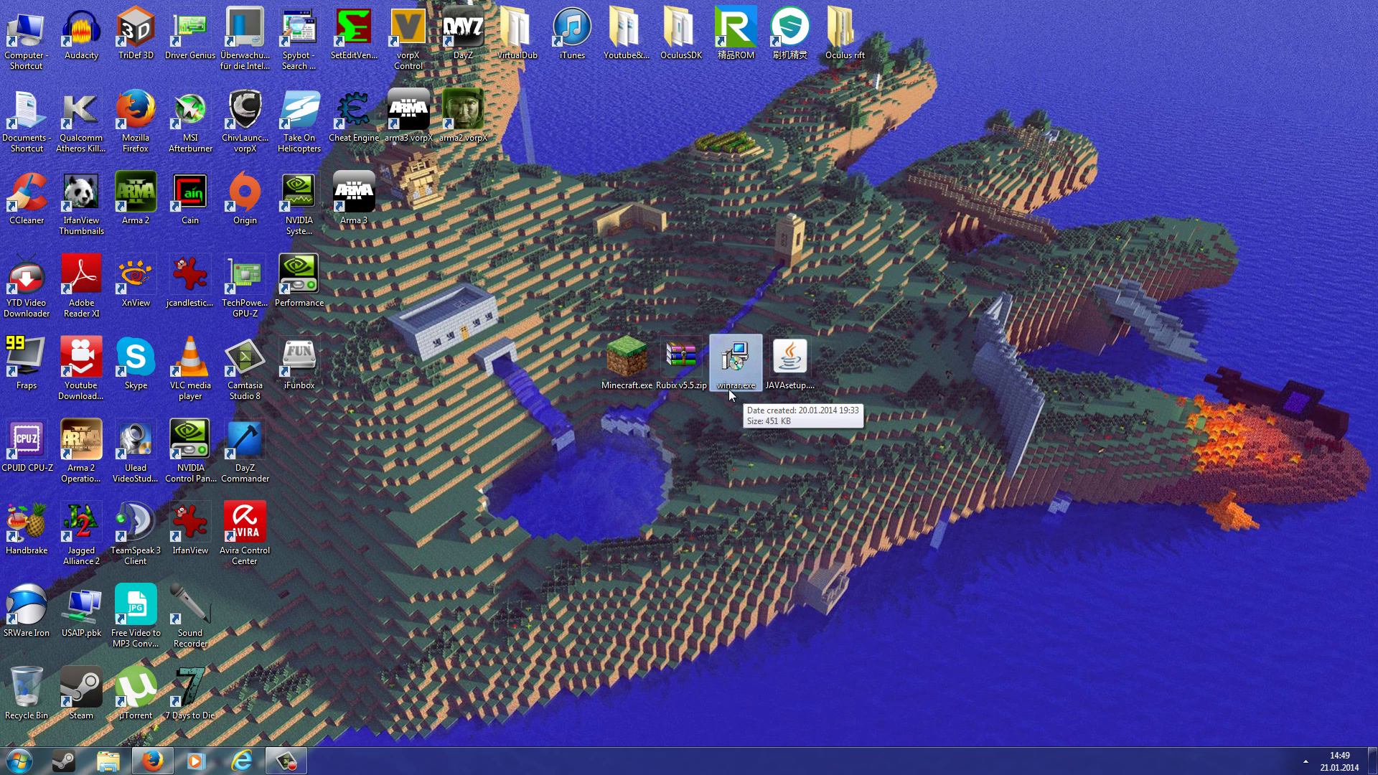
click(776, 389)
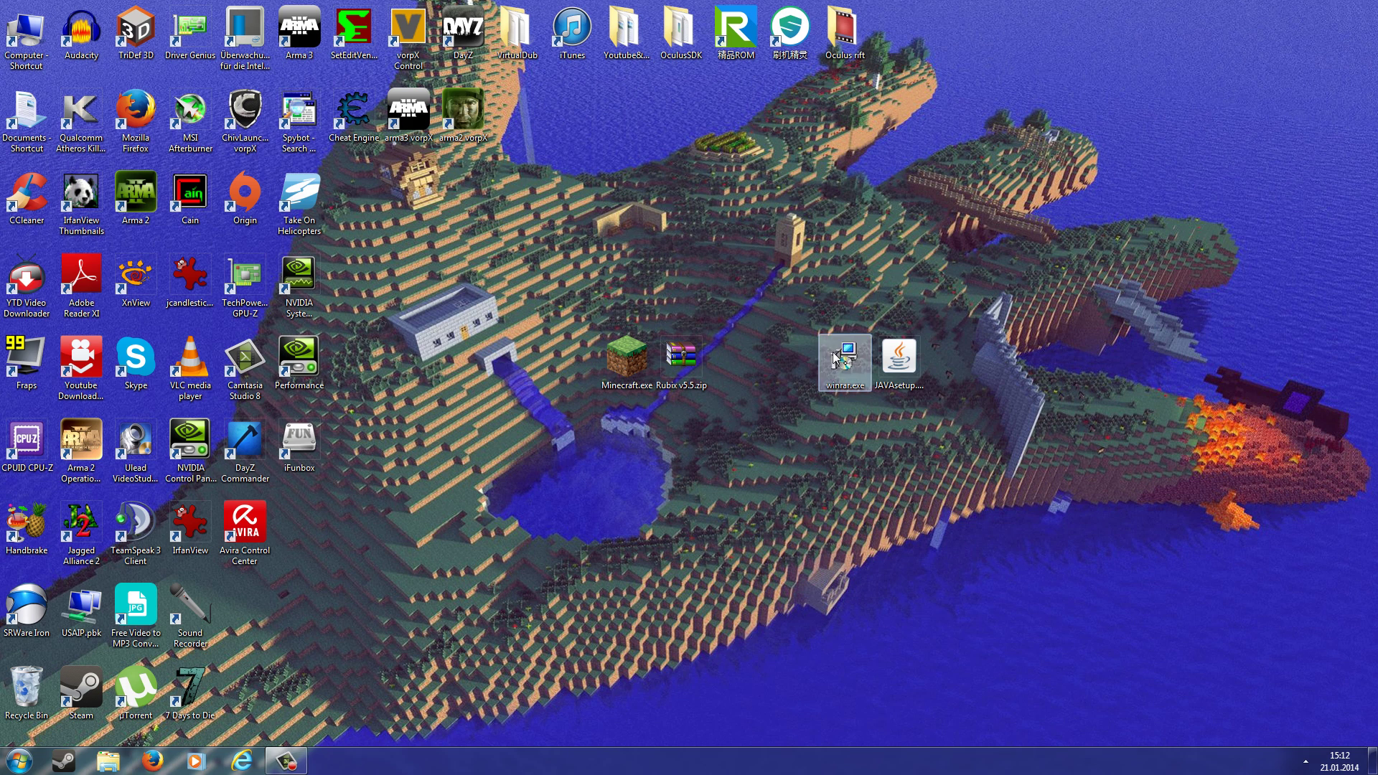
Step: Move the winrar.exe and Java setup installers together to a spot away from the Minecraft and Rubix files on the desktop
click(898, 359)
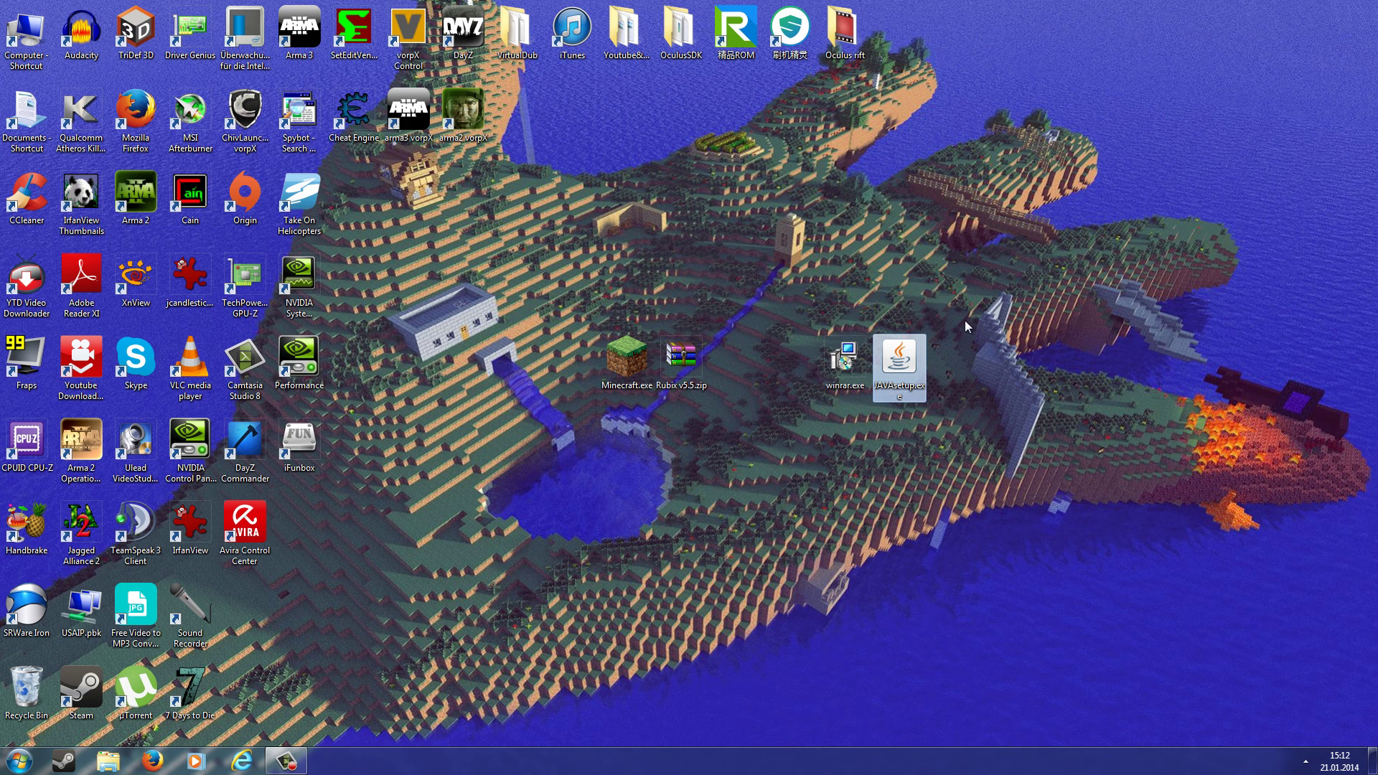
click(867, 370)
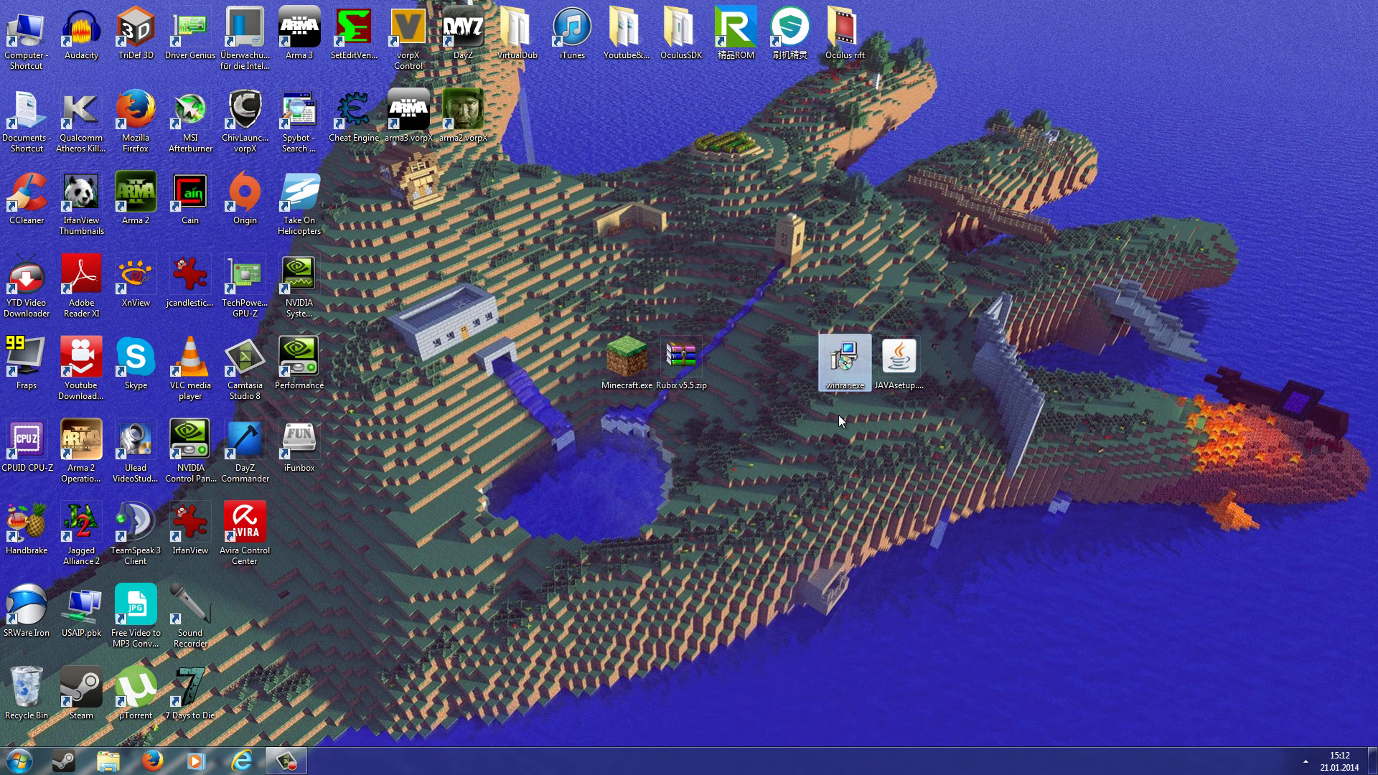
drag(970, 305, 882, 212)
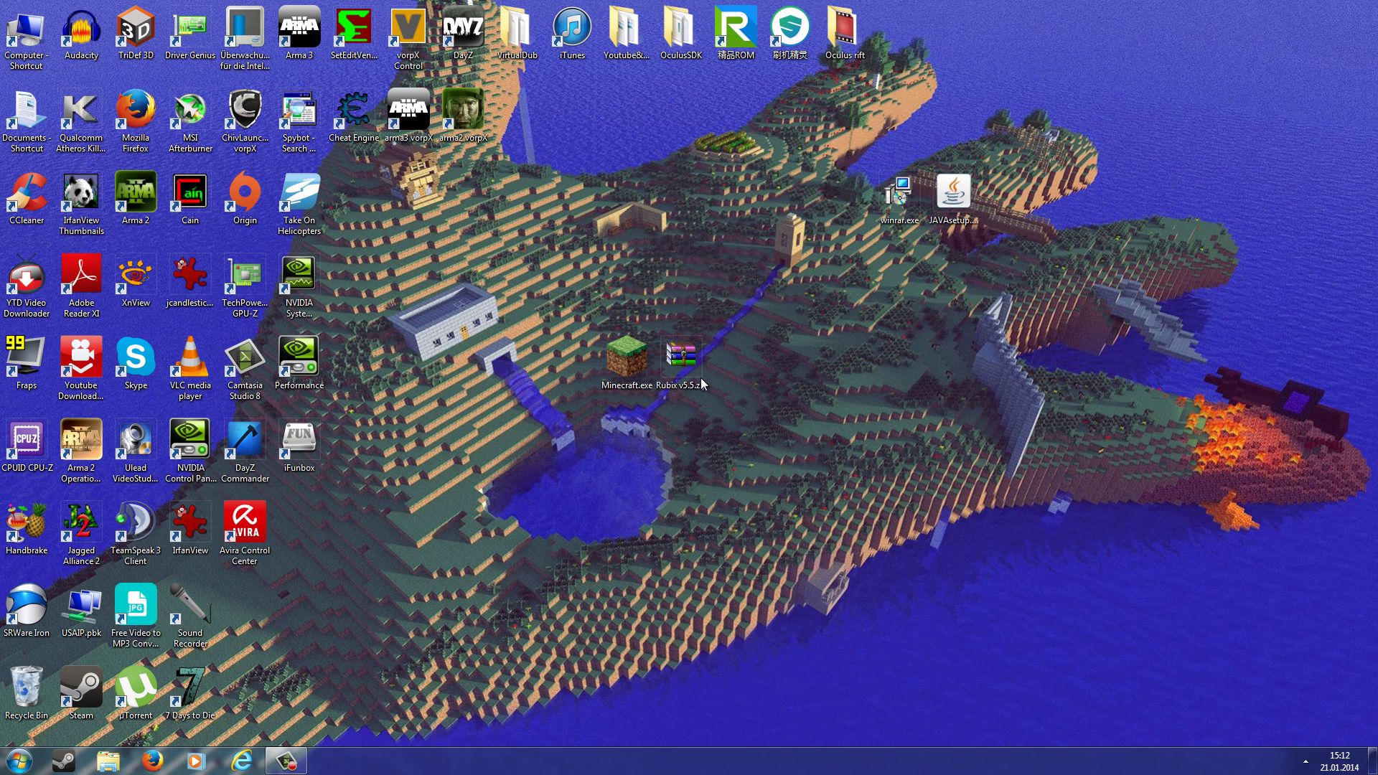
Step: Set Rubix v5.5.zip apart from Minecraft.exe on the desktop and extract its contents right there
drag(700, 376, 769, 352)
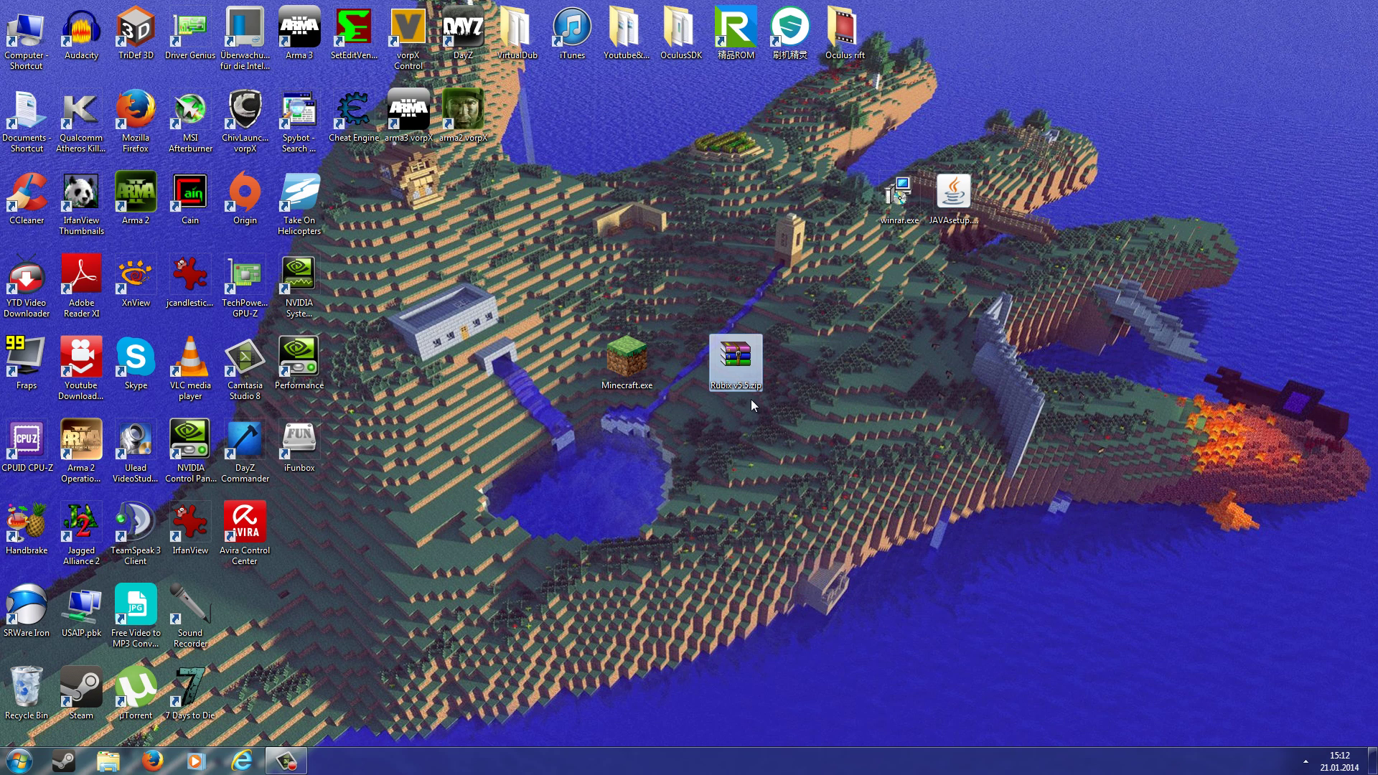
right_click(747, 367)
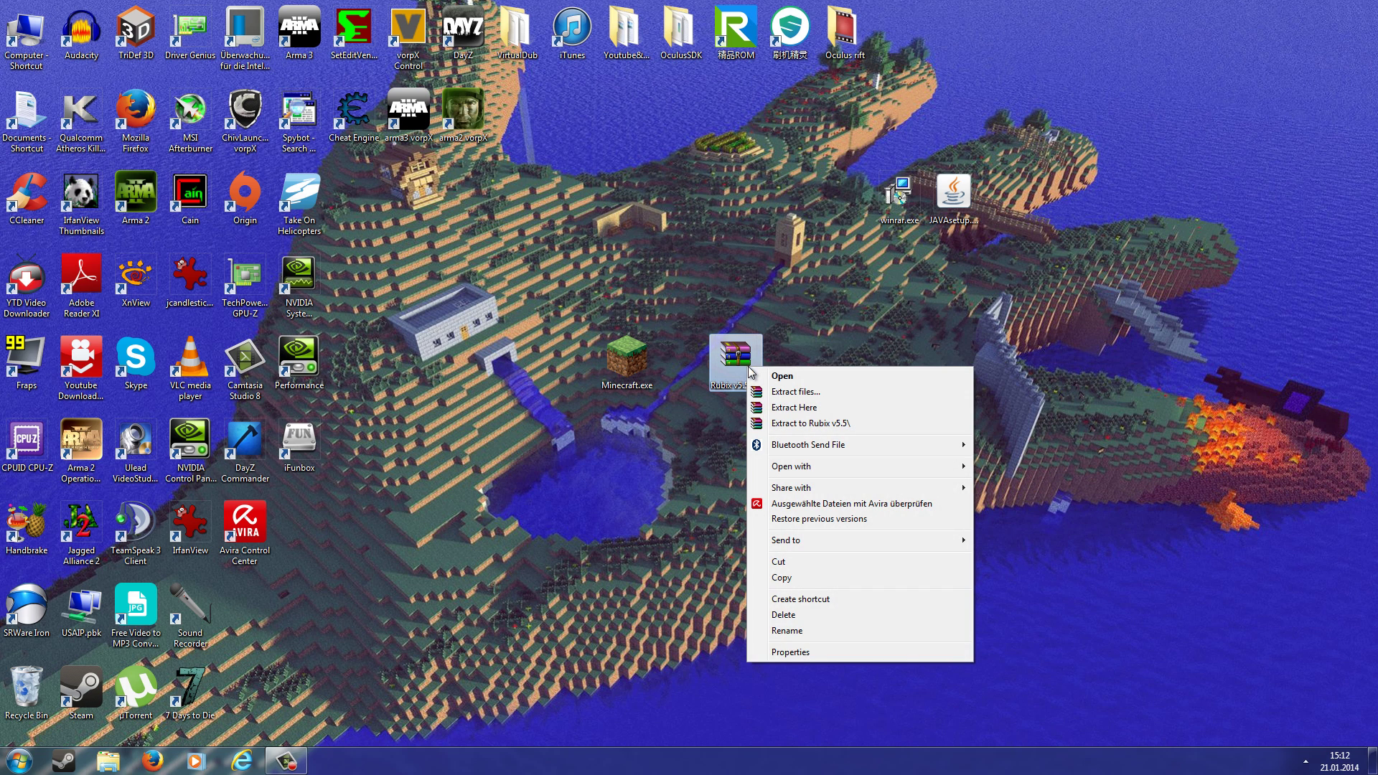
click(794, 407)
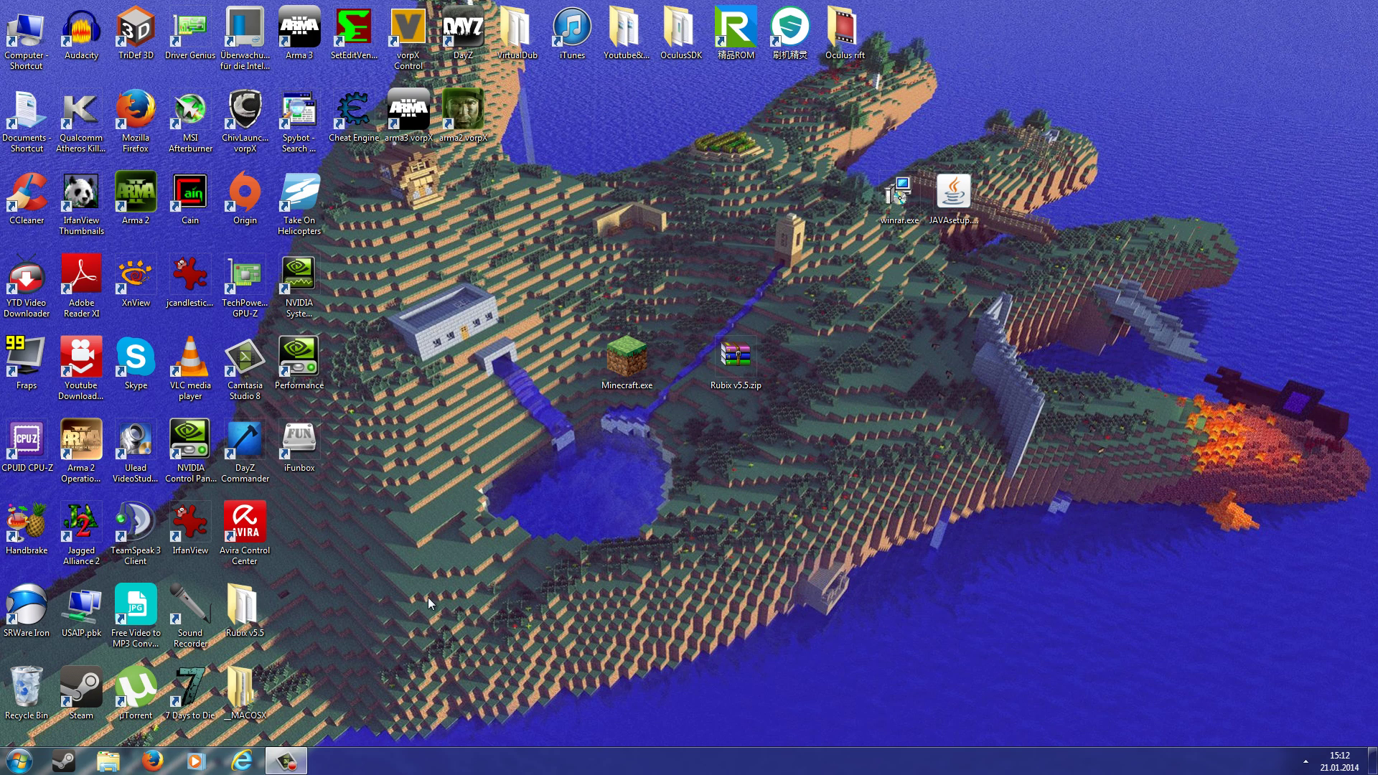
Step: Move the extracted Rubix v5.5 and __MACOSX folders together next to the zip archive on the desktop
drag(348, 594, 289, 685)
drag(248, 610, 832, 387)
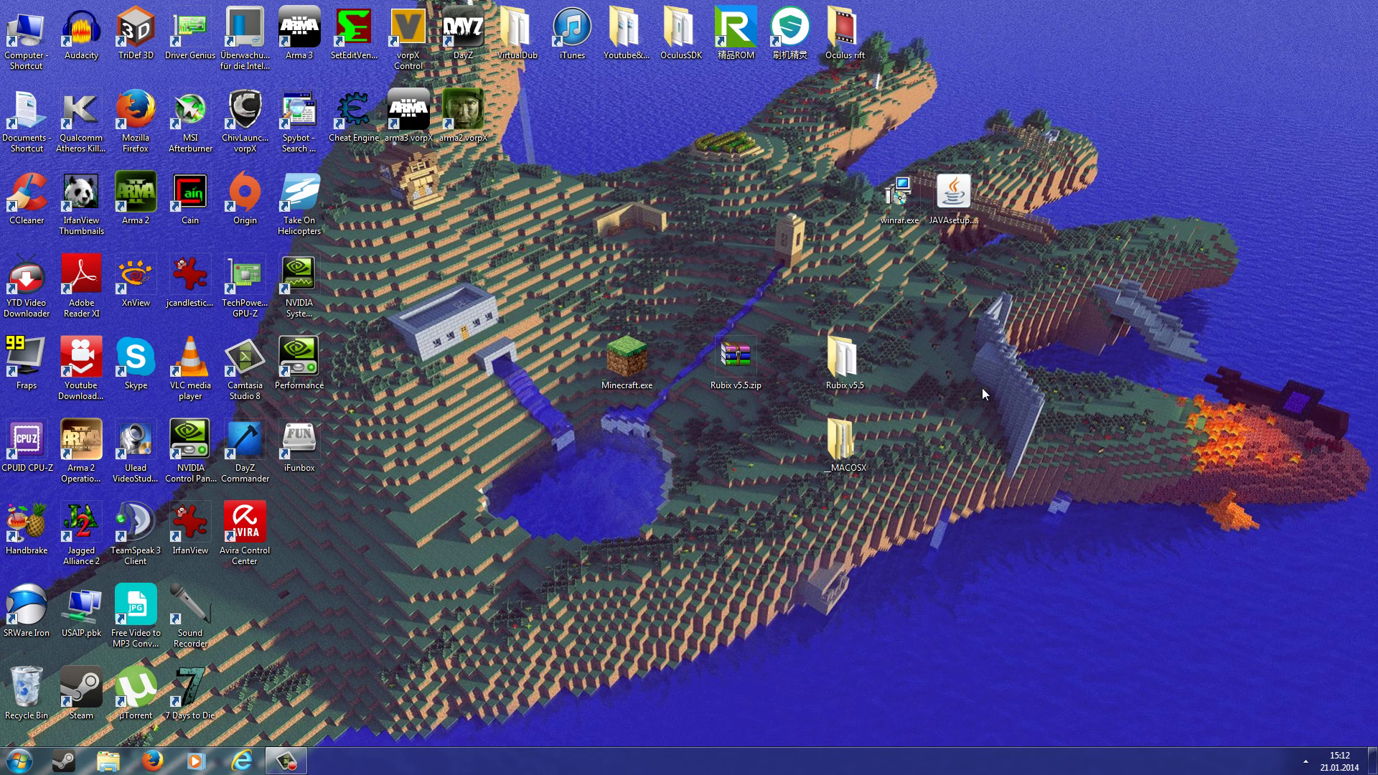
click(858, 377)
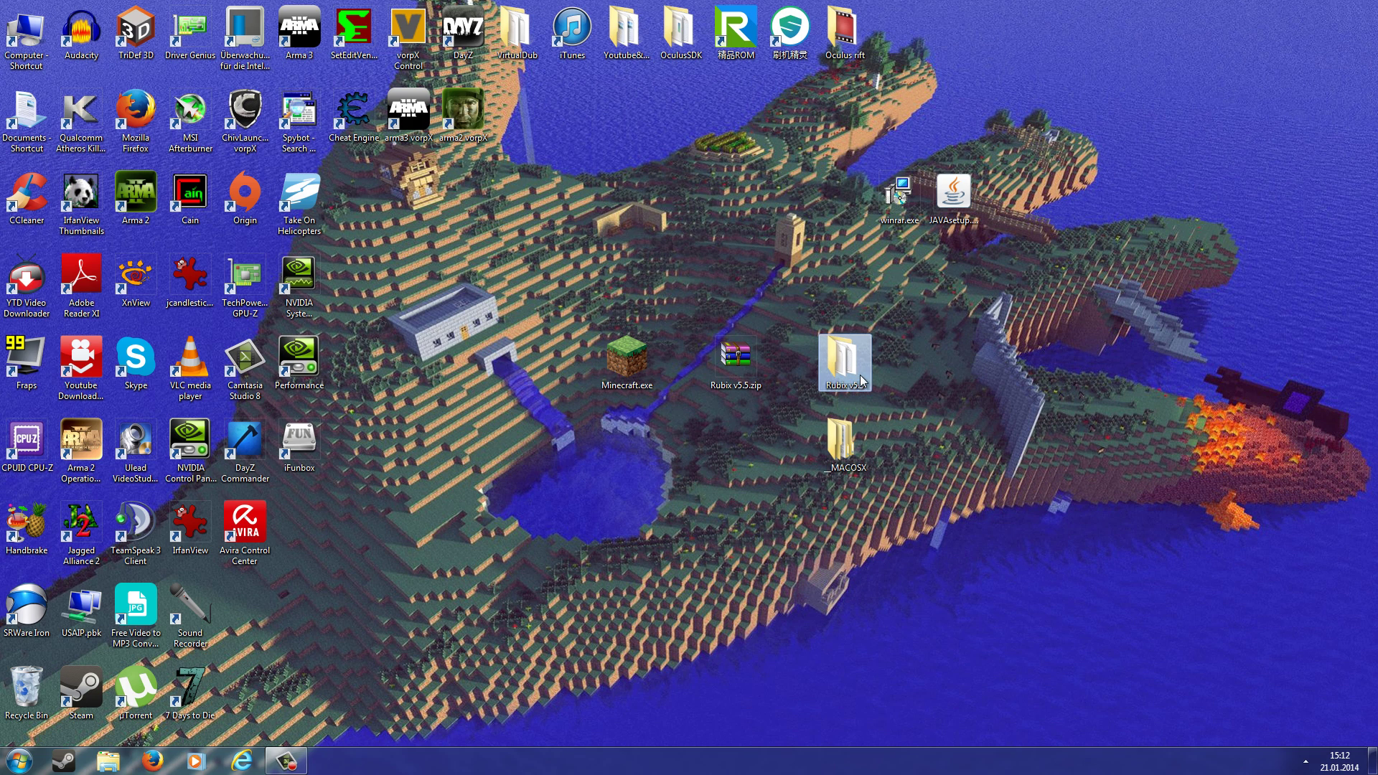
click(855, 460)
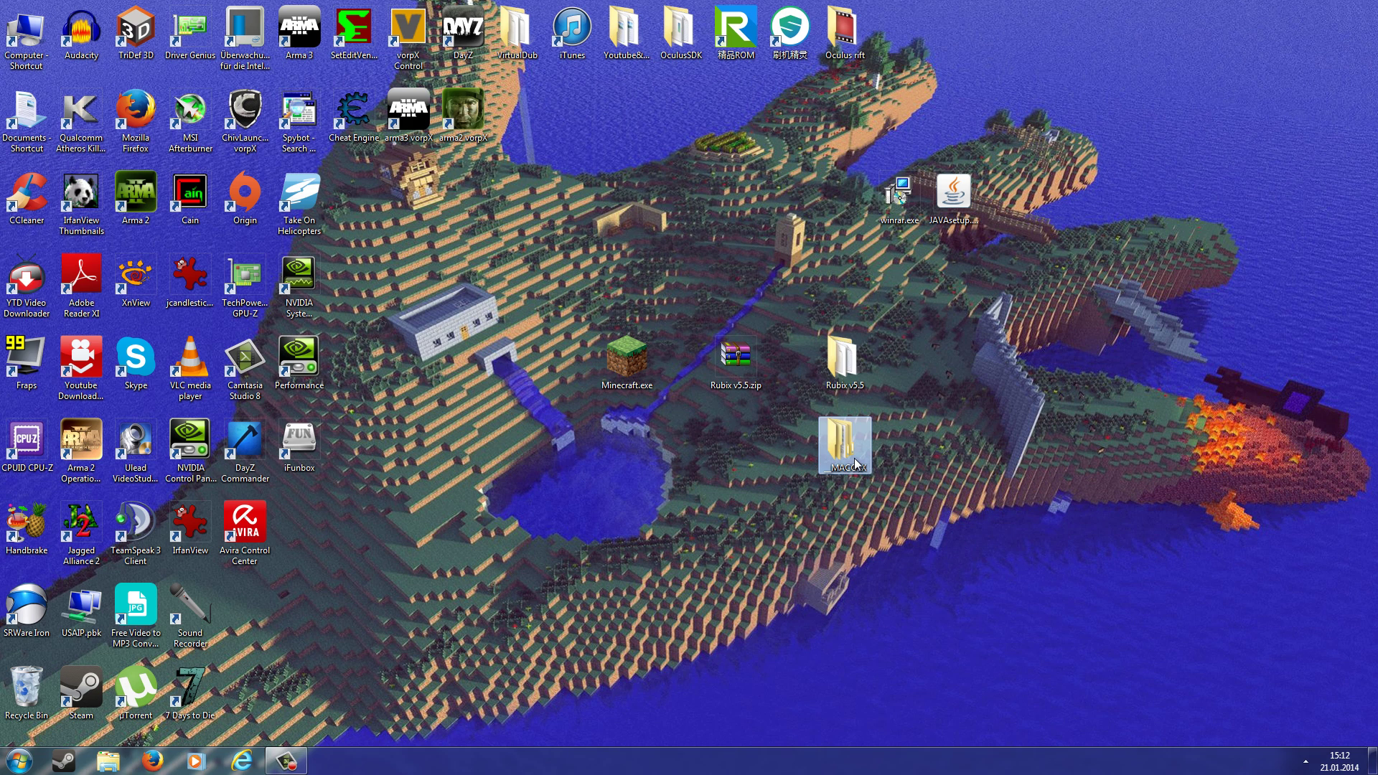
Step: Open the Rubix subfolder of the extracted Rubix v5.5 folder and move its window clear of the two desktop folders
click(841, 382)
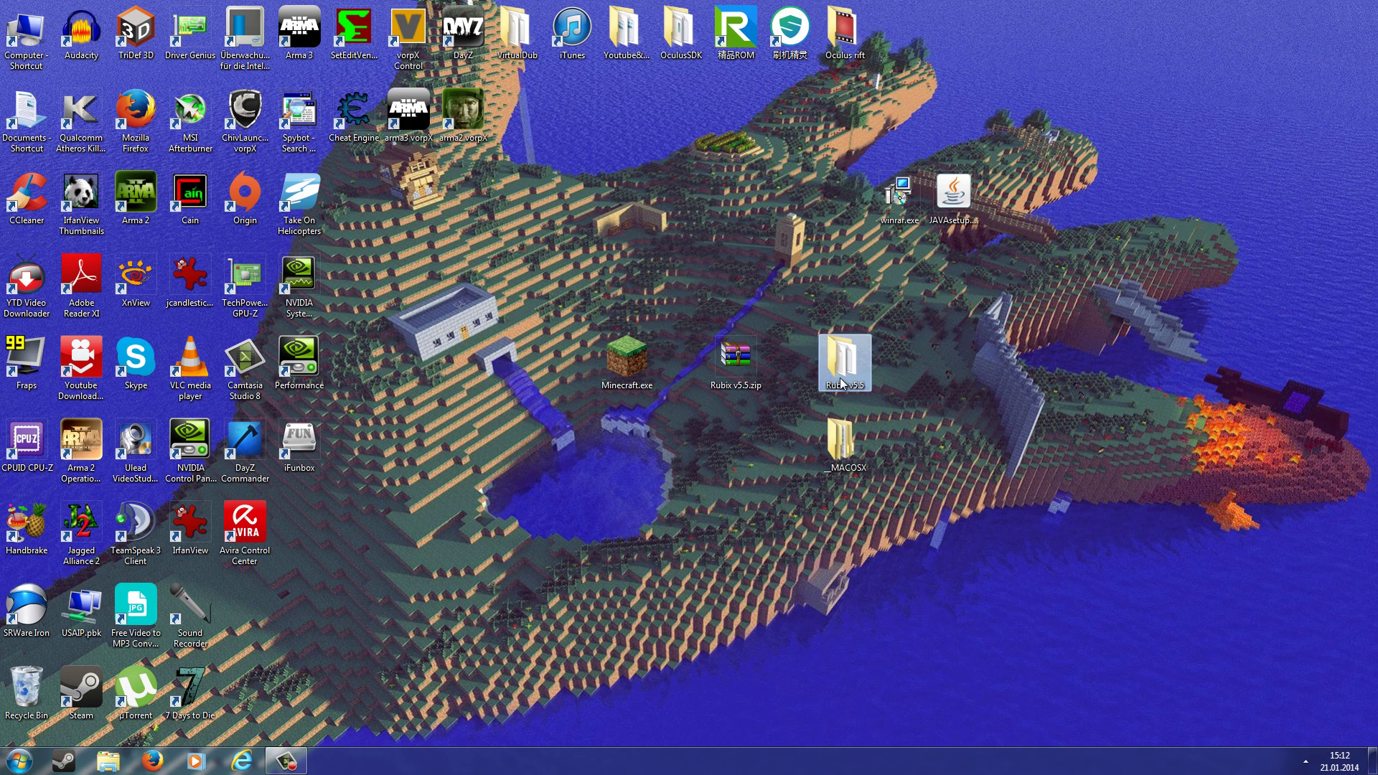
double_click(841, 382)
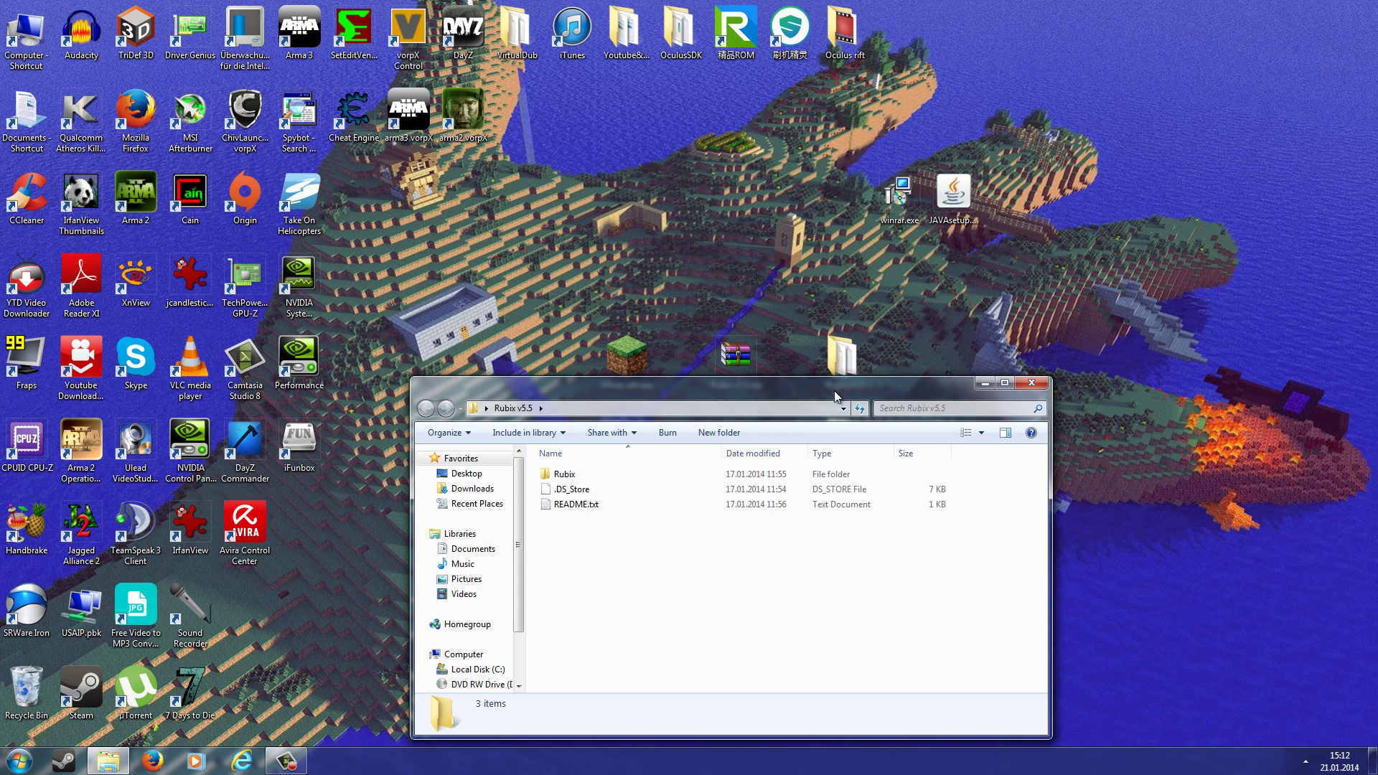
double_click(581, 471)
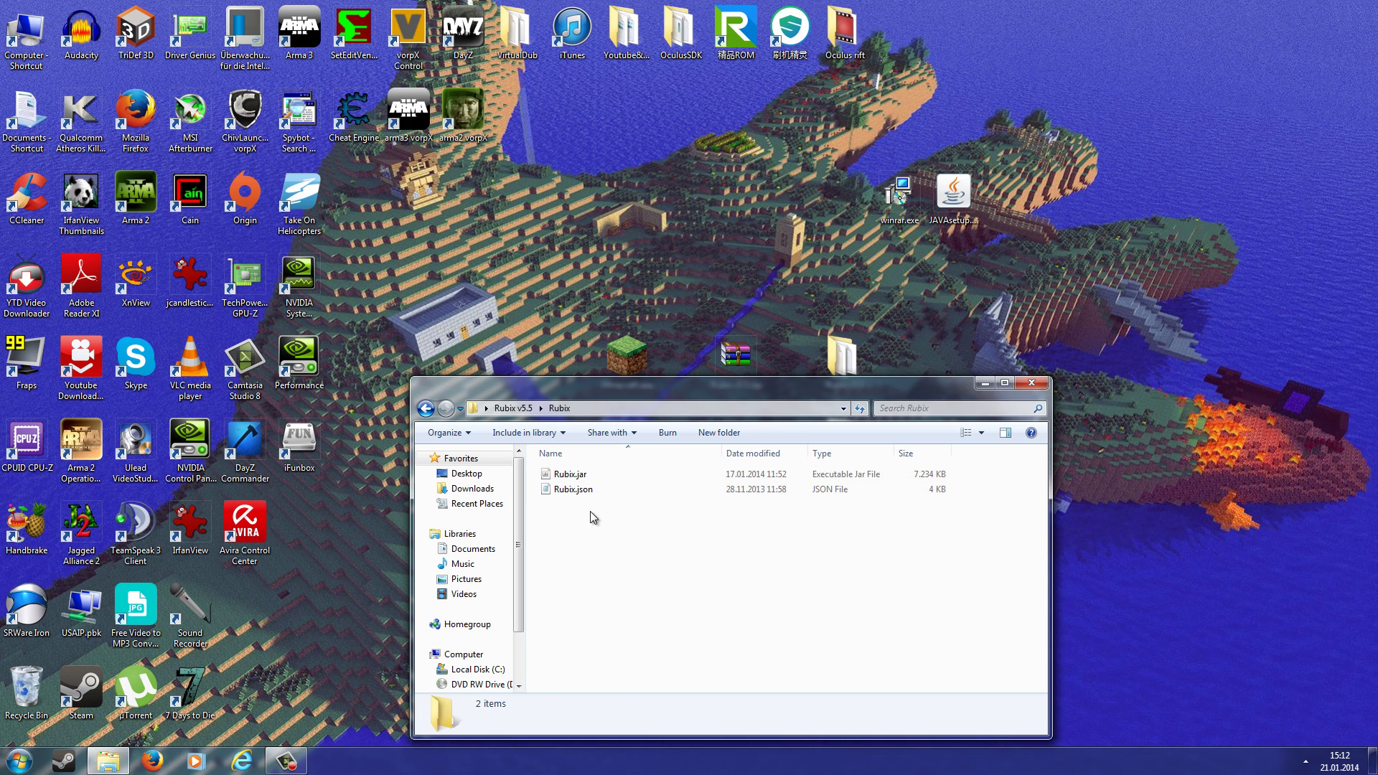
drag(590, 510, 574, 480)
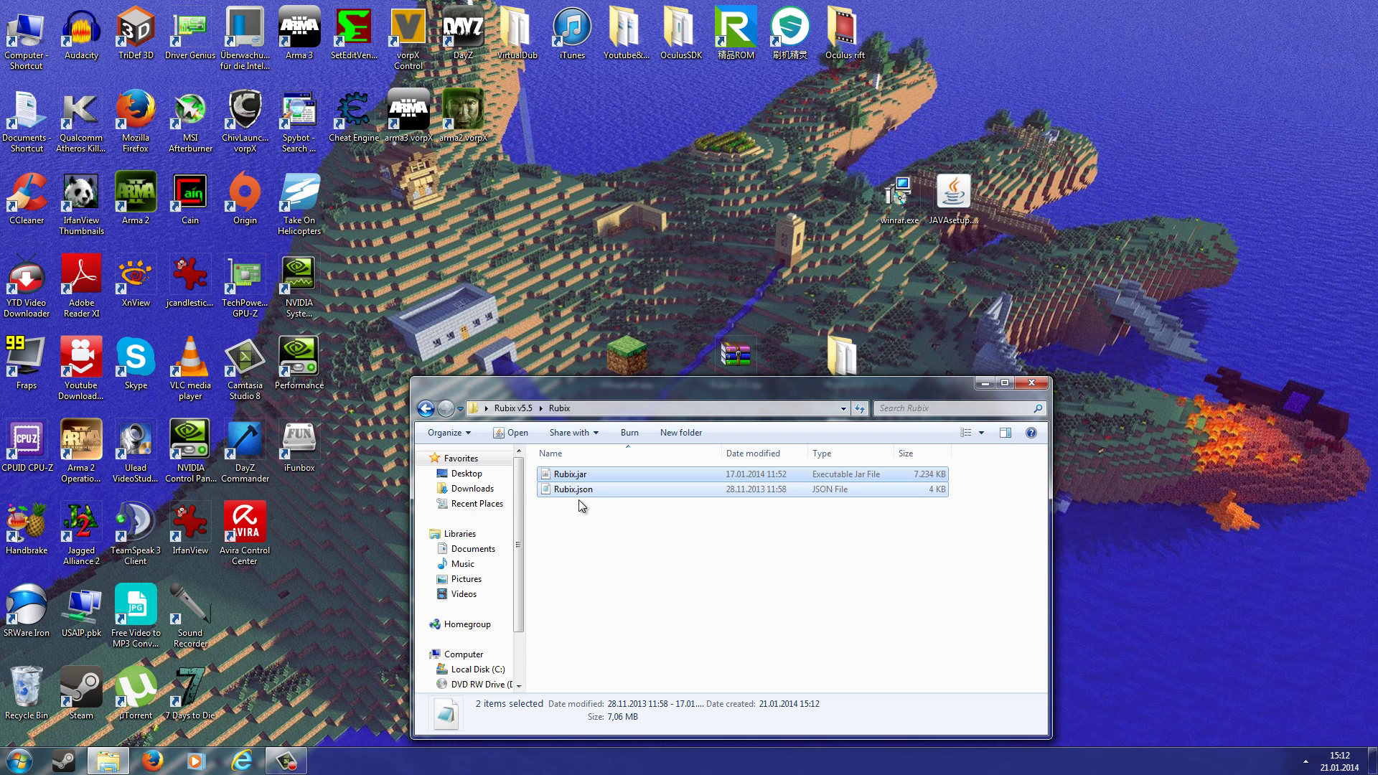
click(592, 499)
drag(687, 395, 388, 114)
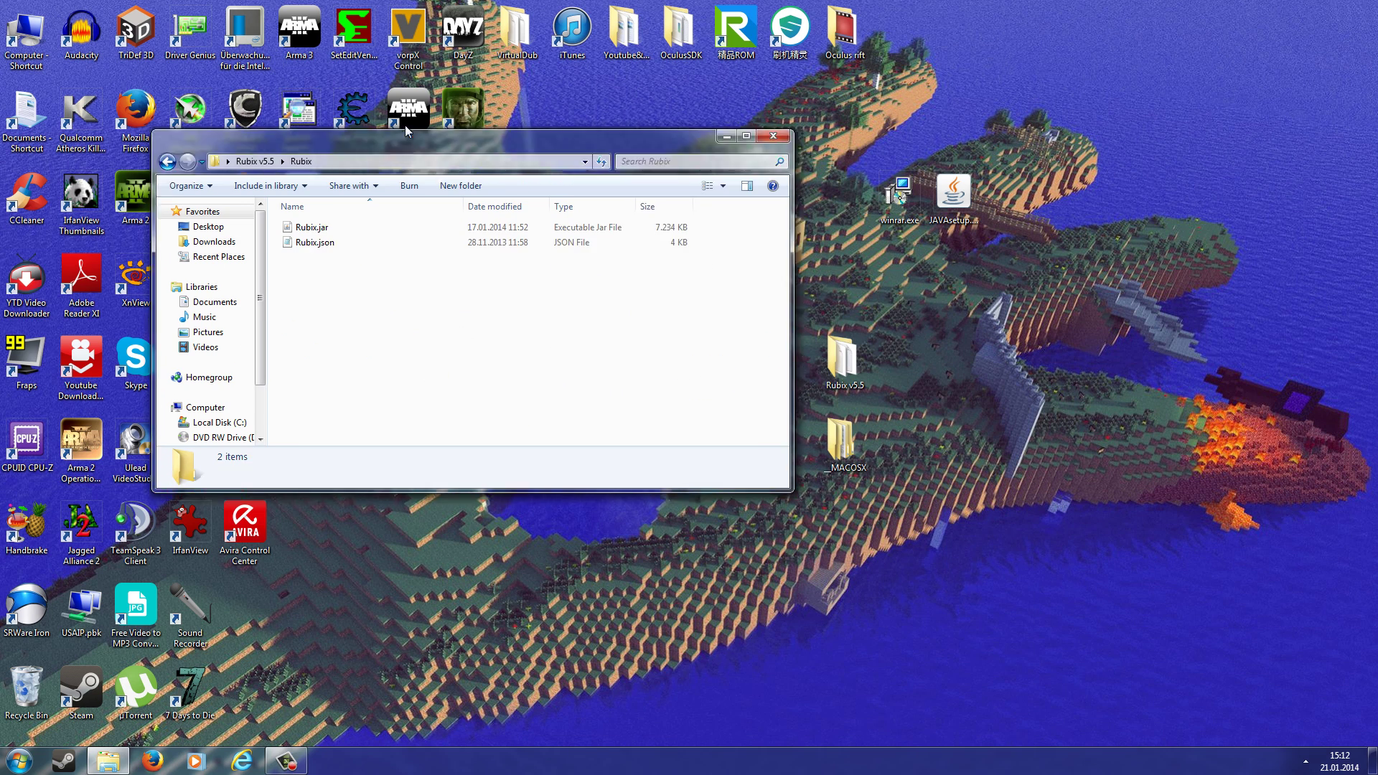
Step: Open the Rubix v5.5\Rubix subfolder of __MACOSX in a second window placed beside the first one
double_click(822, 430)
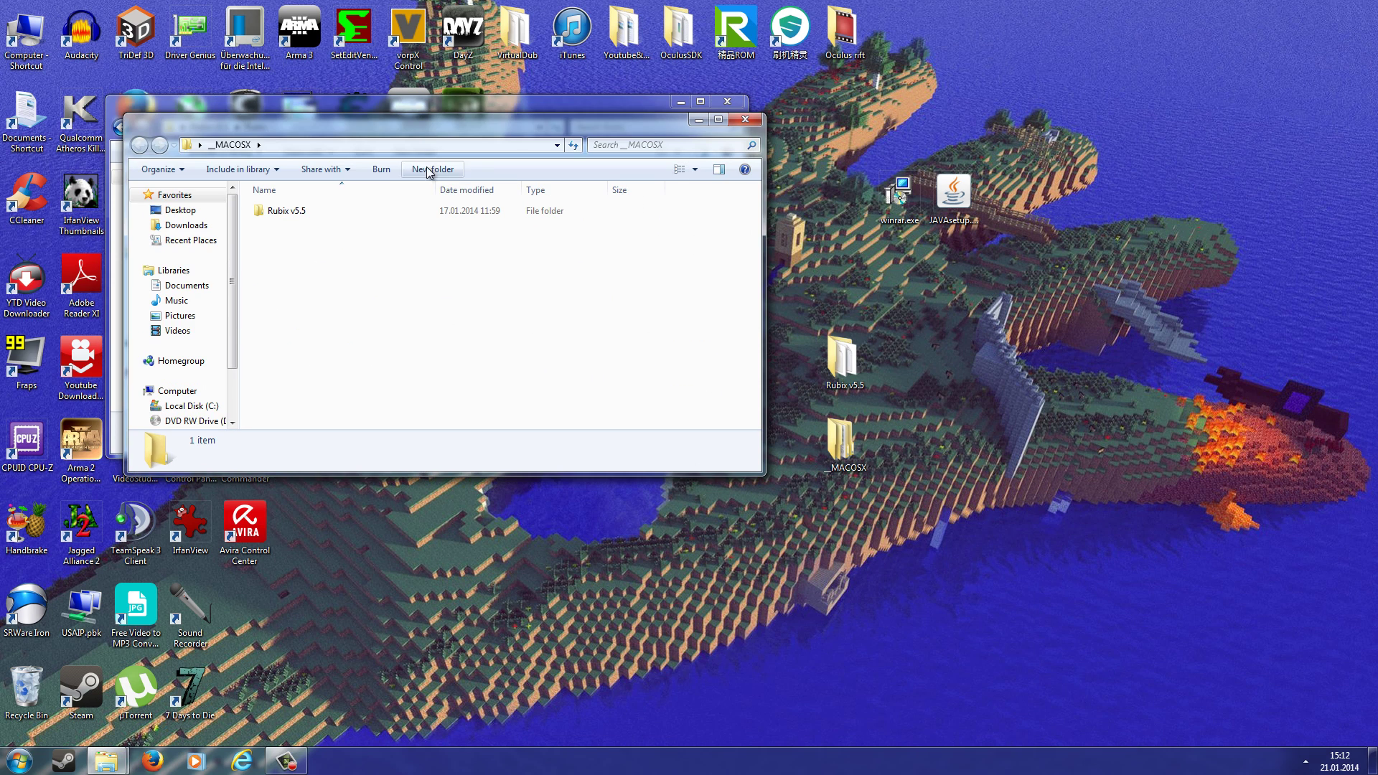
drag(567, 140, 1139, 289)
double_click(935, 357)
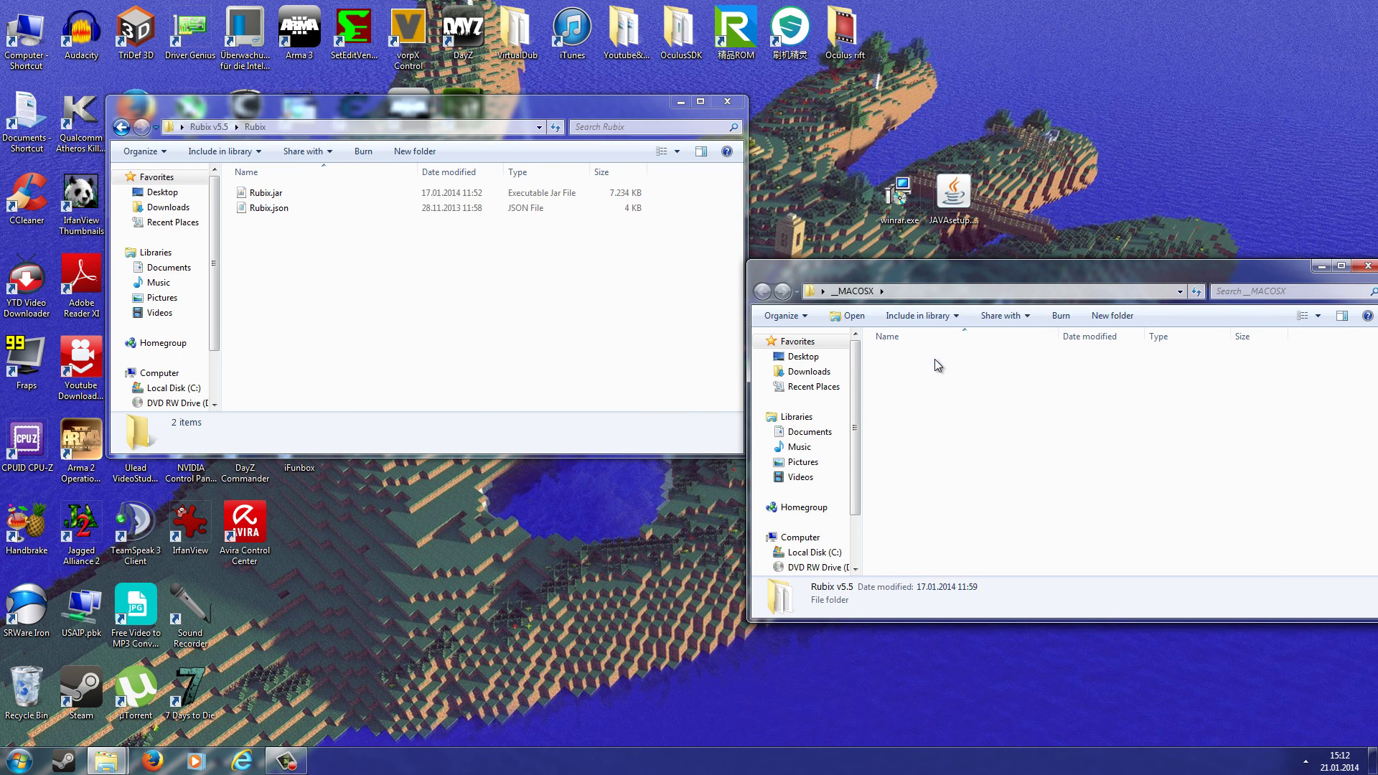
double_click(915, 358)
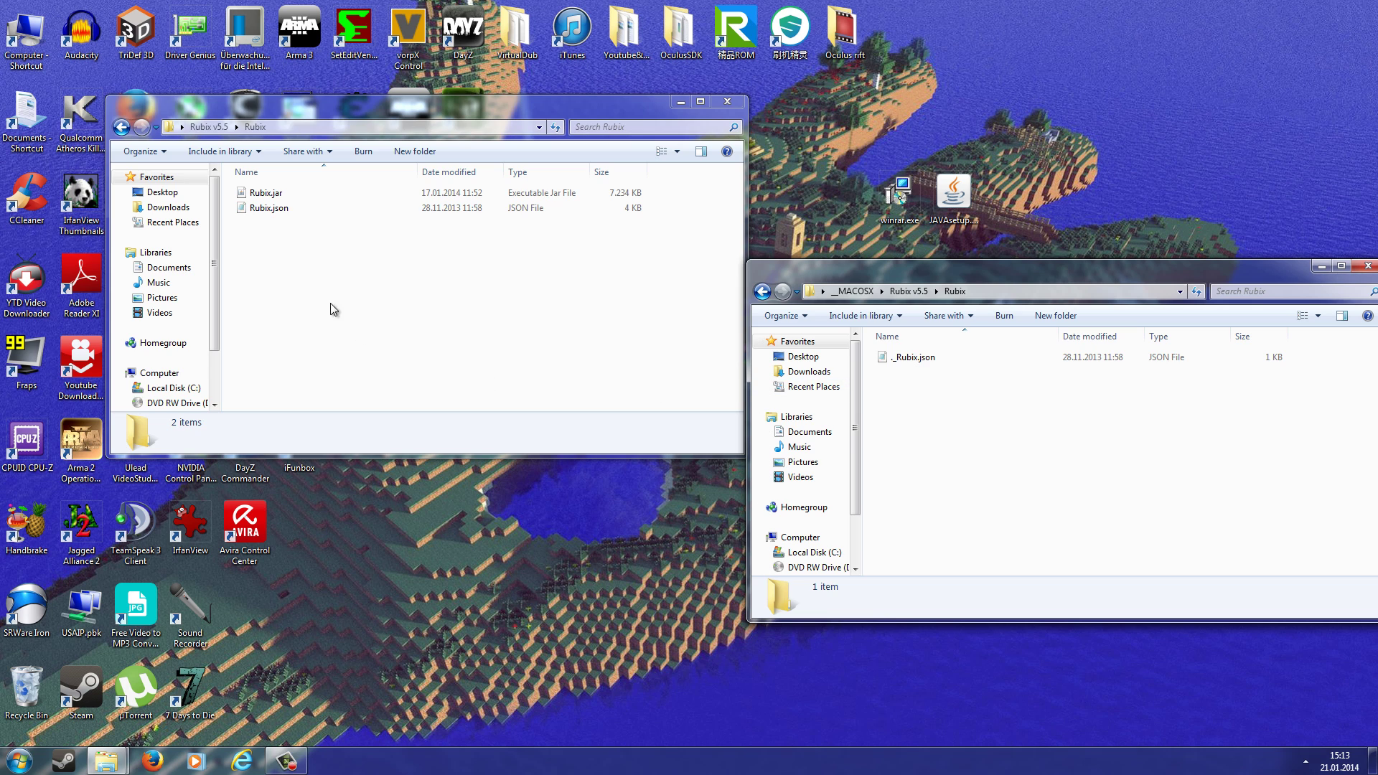
Step: Copy Rubix.jar from the Rubix v5.5 folder into the Rubix subfolder of __MACOSX and close both folder windows
right_click(263, 193)
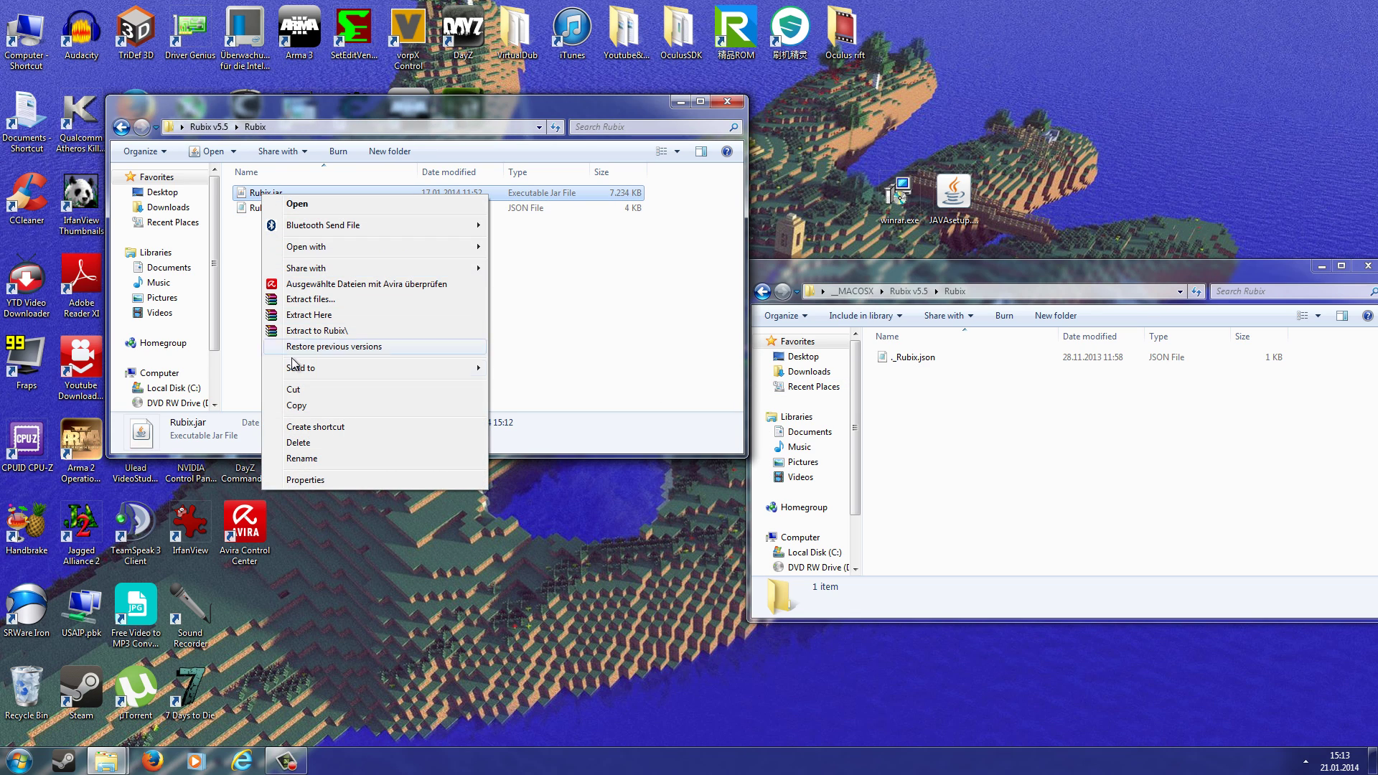
click(297, 408)
click(594, 384)
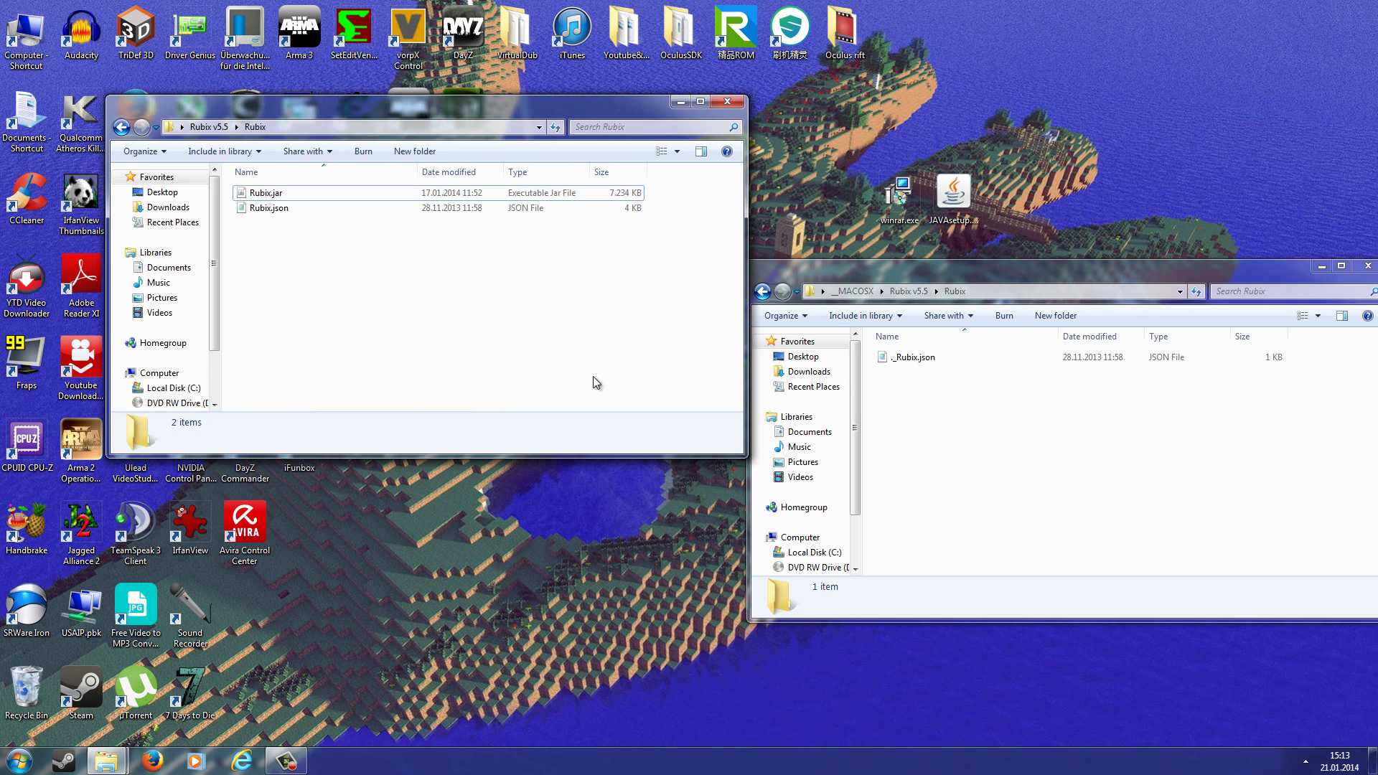
right_click(946, 404)
click(983, 502)
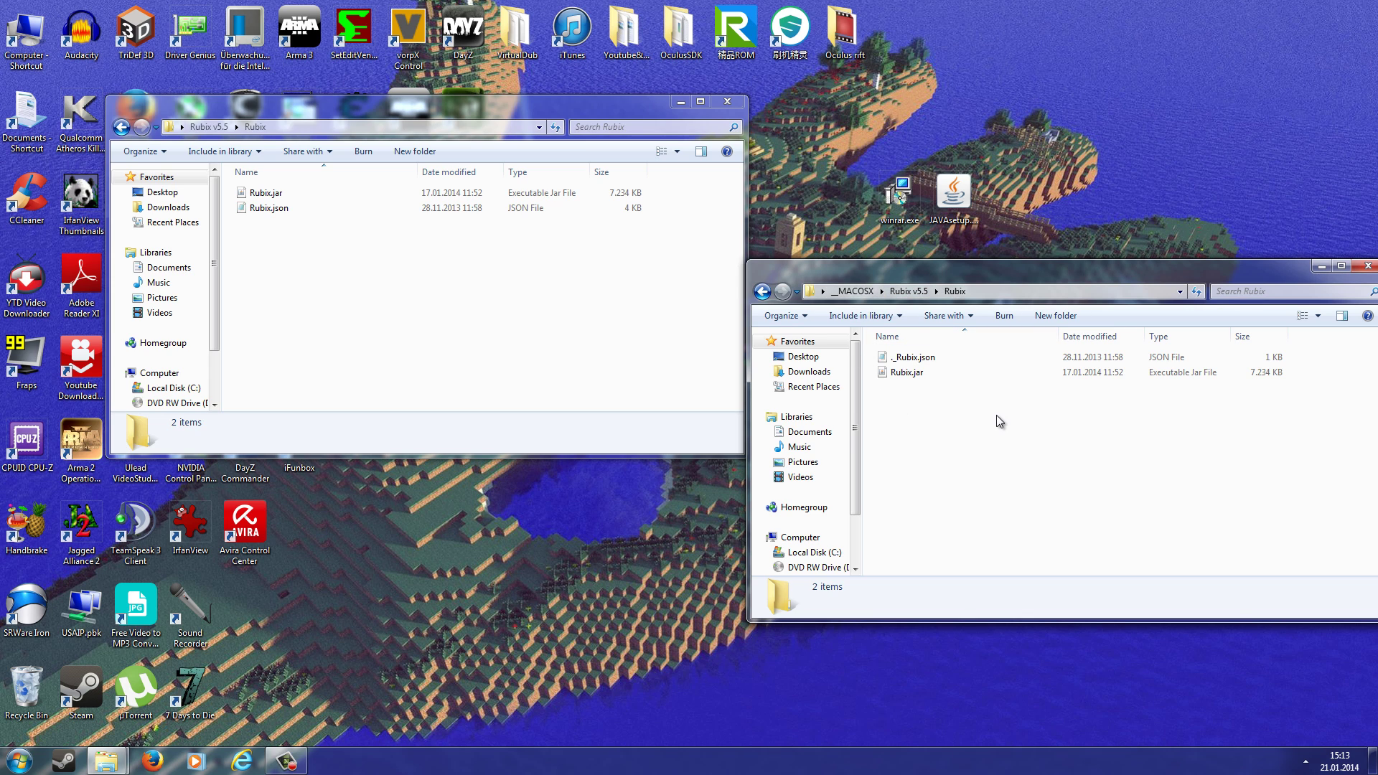
click(1367, 266)
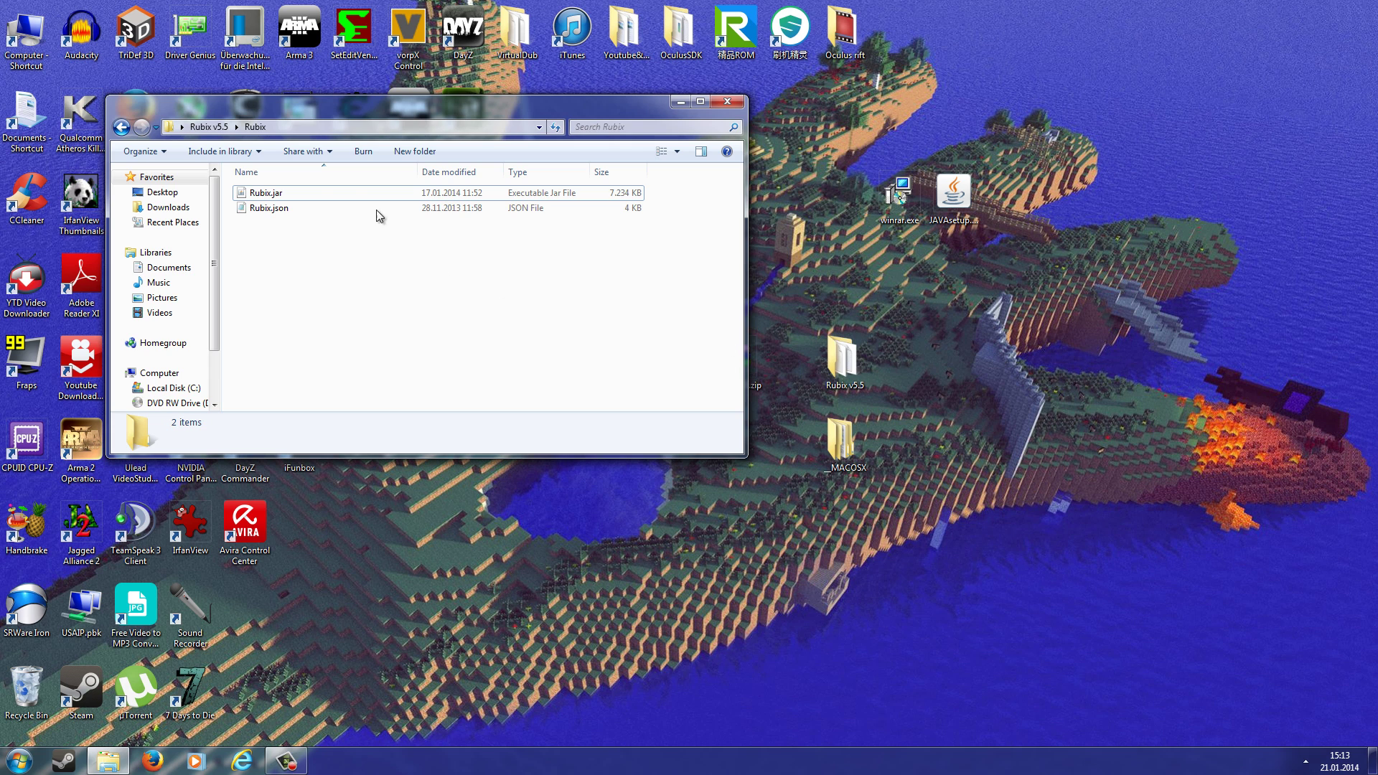
click(727, 101)
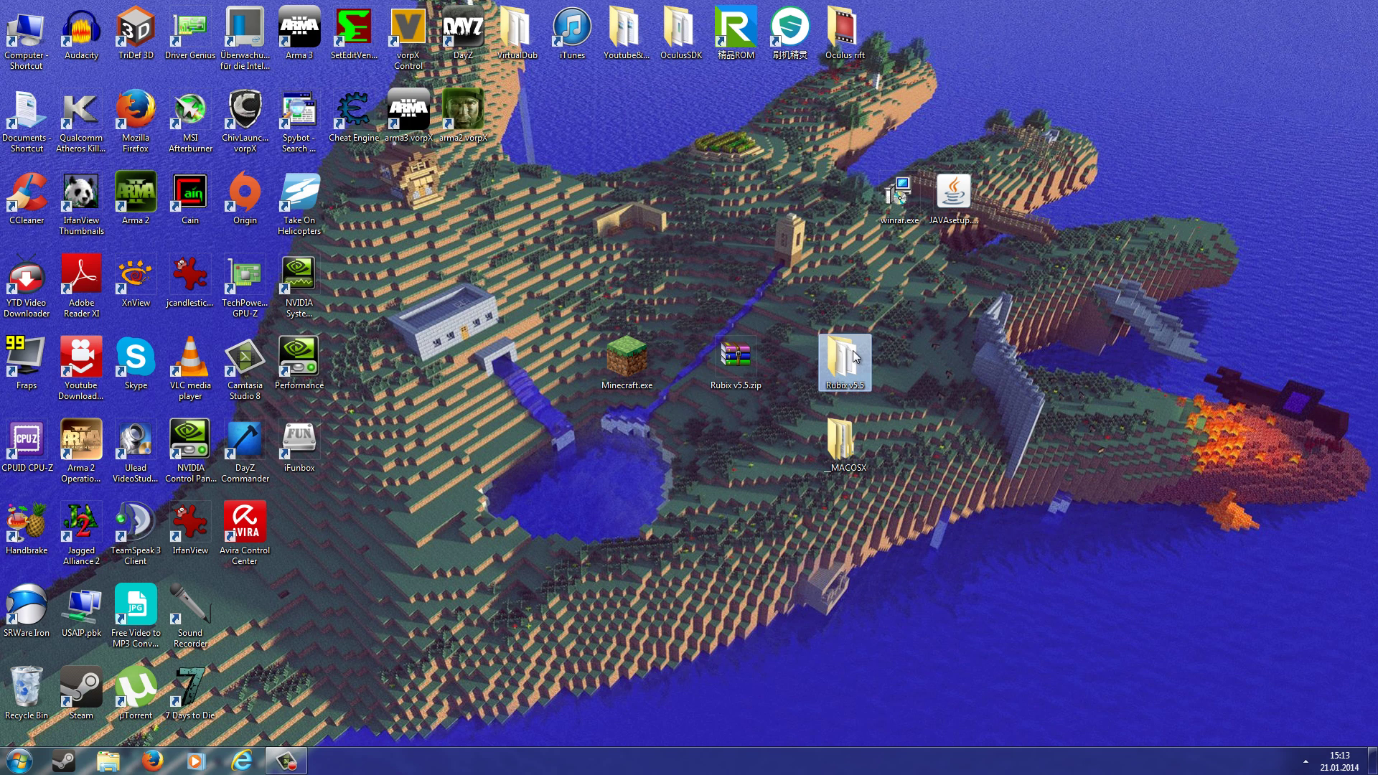
Step: Open the AppData Roaming folder by searching for %appdata% in Windows, and move its window toward the middle of the desktop
mouse_move(855, 354)
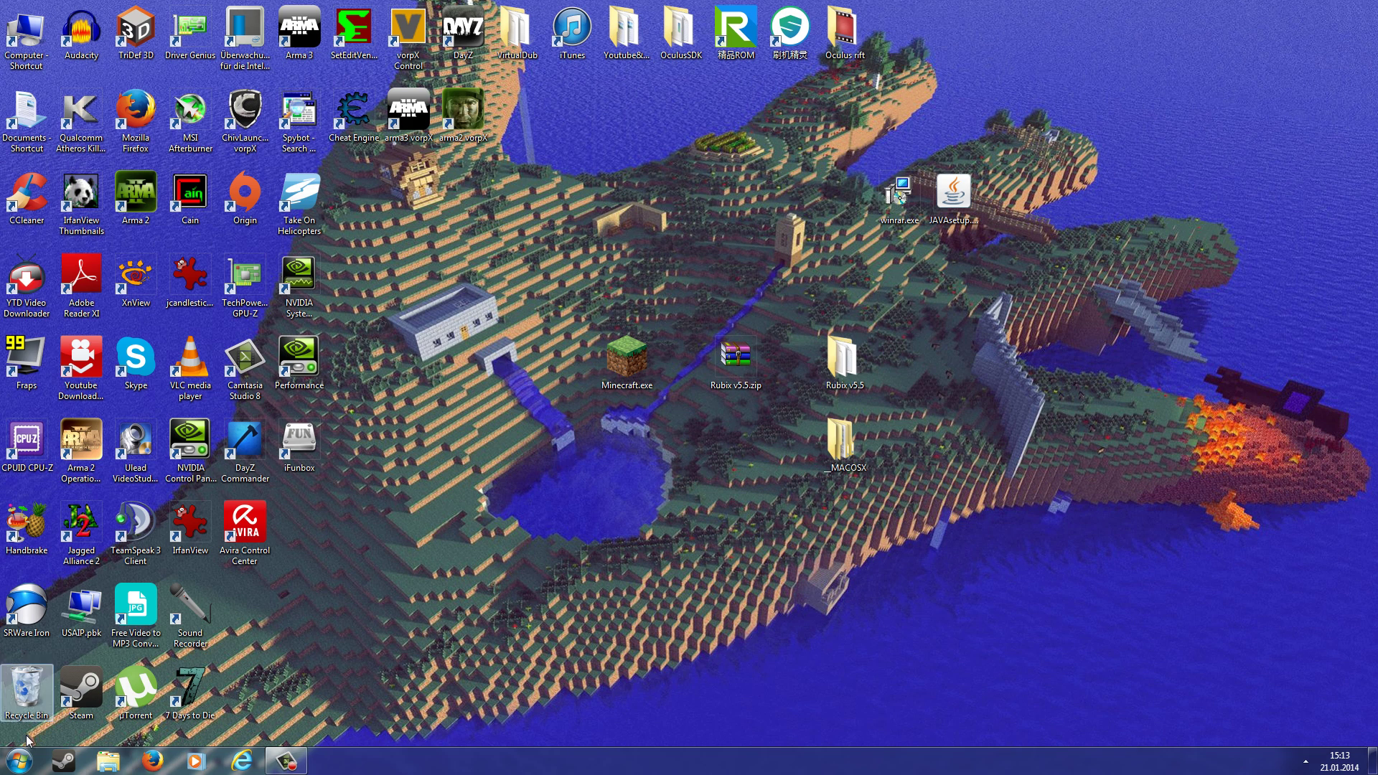
click(19, 759)
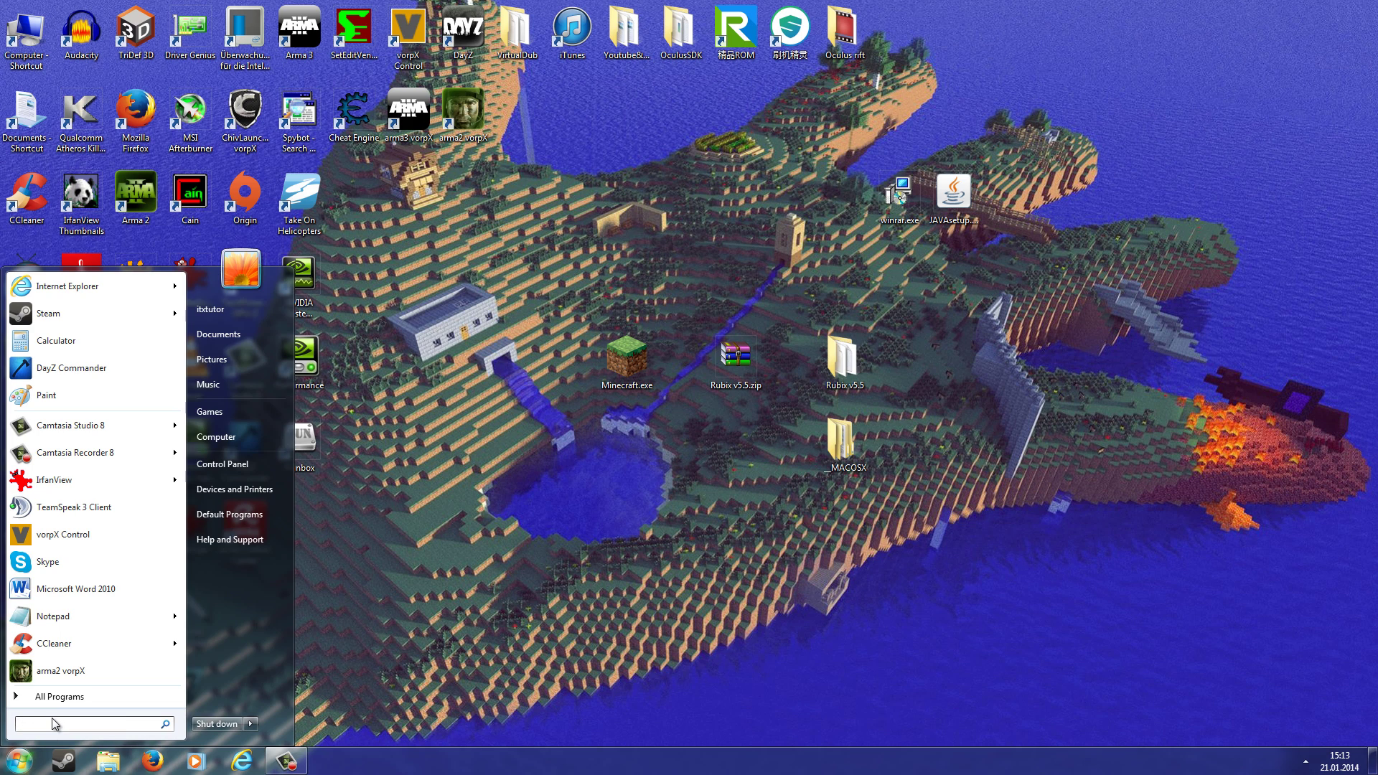
text(%appda)
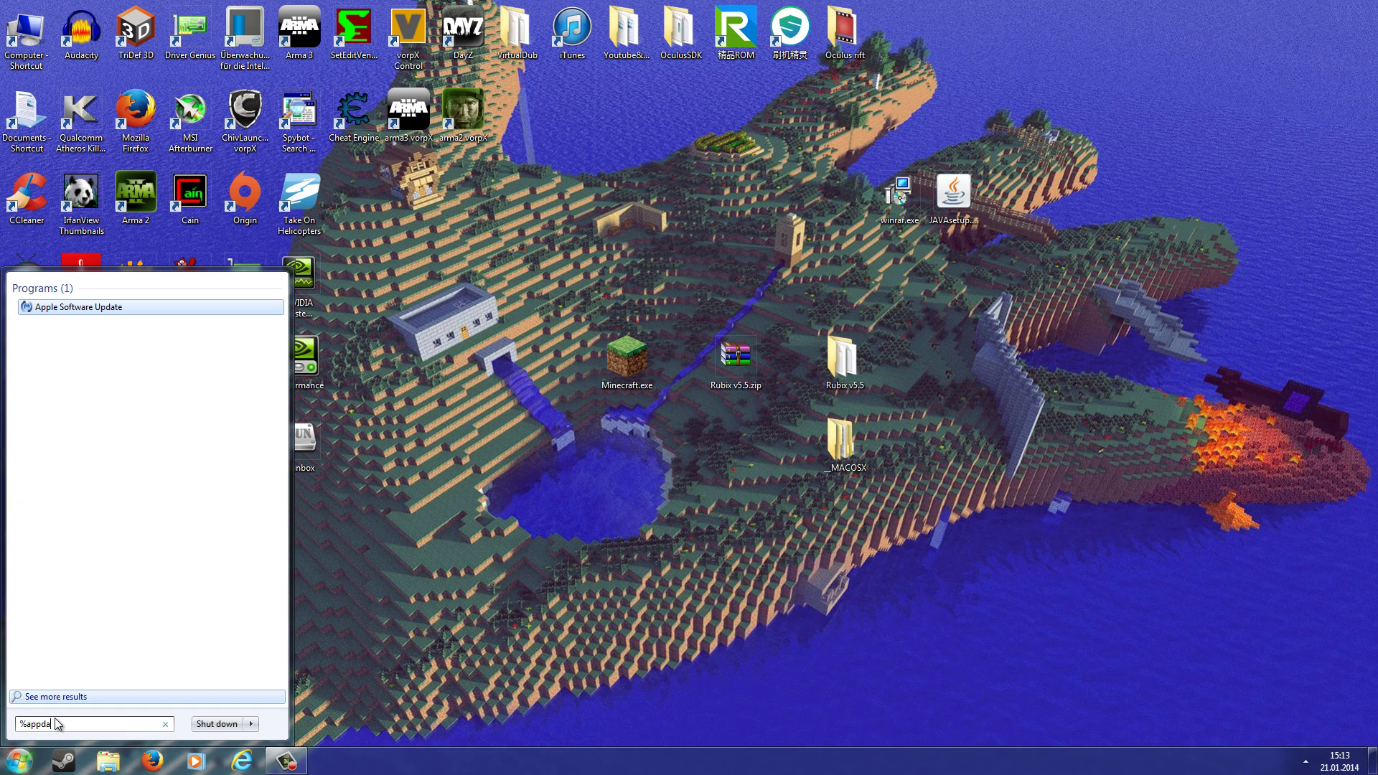
text(ta%)
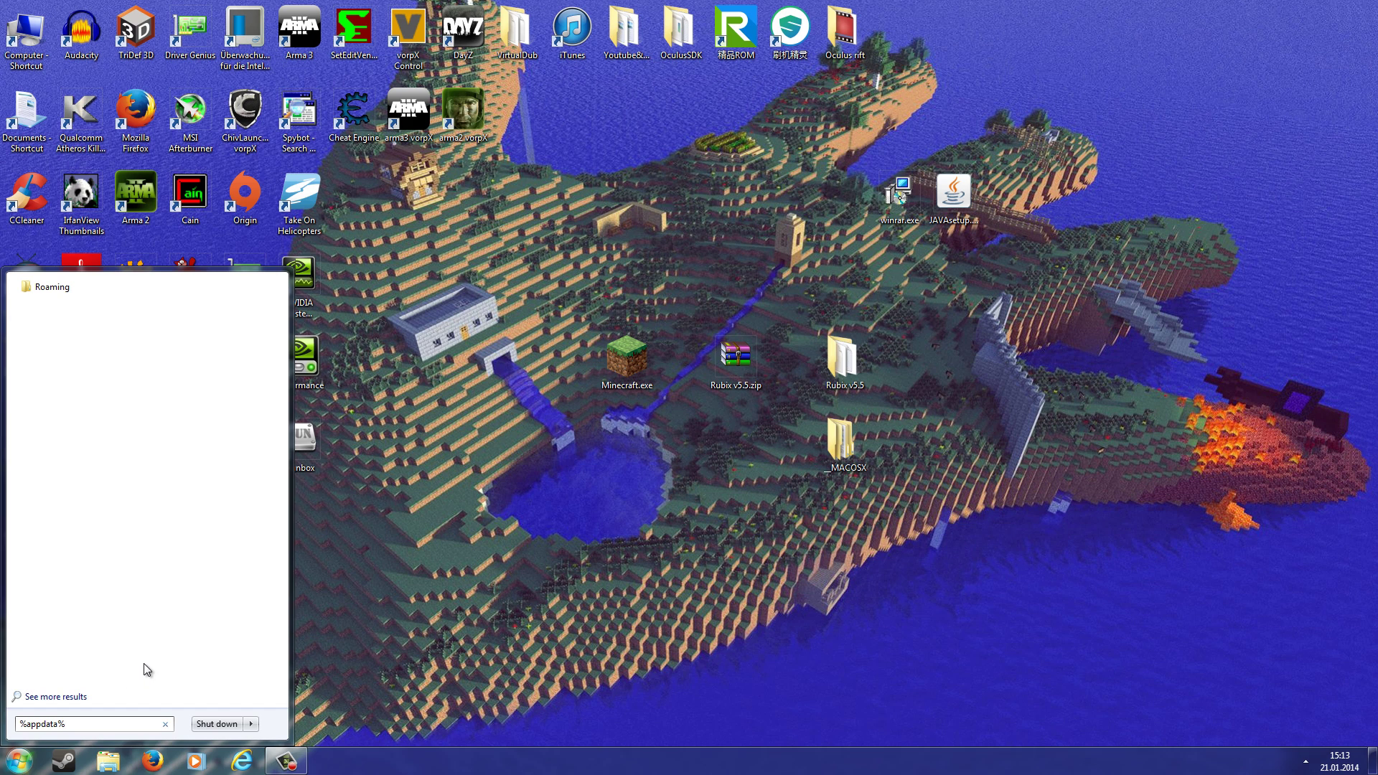
key(Return)
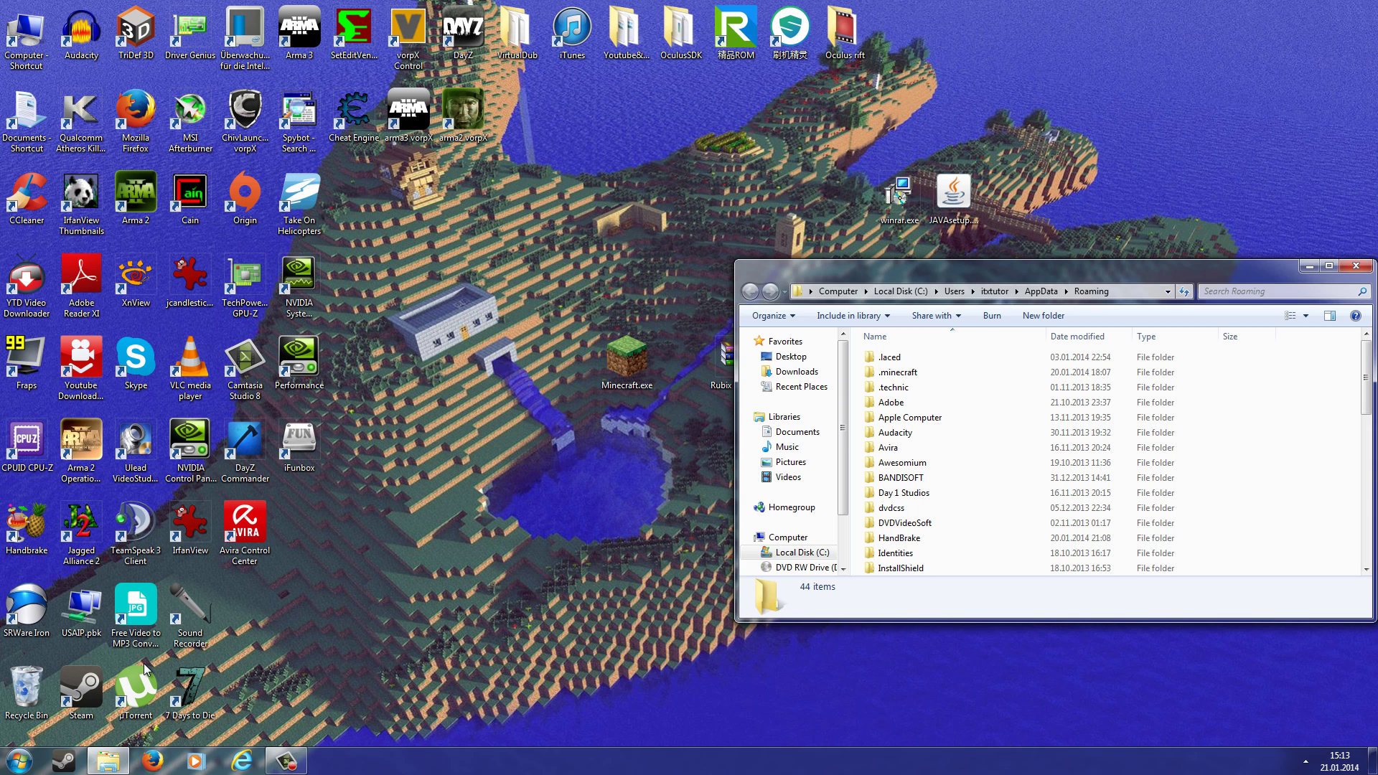
drag(940, 259, 554, 116)
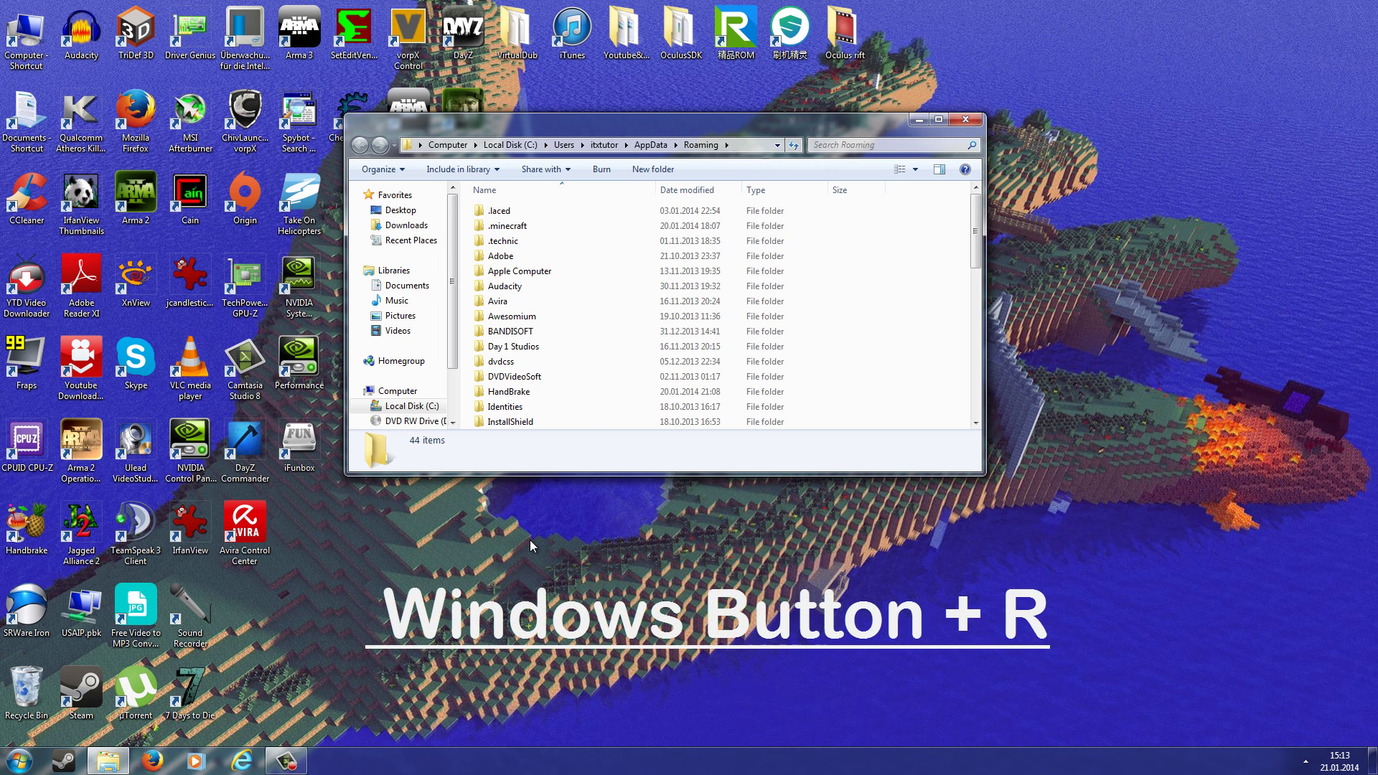
Step: Open the AppData Roaming folder again through the Windows Run dialog with %appdata%, and move its new window lower on the desktop
key(super+r)
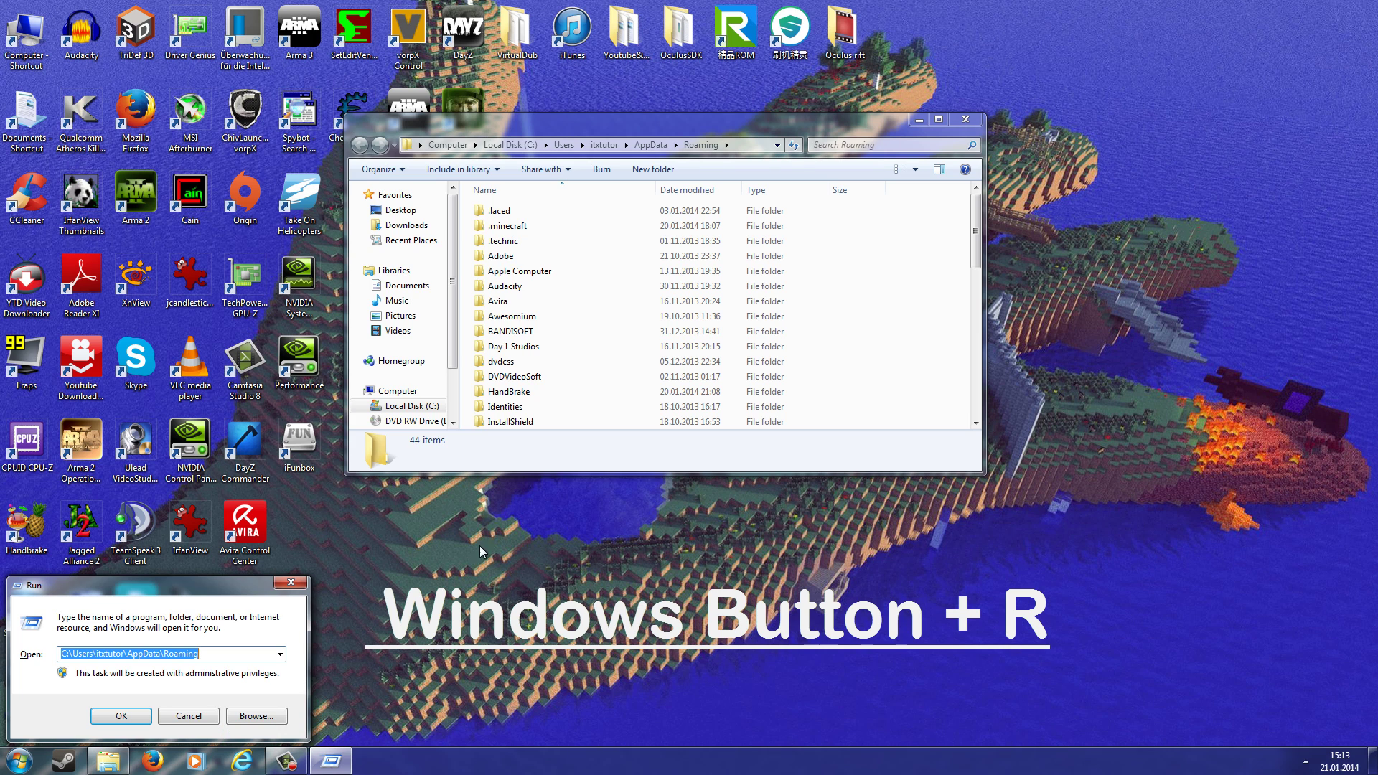
drag(76, 586, 100, 531)
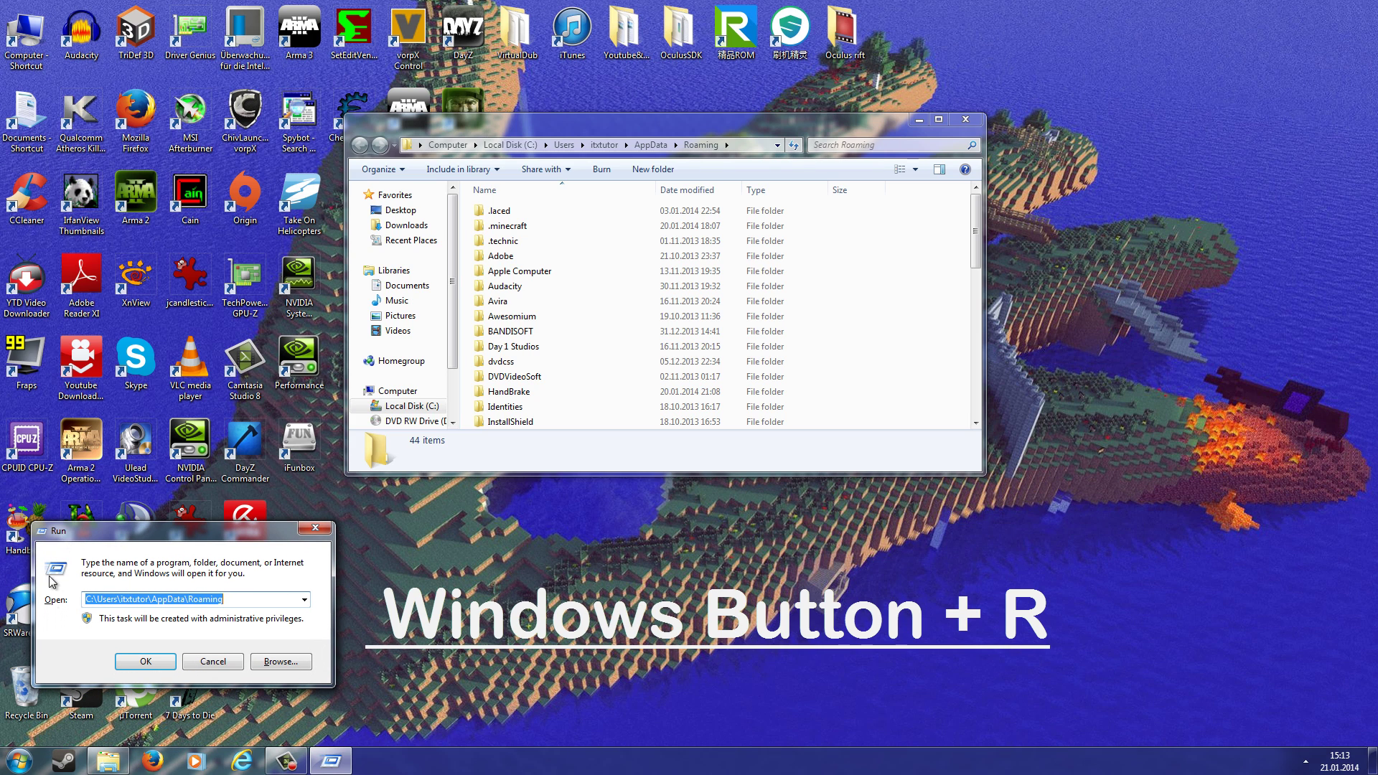
key(BackSpace)
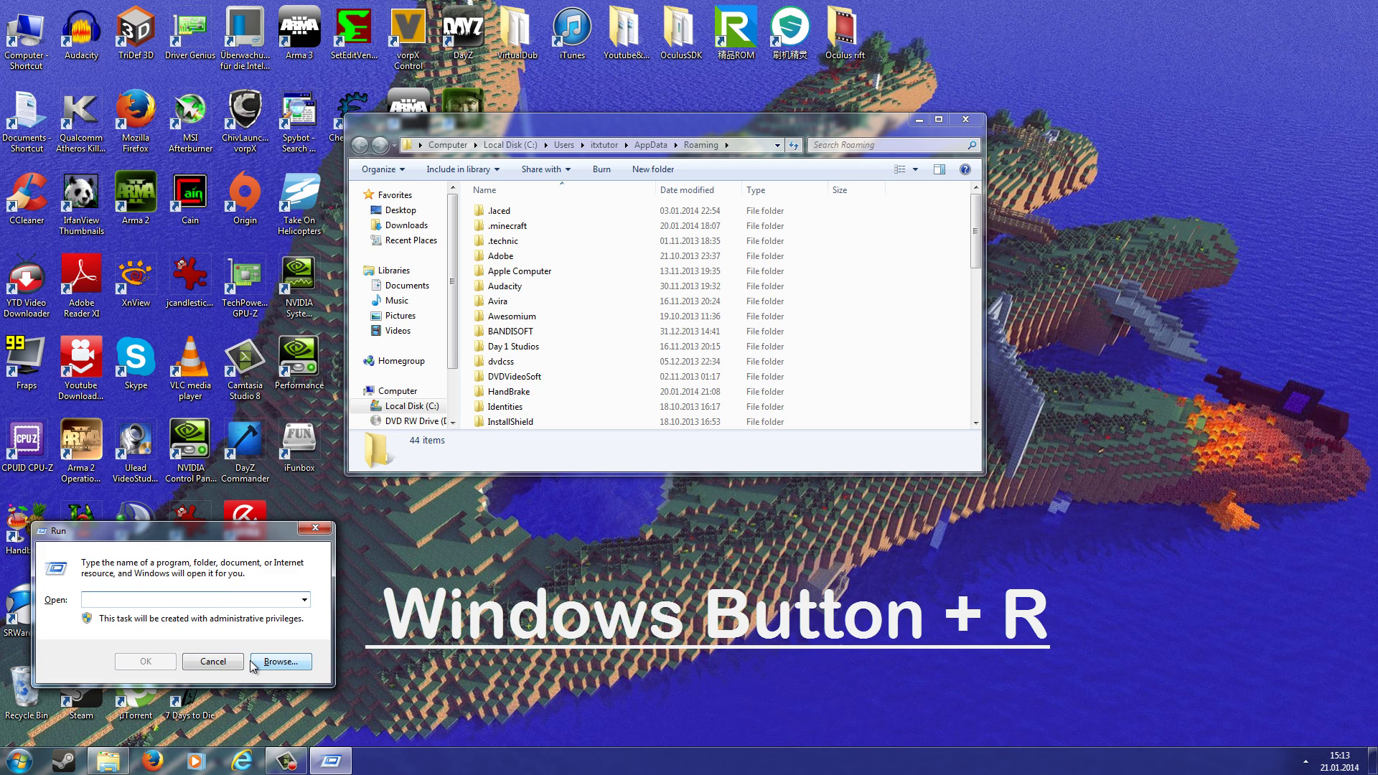
text(%appfa)
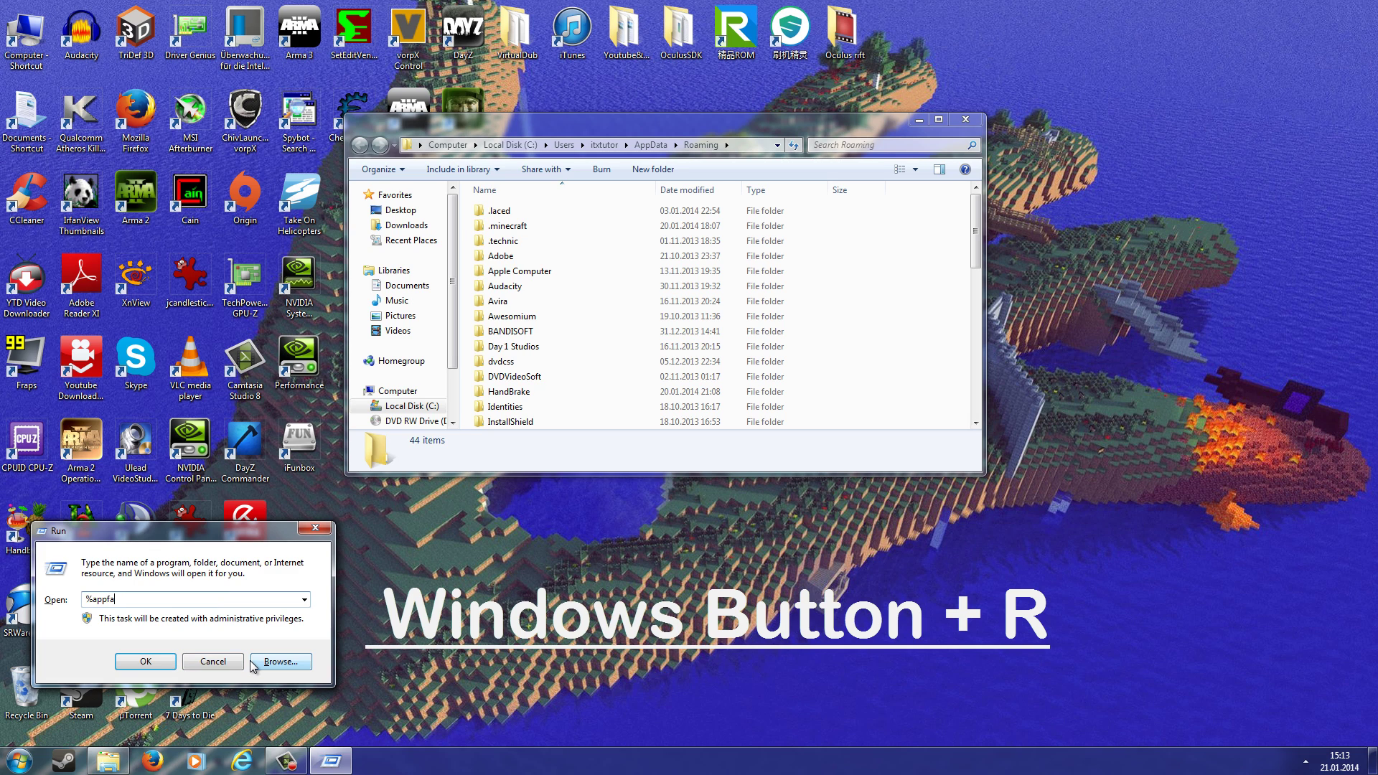
key(BackSpace)
text(data%)
key(Return)
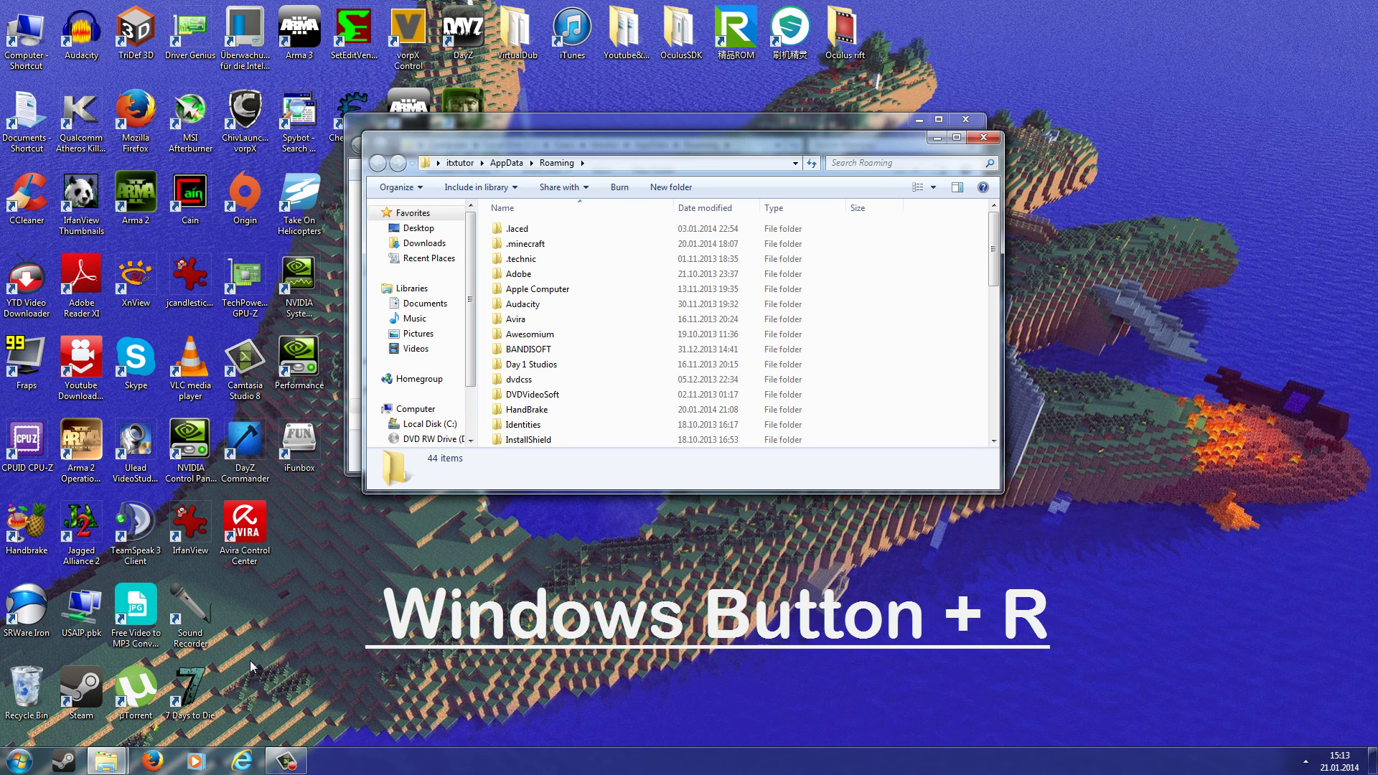
drag(598, 150, 615, 225)
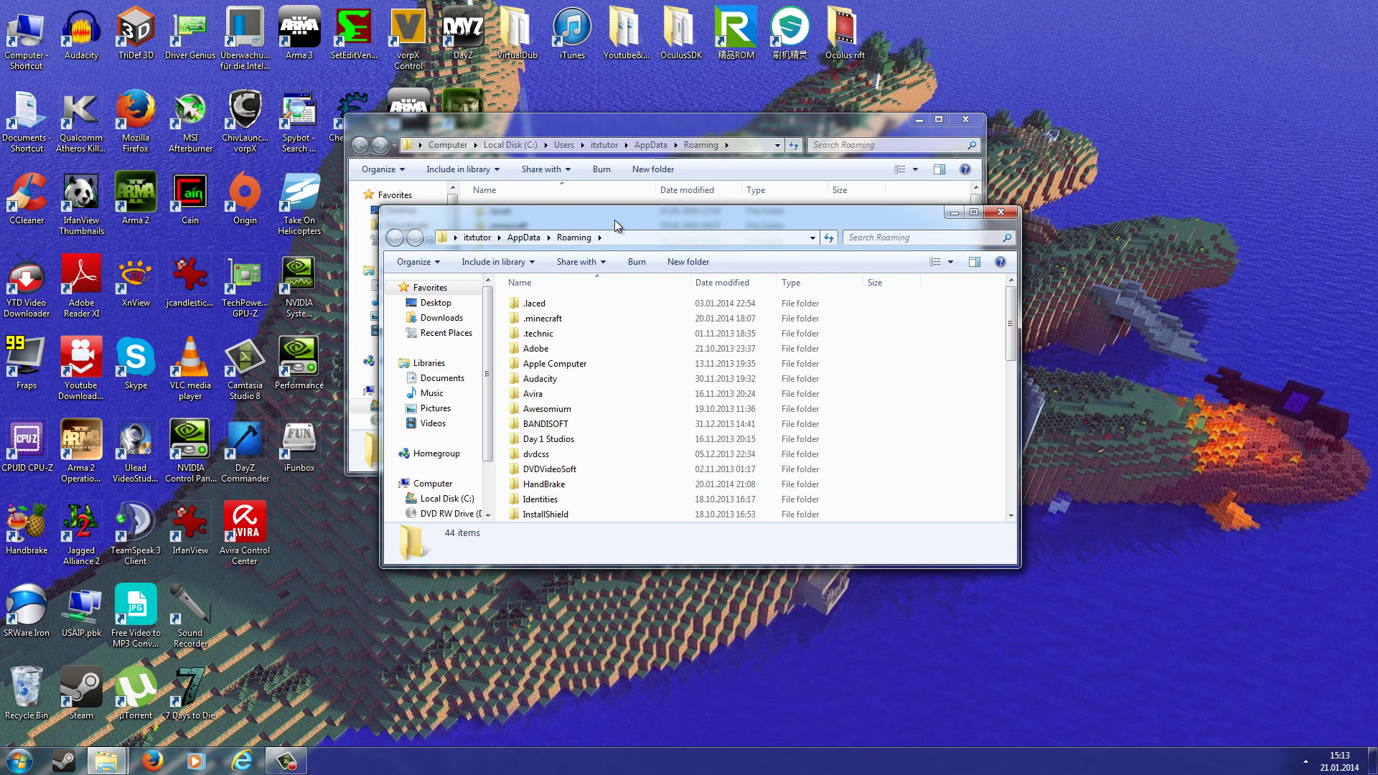
Step: Check the location path in the .minecraft folder's properties and close the properties dialog
right_click(537, 320)
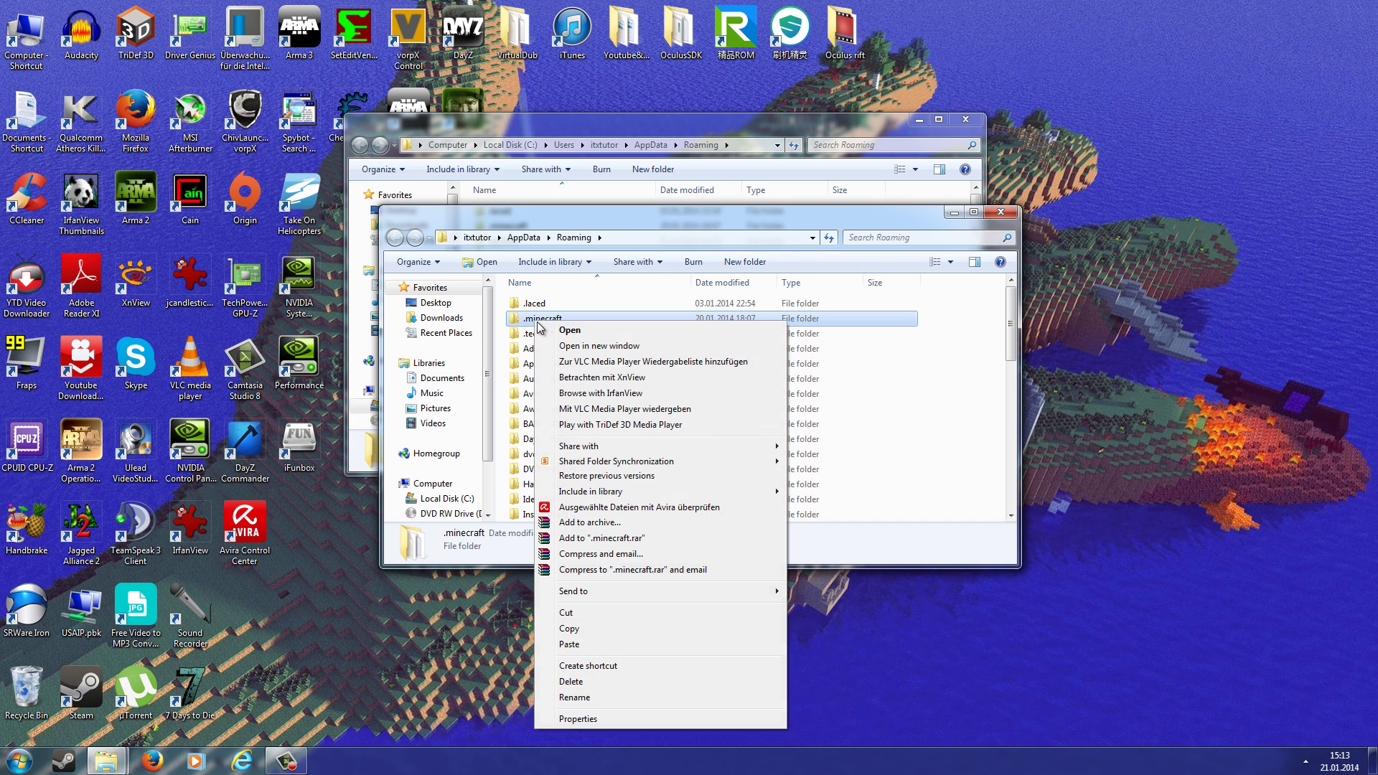
click(581, 718)
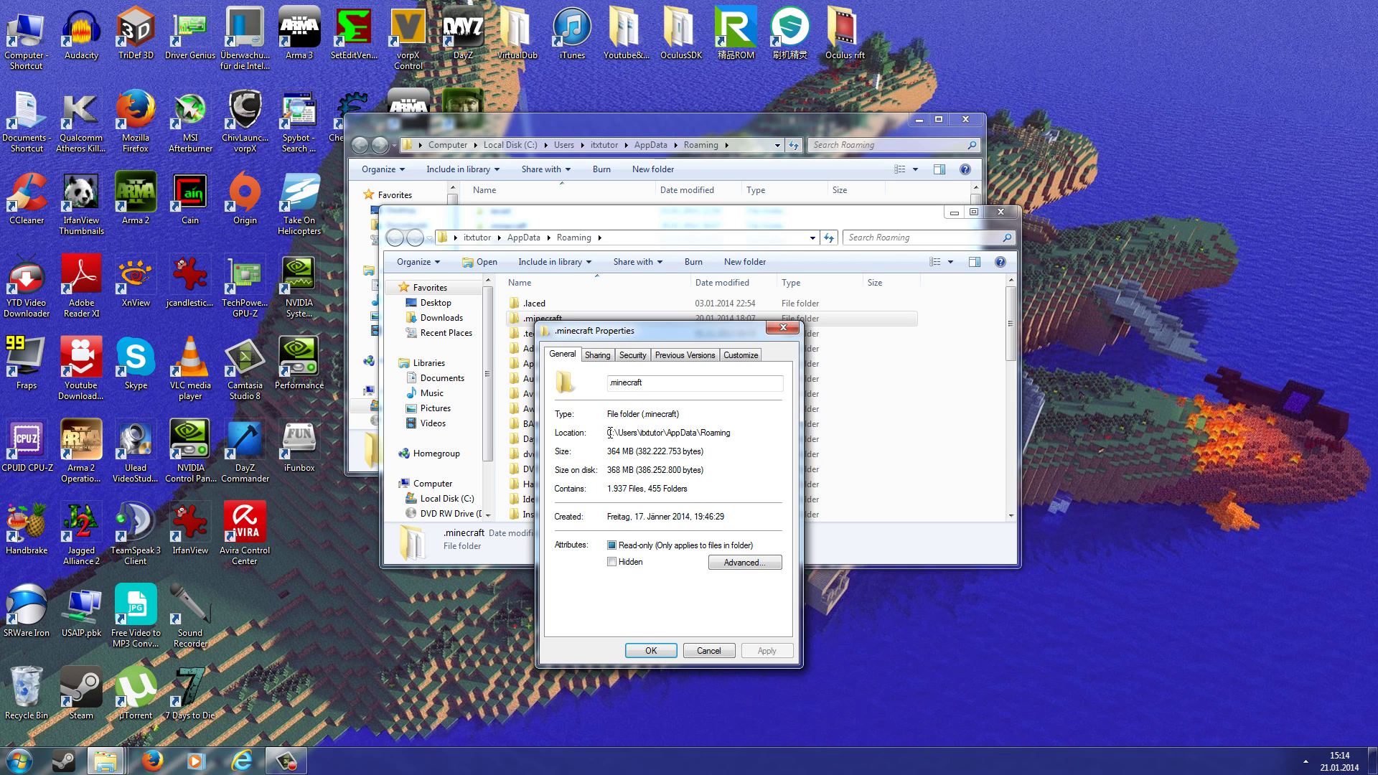
drag(607, 432, 736, 433)
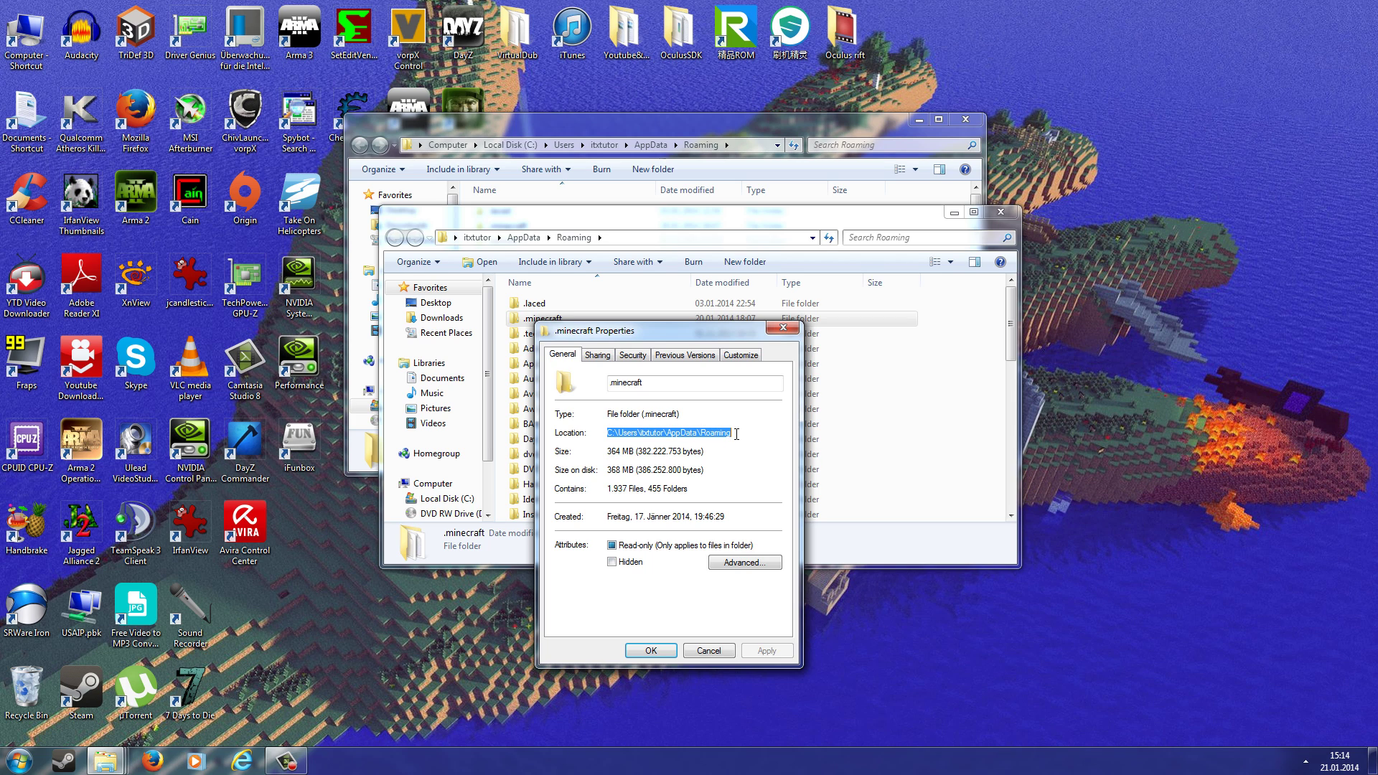
click(652, 650)
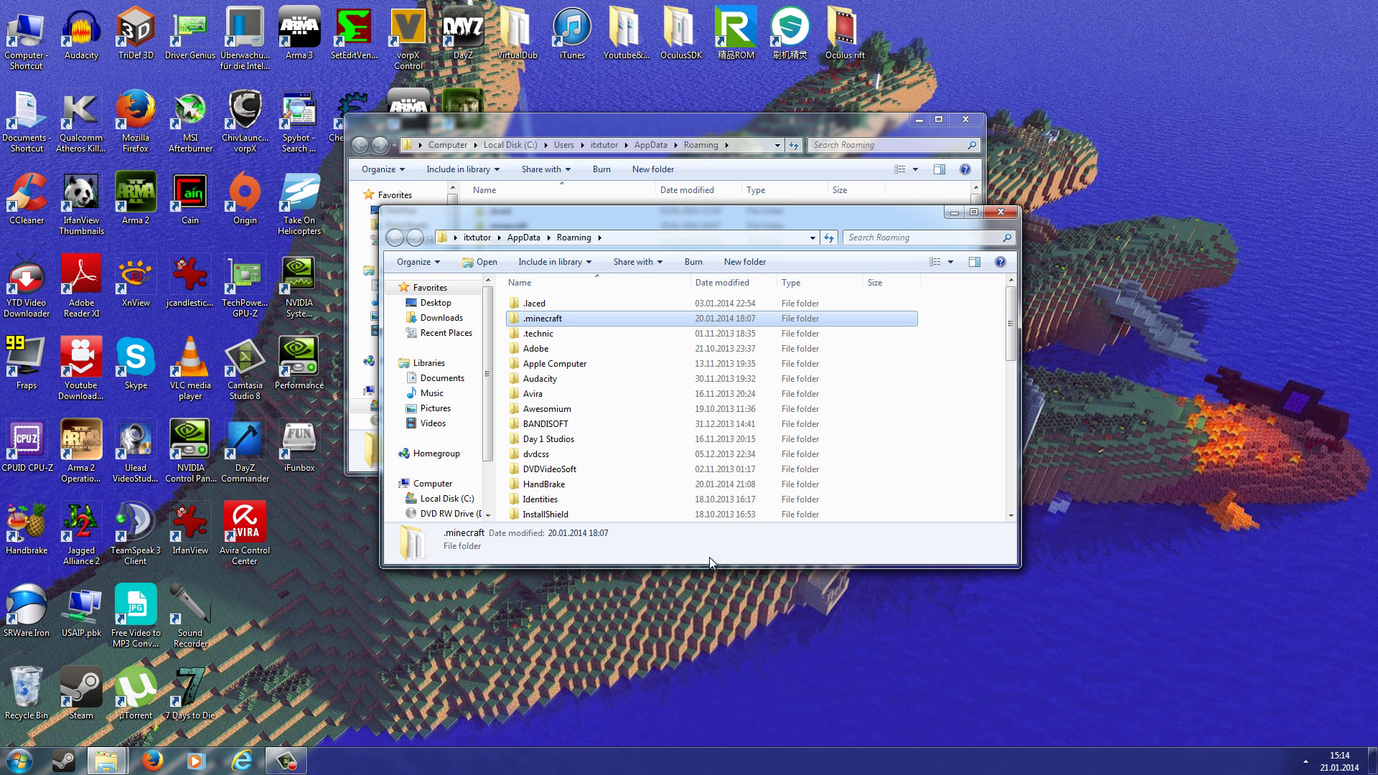
Step: Close the duplicate Roaming window, open .minecraft\versions in the remaining one and move it clear of the Rubix v5.5 desktop folder
click(965, 120)
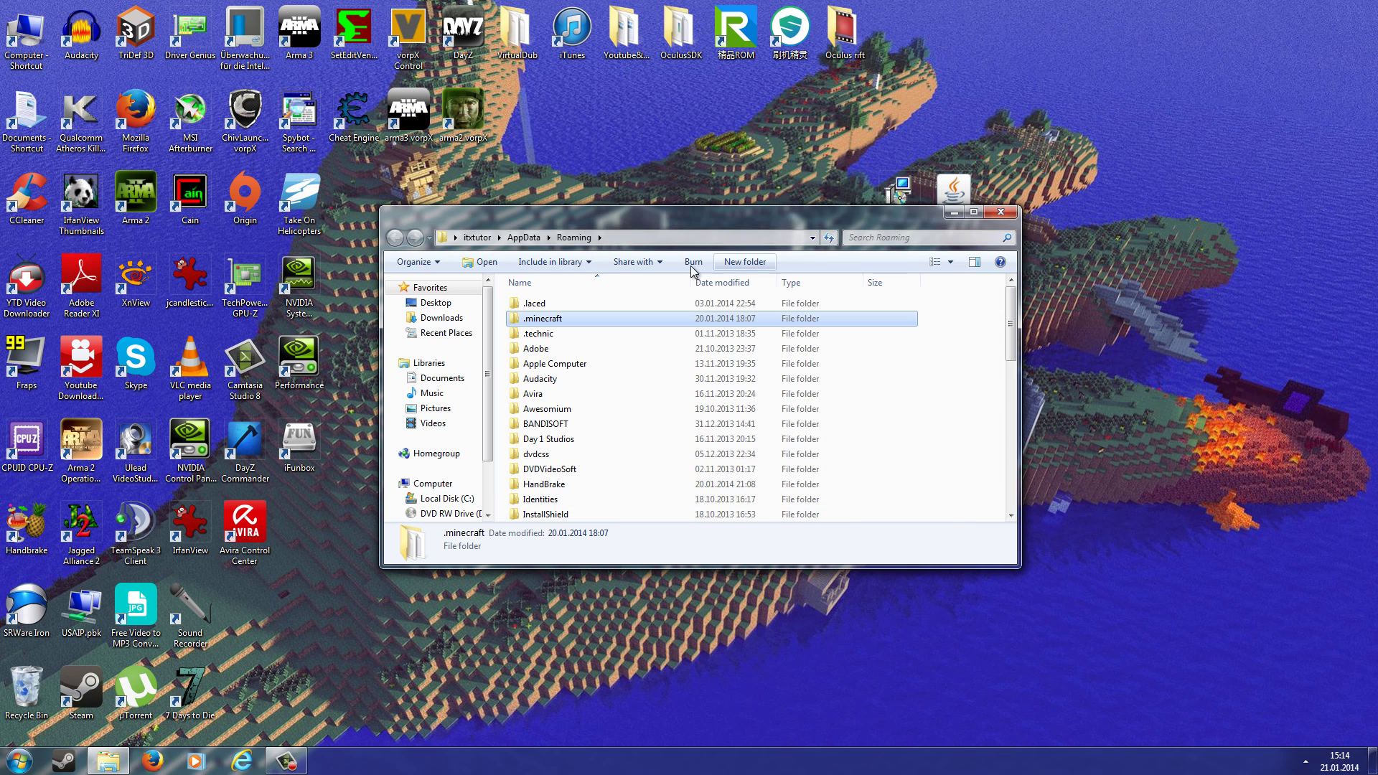
double_click(563, 319)
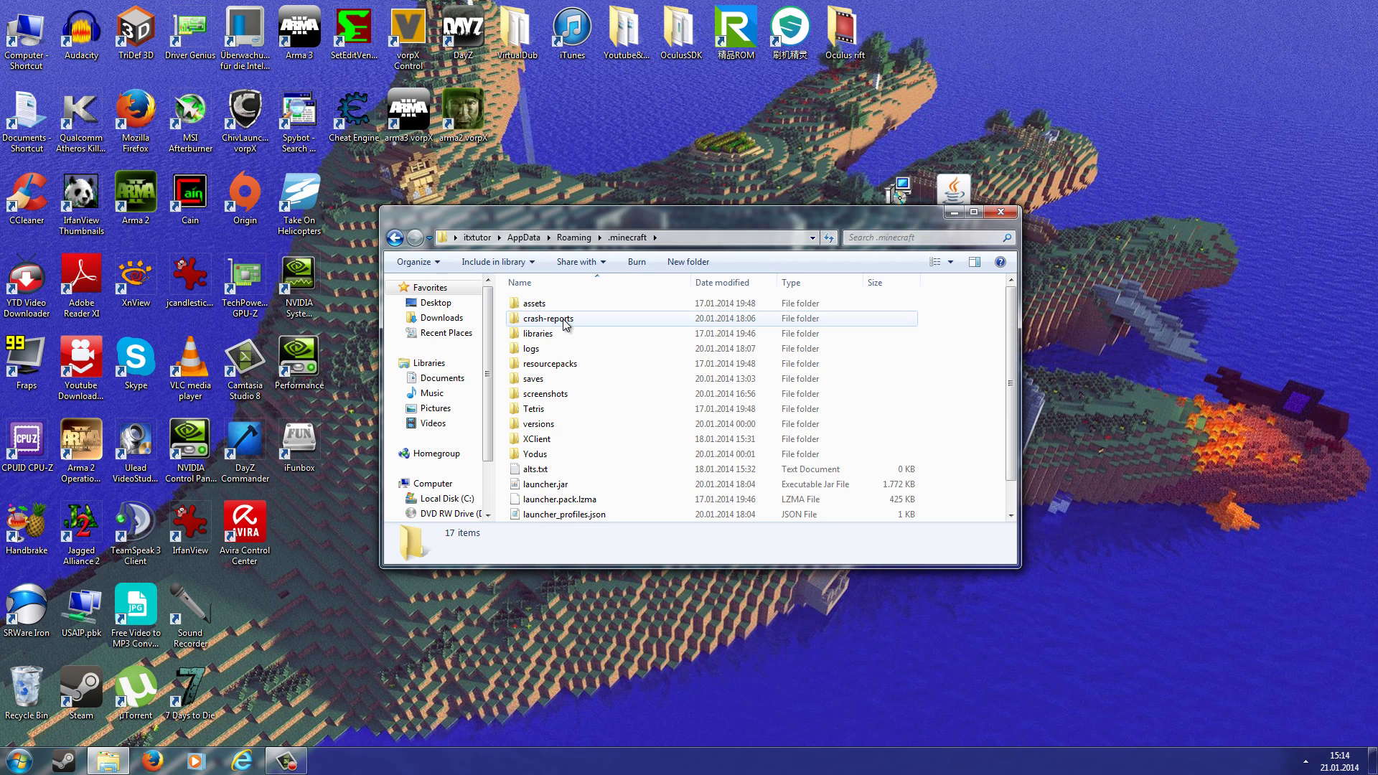
click(587, 424)
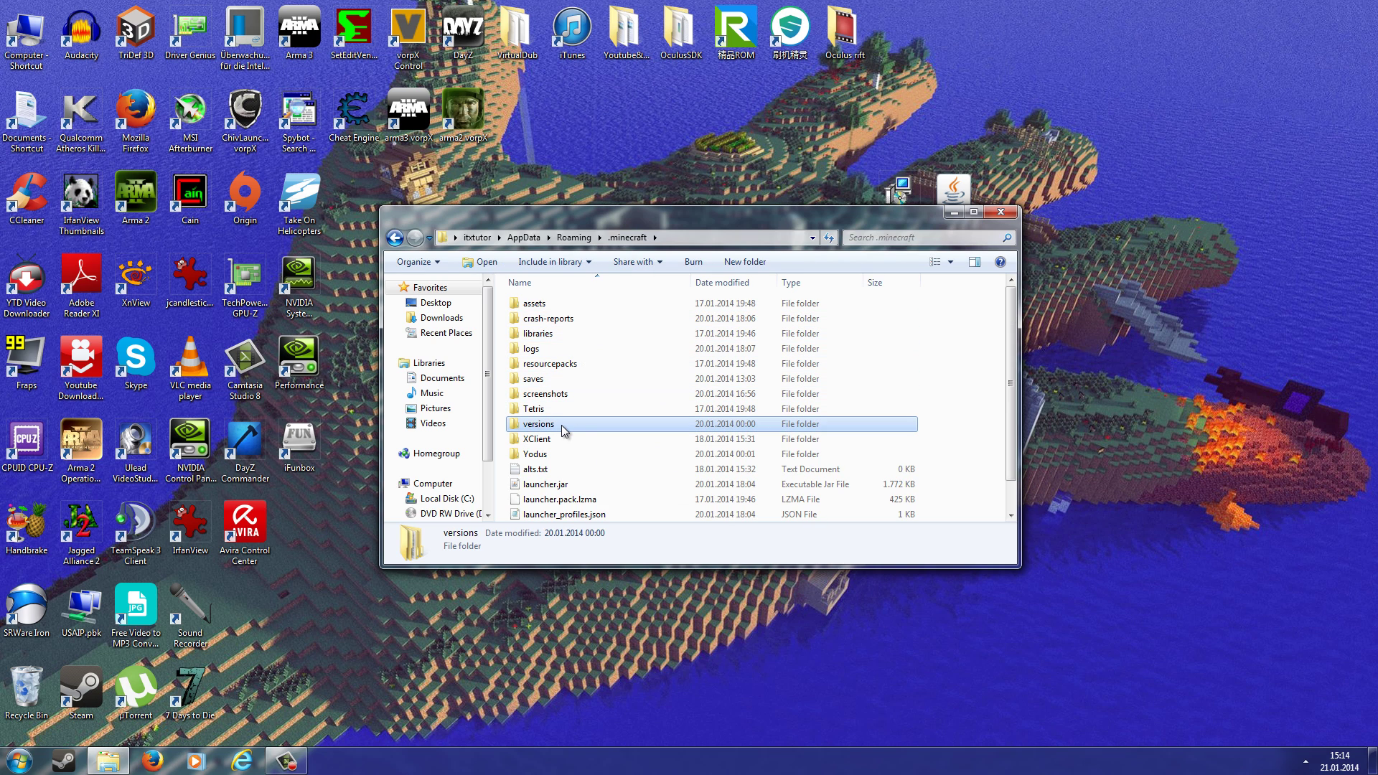
double_click(571, 428)
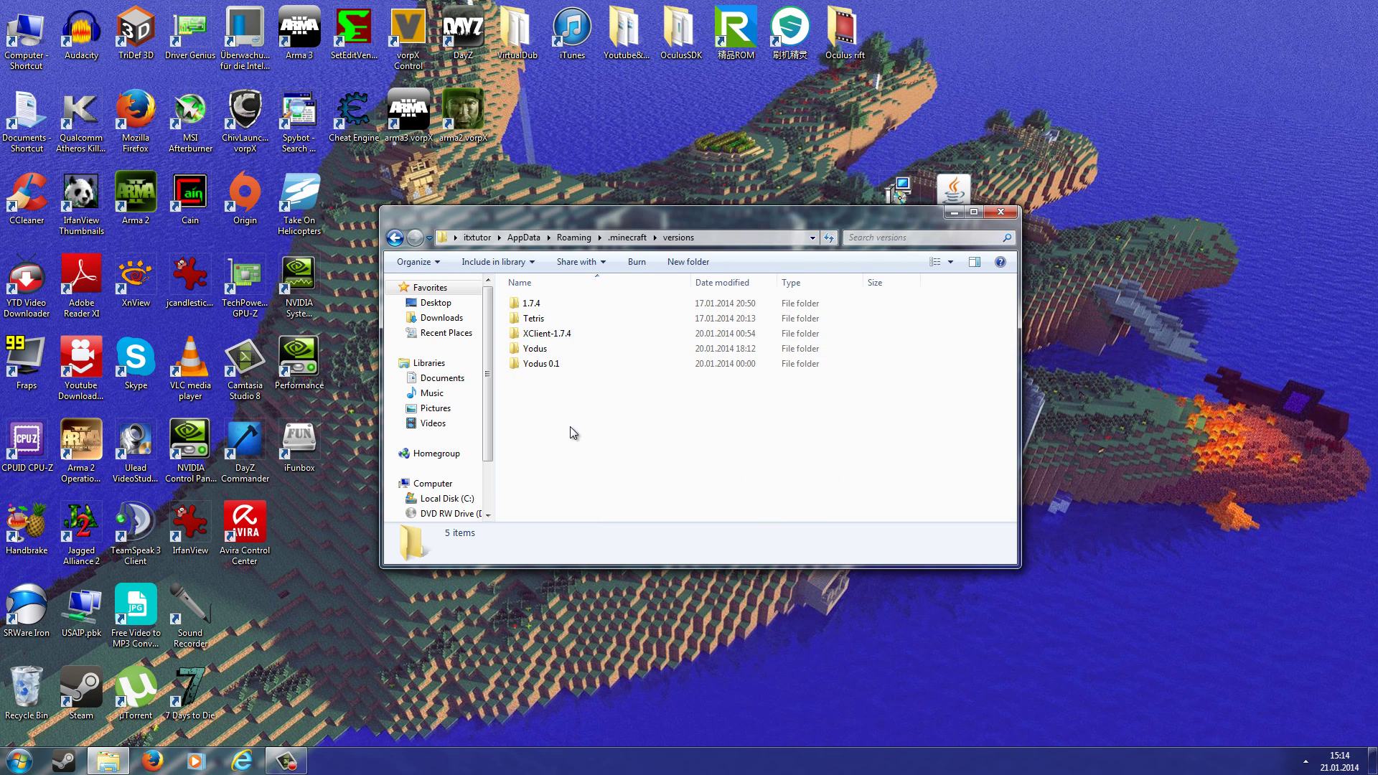
drag(699, 212, 477, 141)
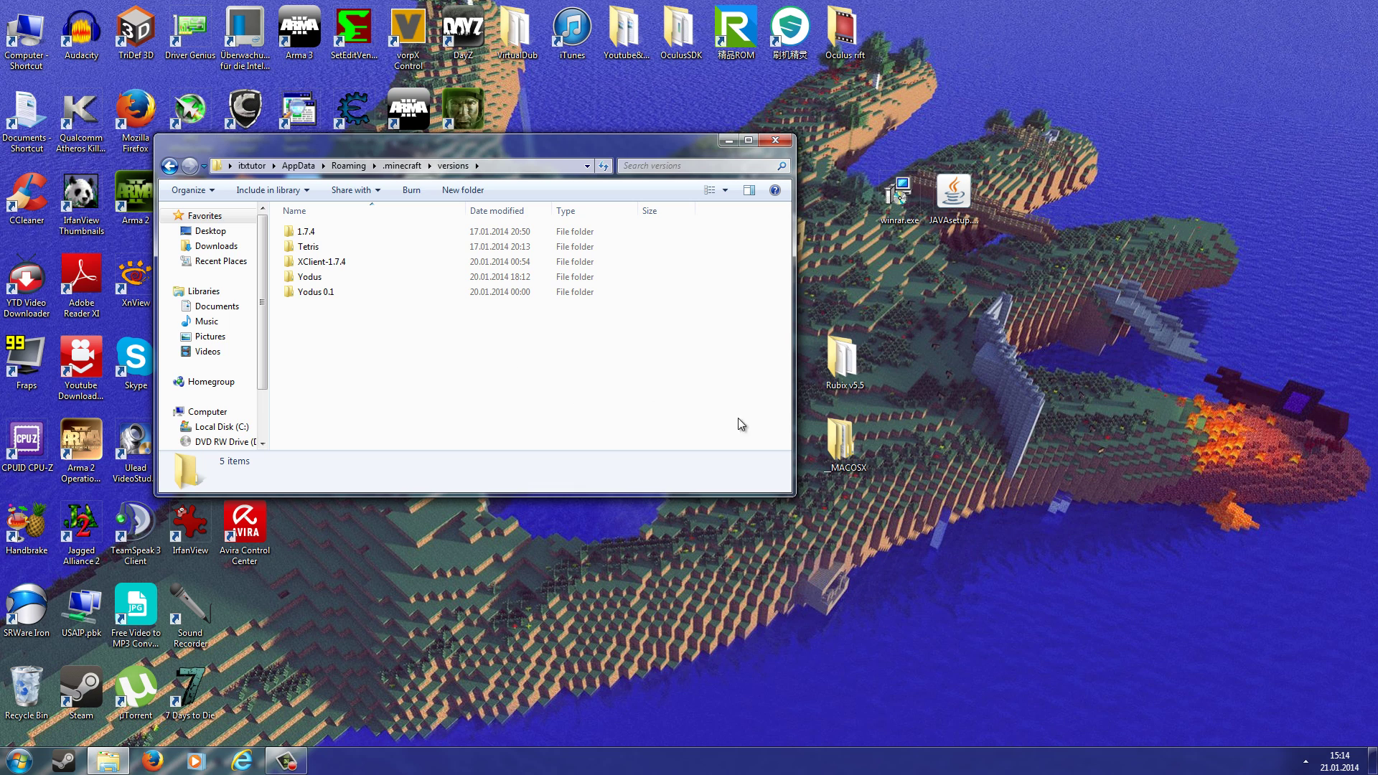
Step: Open the Rubix v5.5 desktop folder beside the versions window, look inside its Rubix subfolder and return to the parent folder
double_click(861, 367)
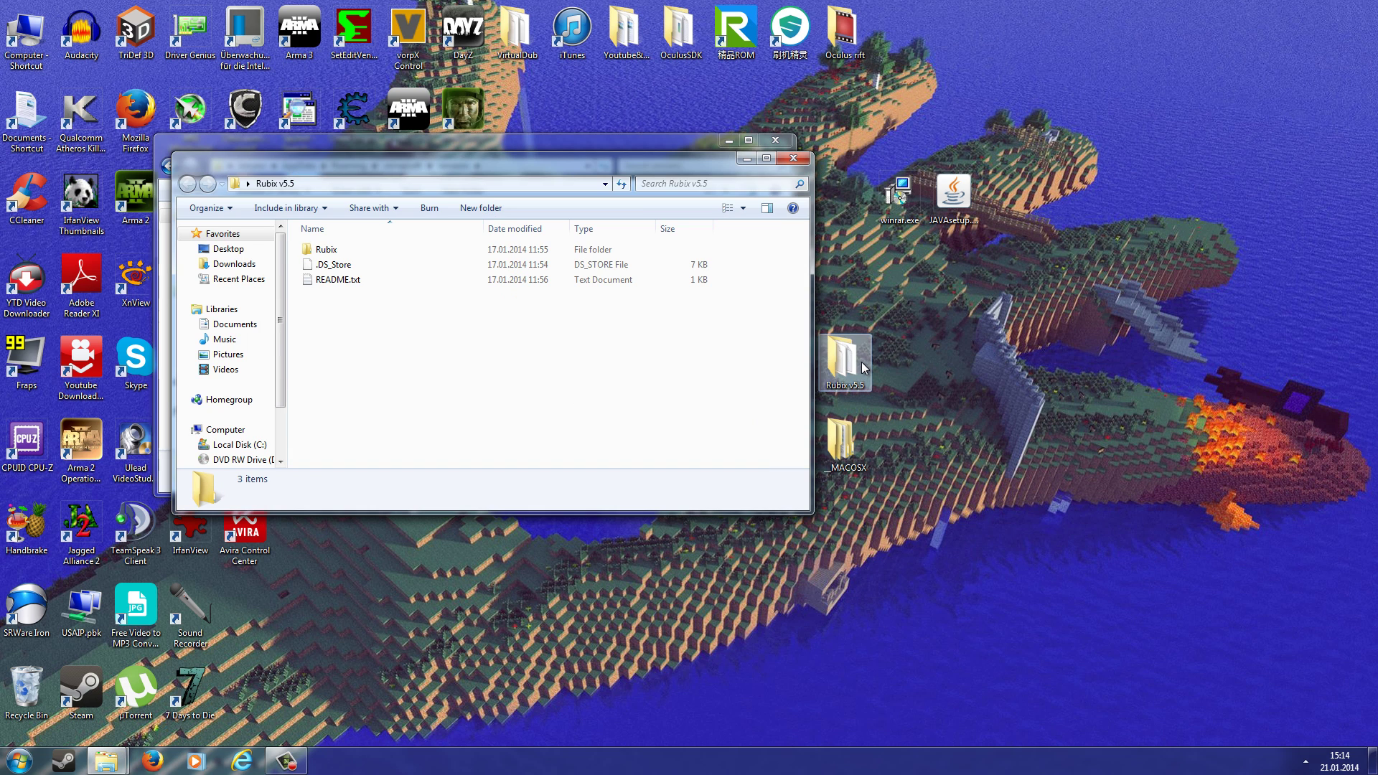
drag(629, 163, 975, 374)
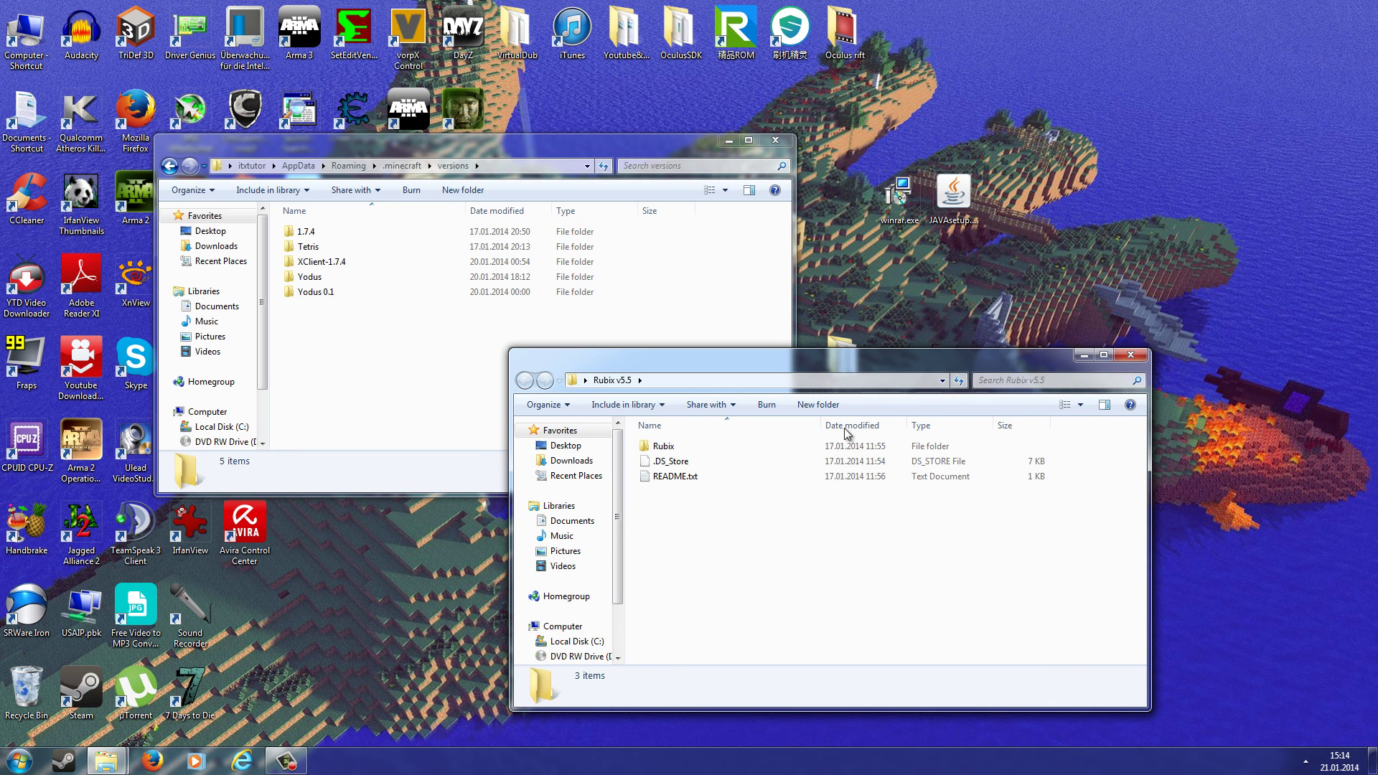
double_click(680, 450)
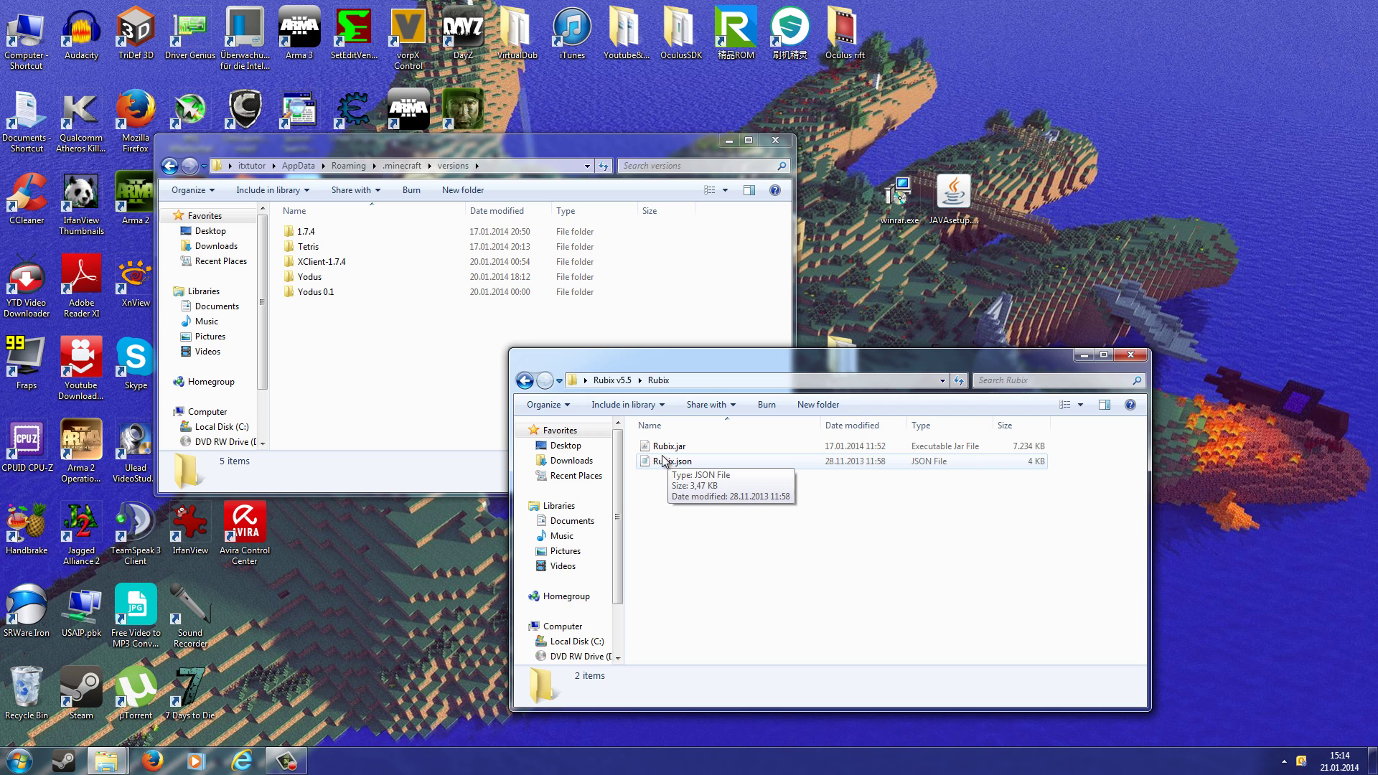
key(BackSpace)
Step: Copy the Rubix subfolder from Rubix v5.5 into the .minecraft versions folder
right_click(668, 448)
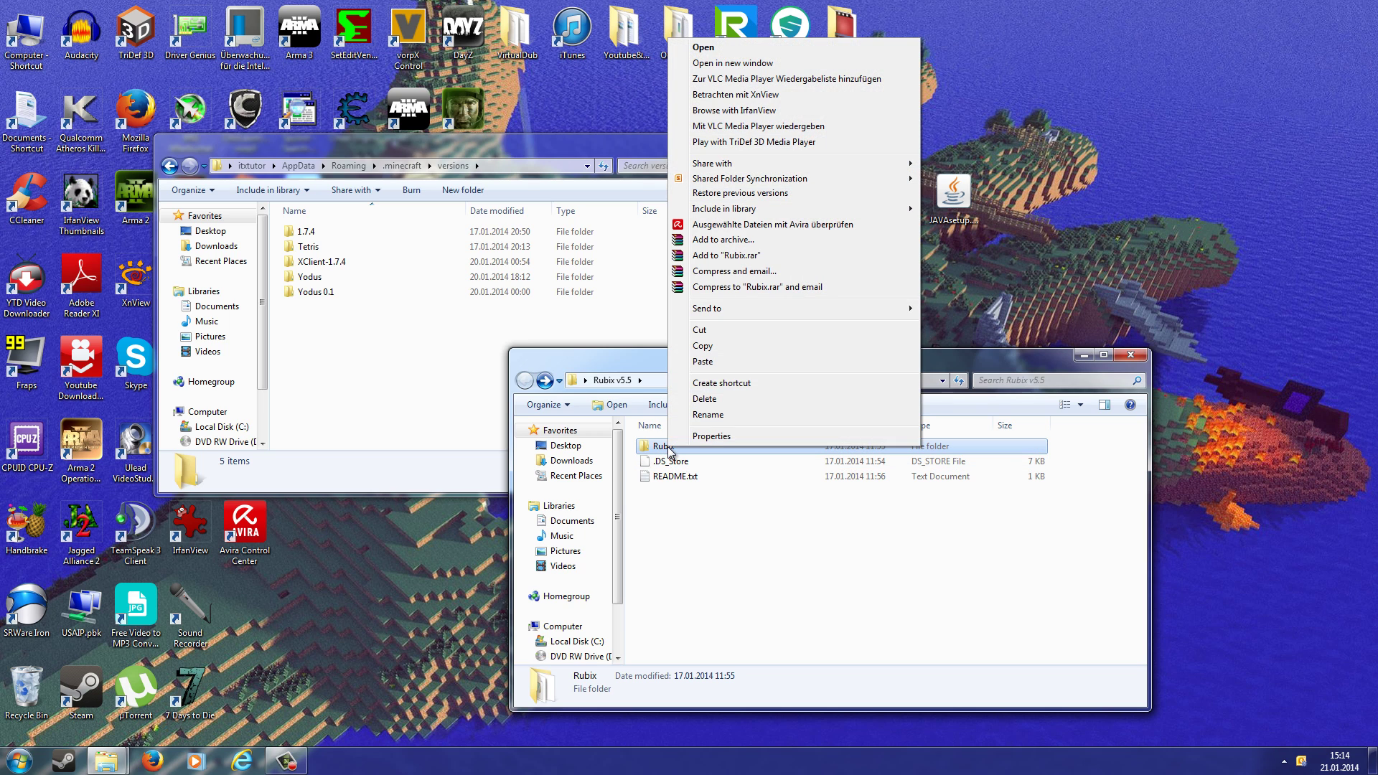
click(727, 351)
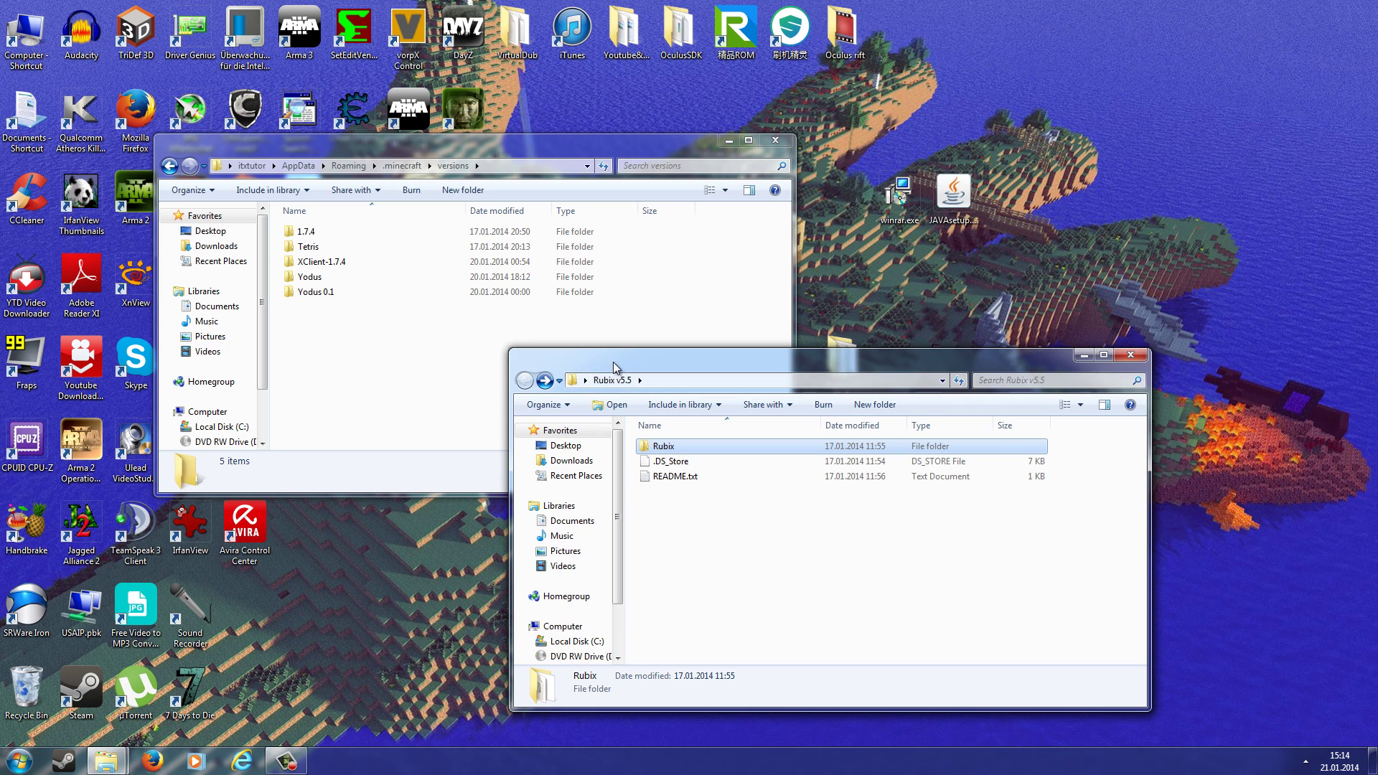
click(379, 349)
right_click(343, 341)
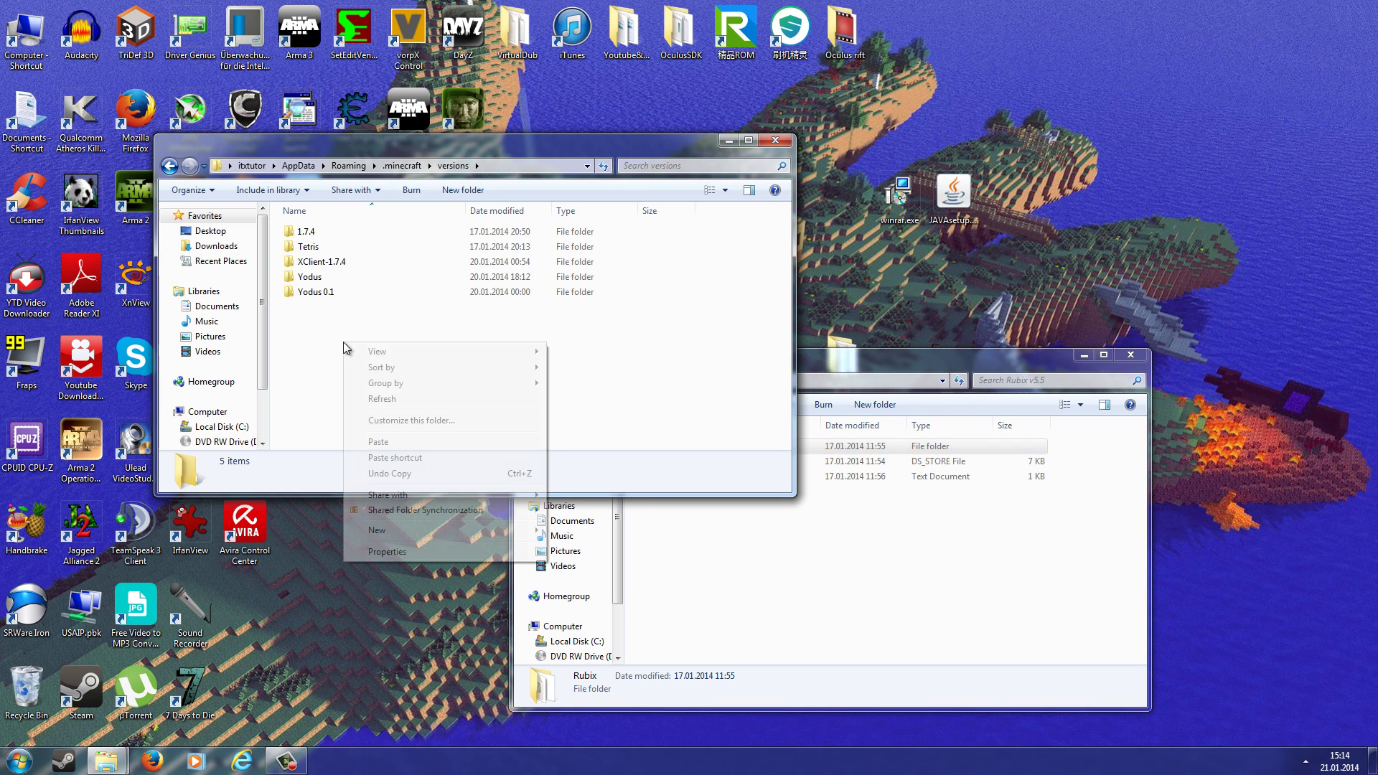
click(379, 441)
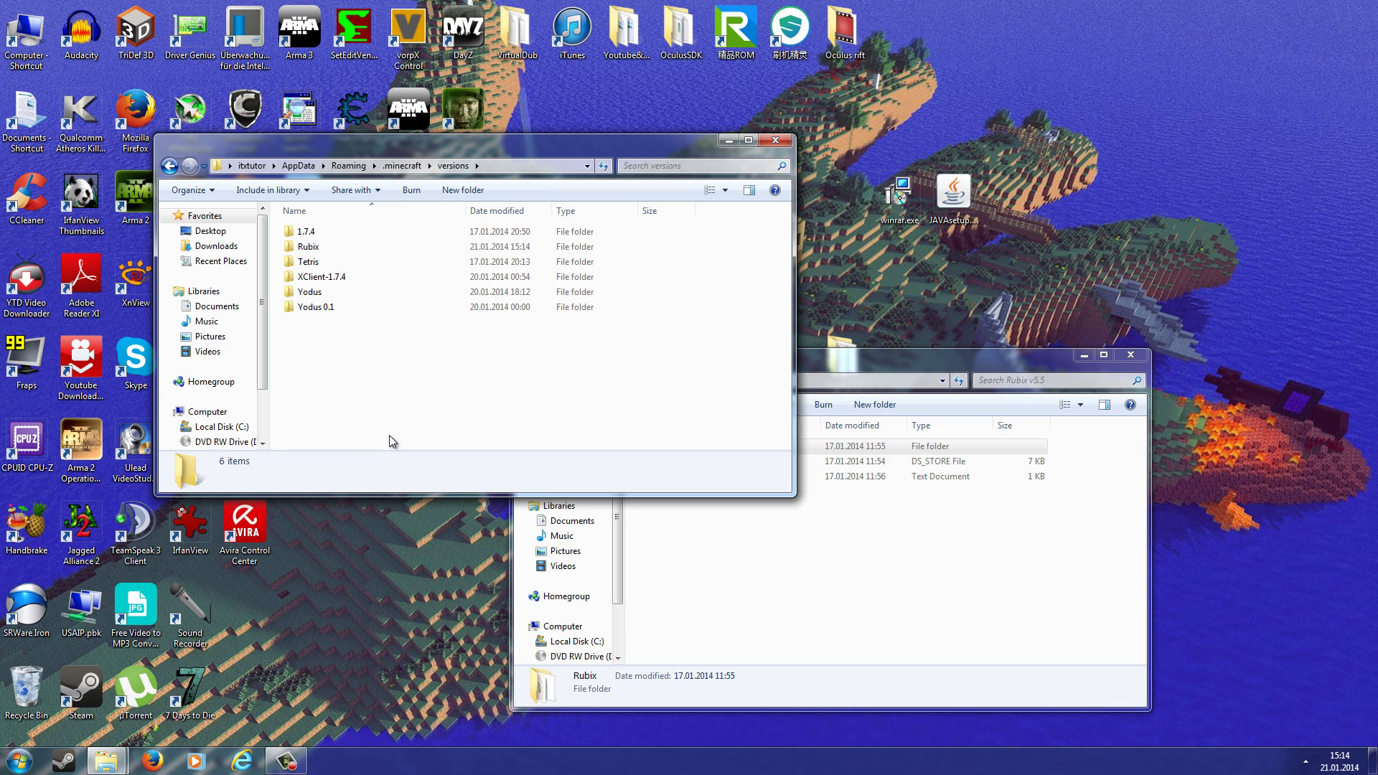
Step: Check the copied Rubix folder for Rubix.jar and Rubix.json, and close both folder windows
click(326, 245)
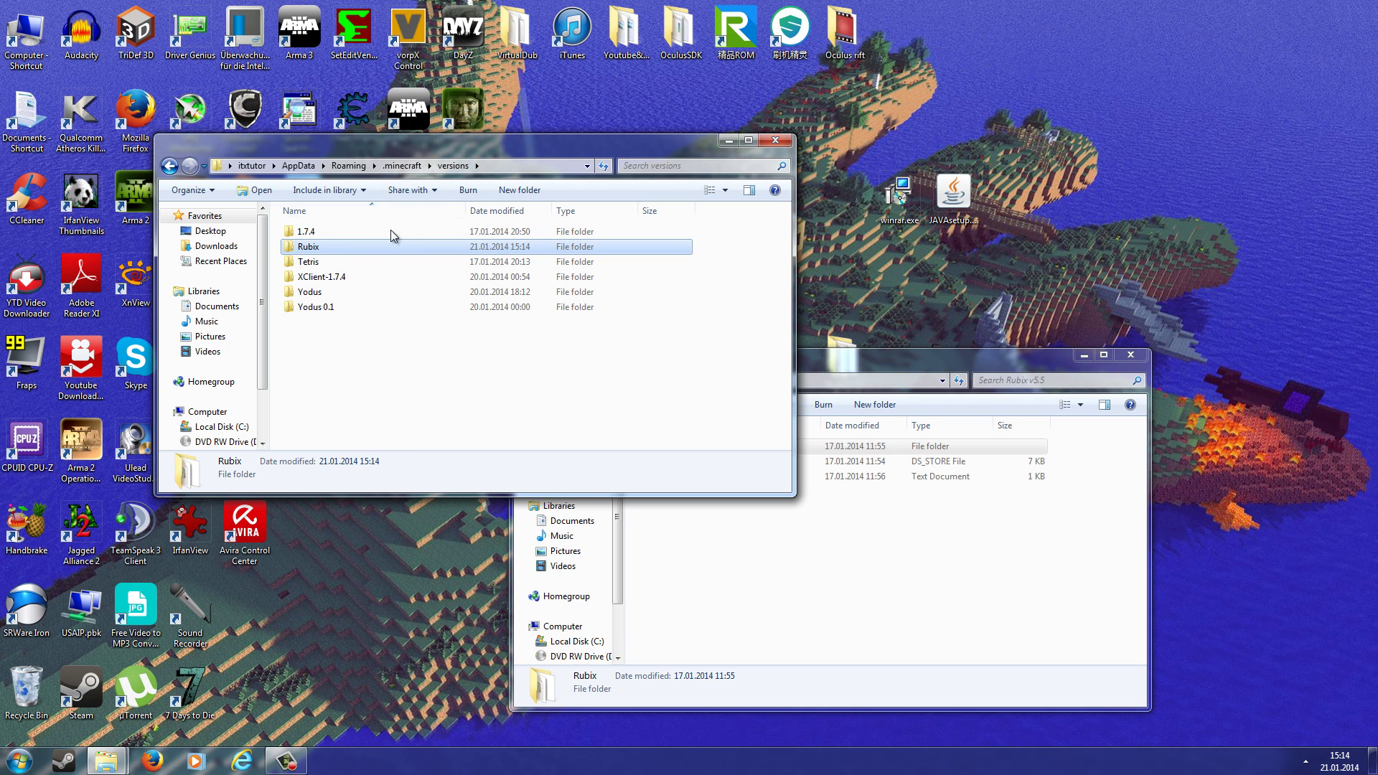
double_click(369, 246)
click(349, 237)
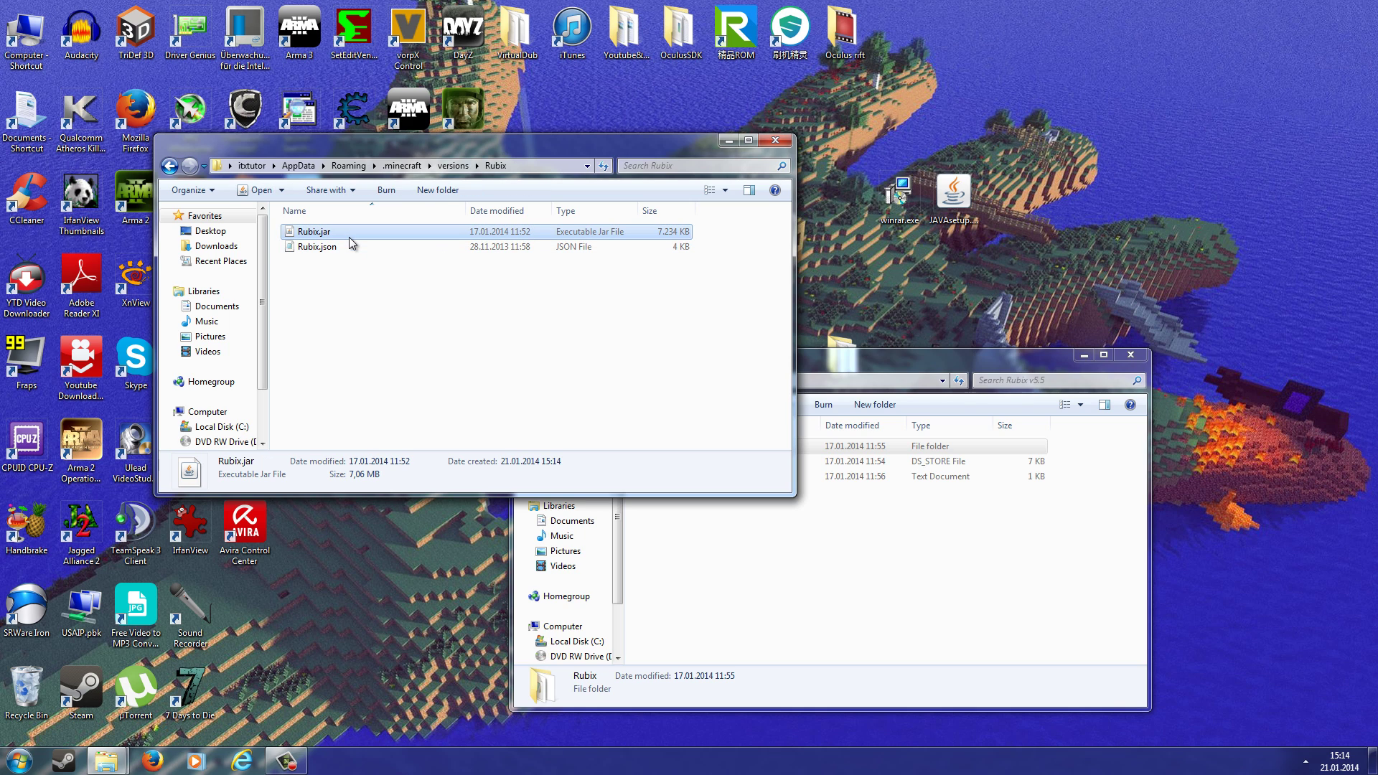
click(347, 246)
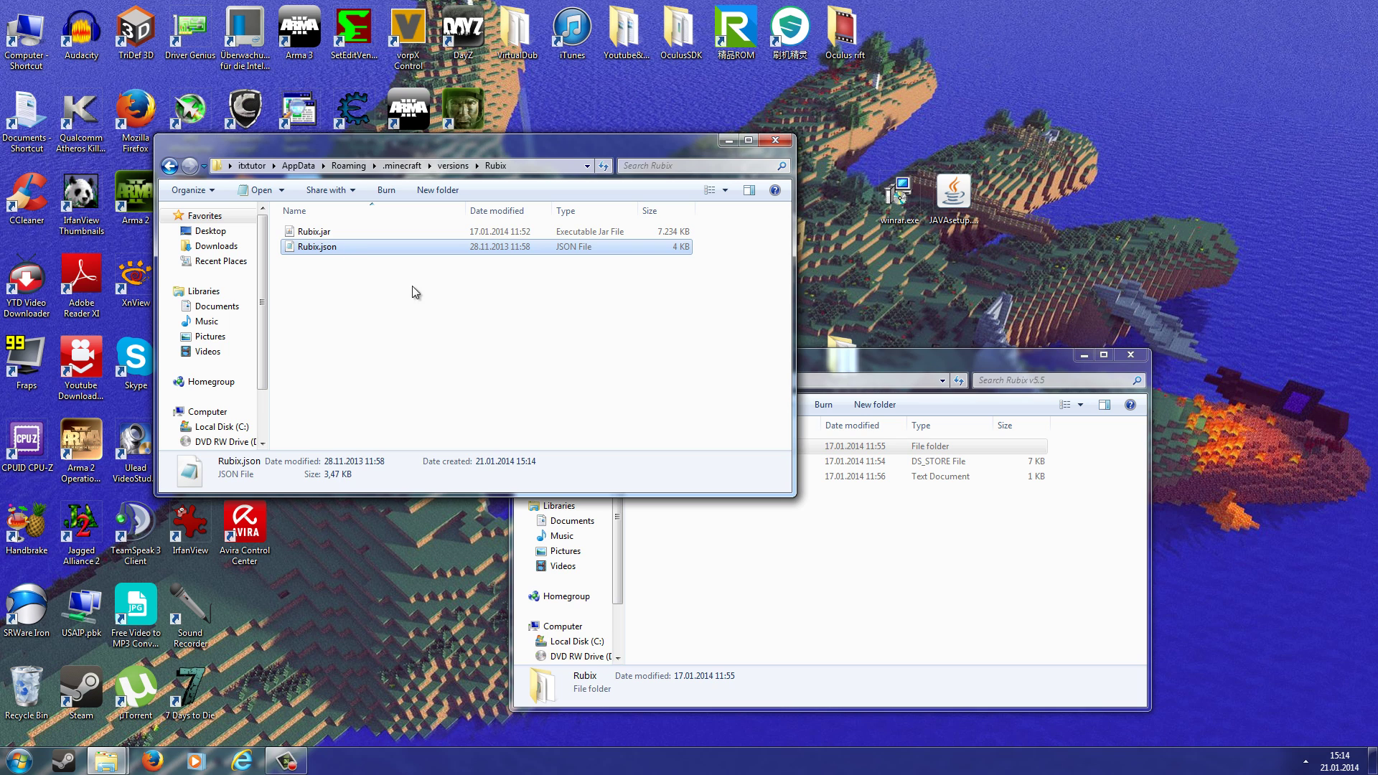
click(775, 140)
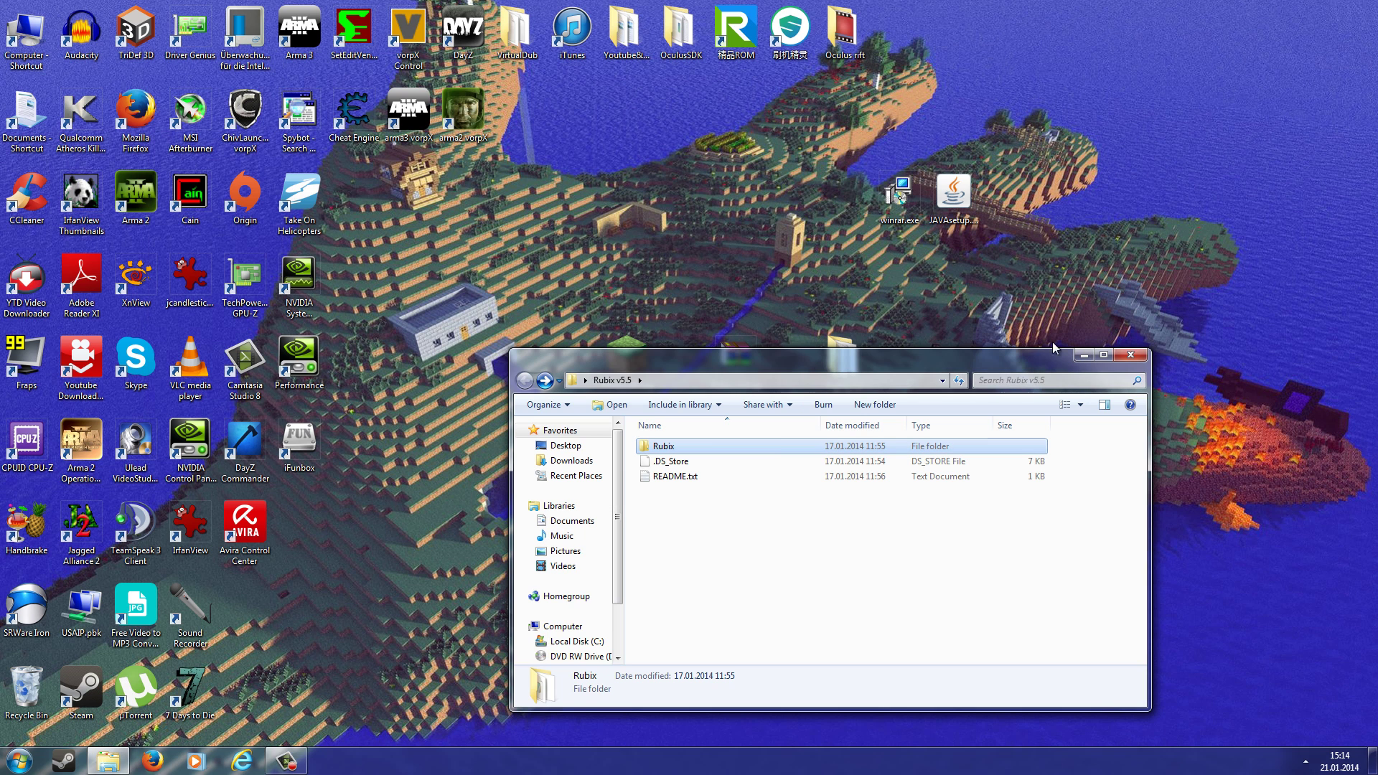
click(1125, 357)
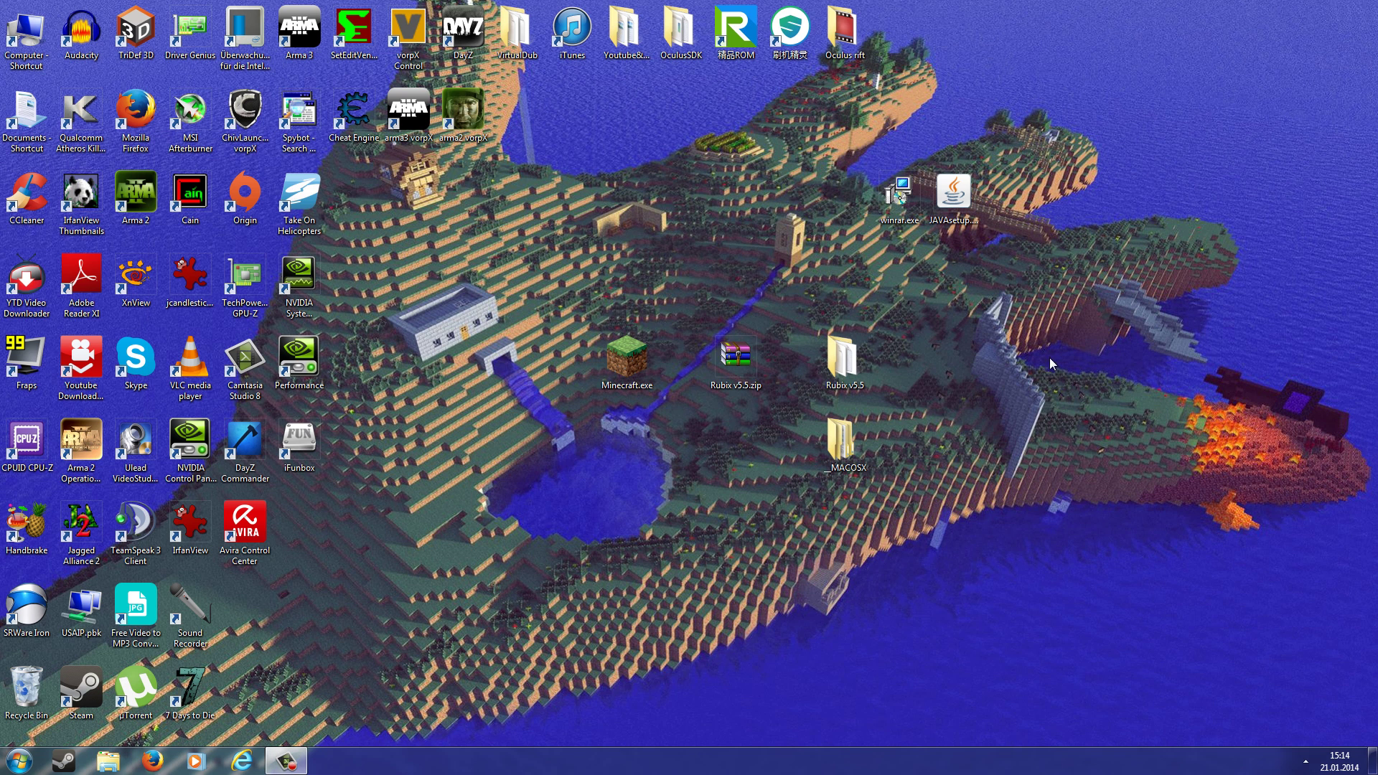
Step: Launch Minecraft.exe from the desktop and start a new launcher profile named Rubix
double_click(626, 382)
click(721, 392)
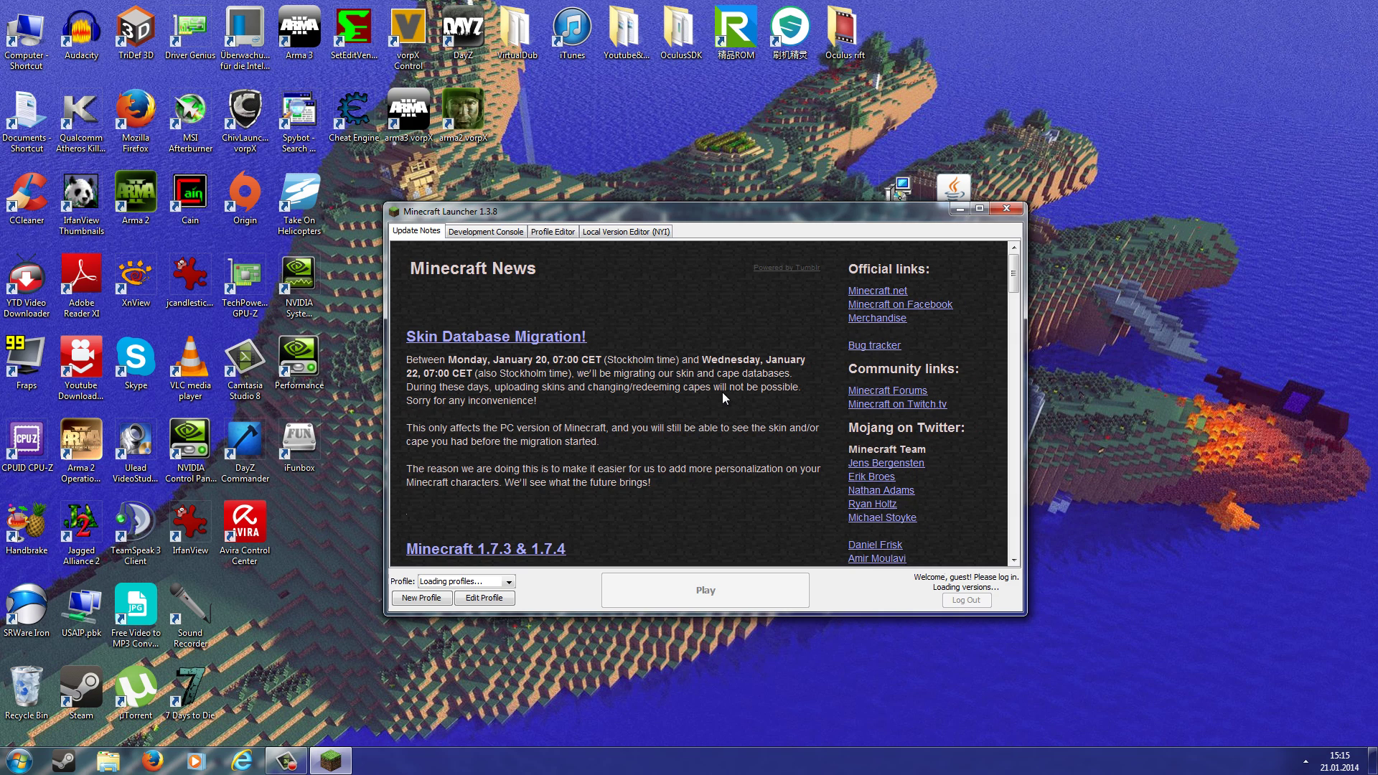
click(433, 603)
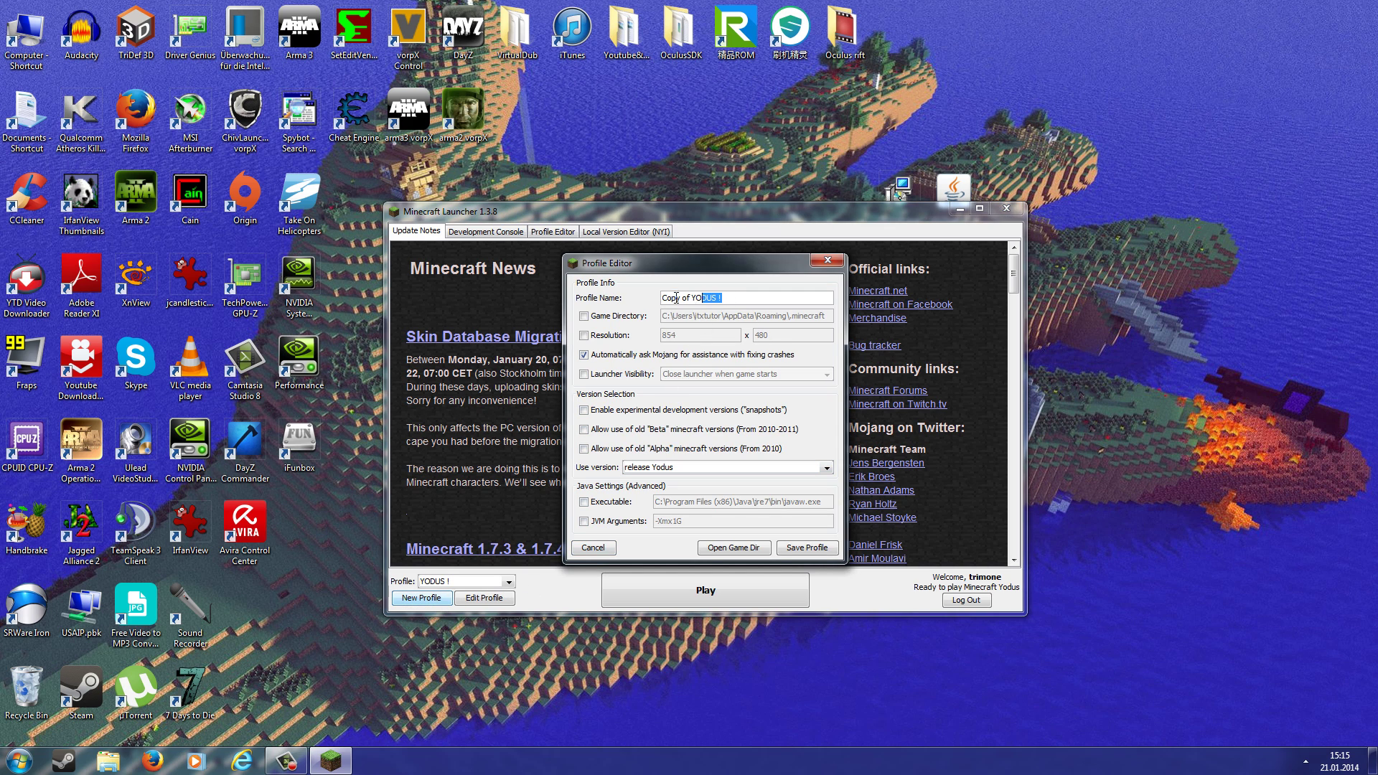
drag(676, 298, 640, 298)
text(Rubix)
Step: Set the new profile's version to release Rubix and save the profile
click(824, 470)
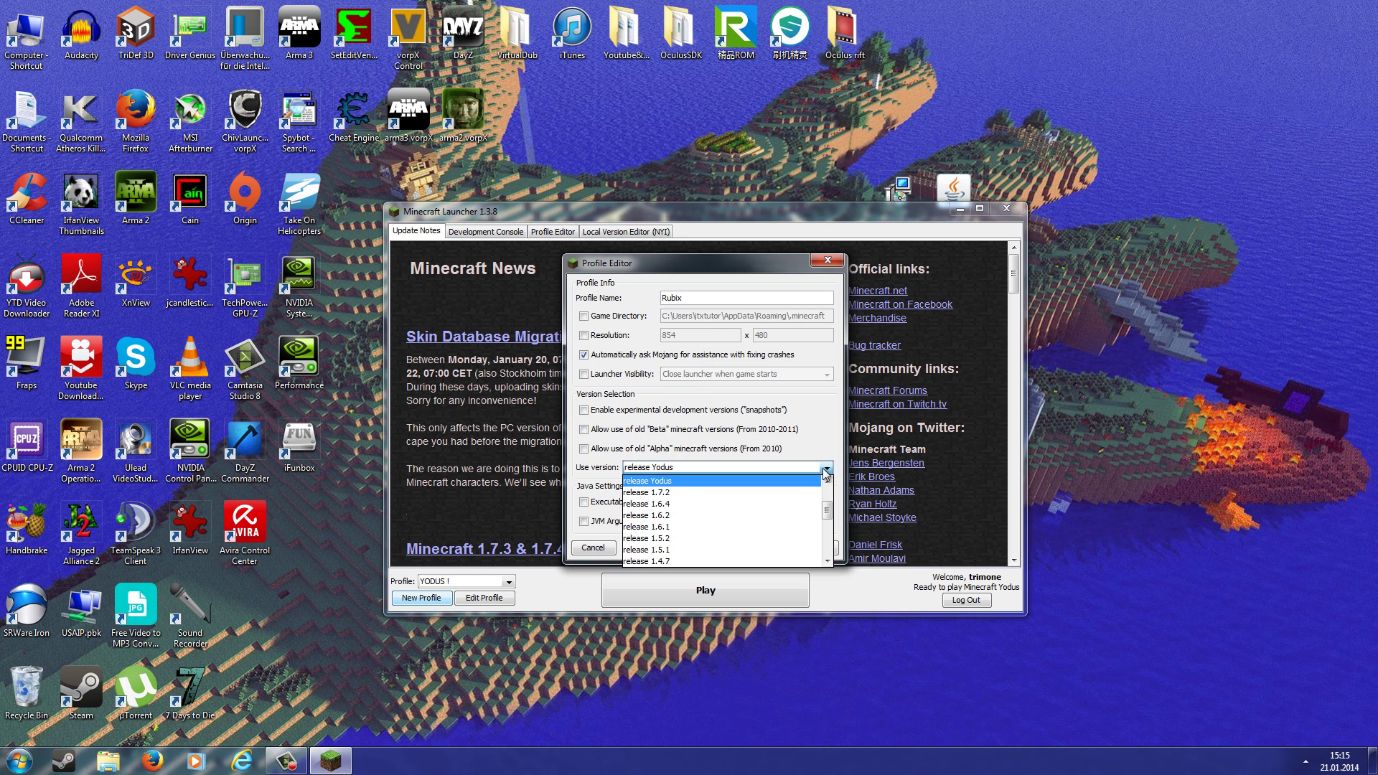
scroll(828, 506, up, 1)
scroll(827, 507, up, 1)
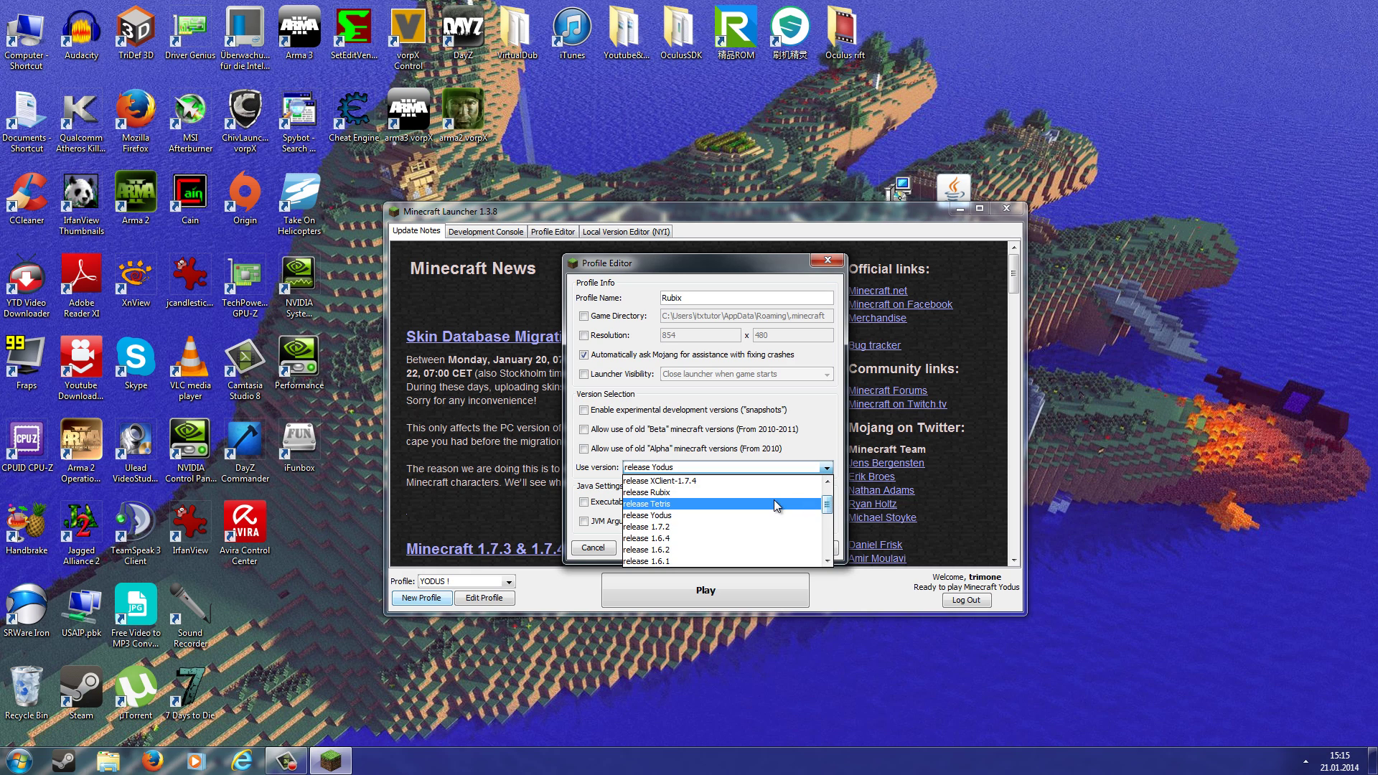
click(686, 492)
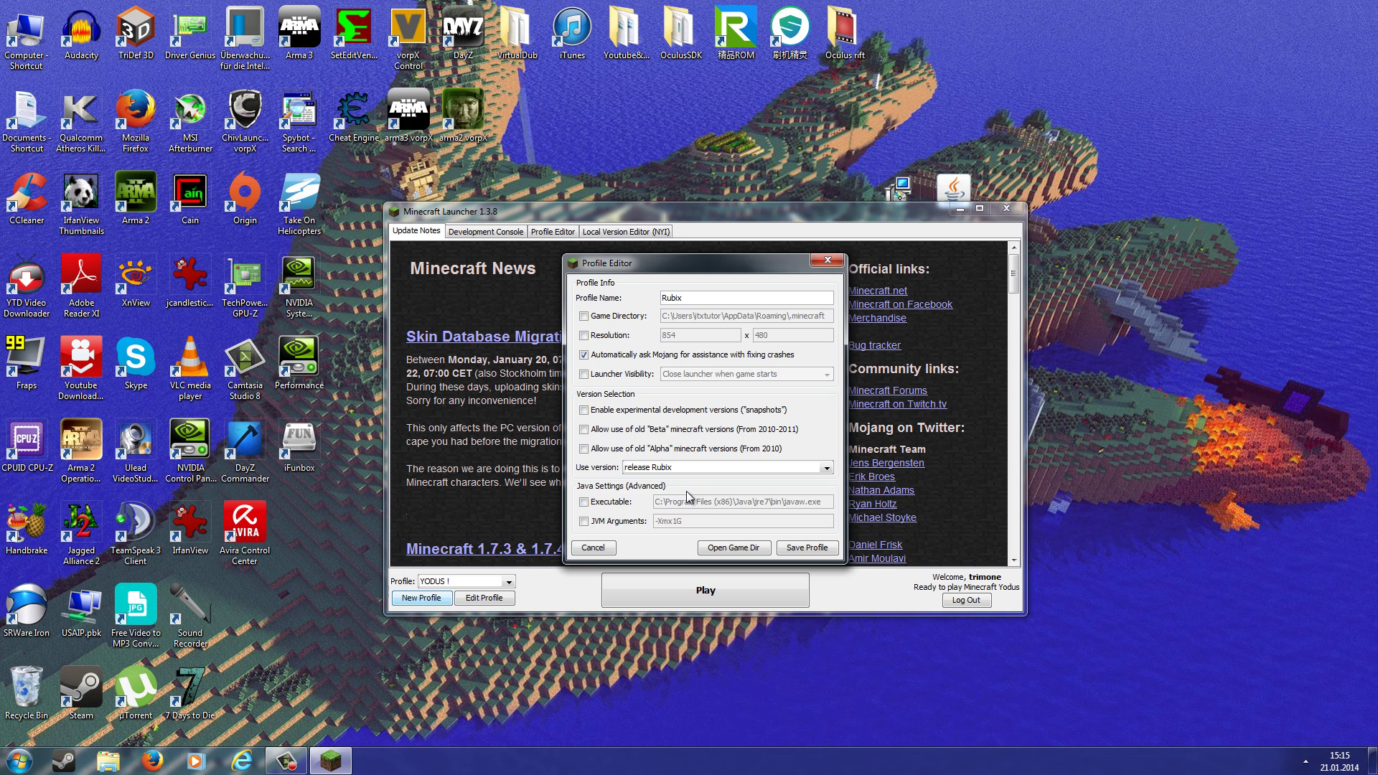
click(801, 549)
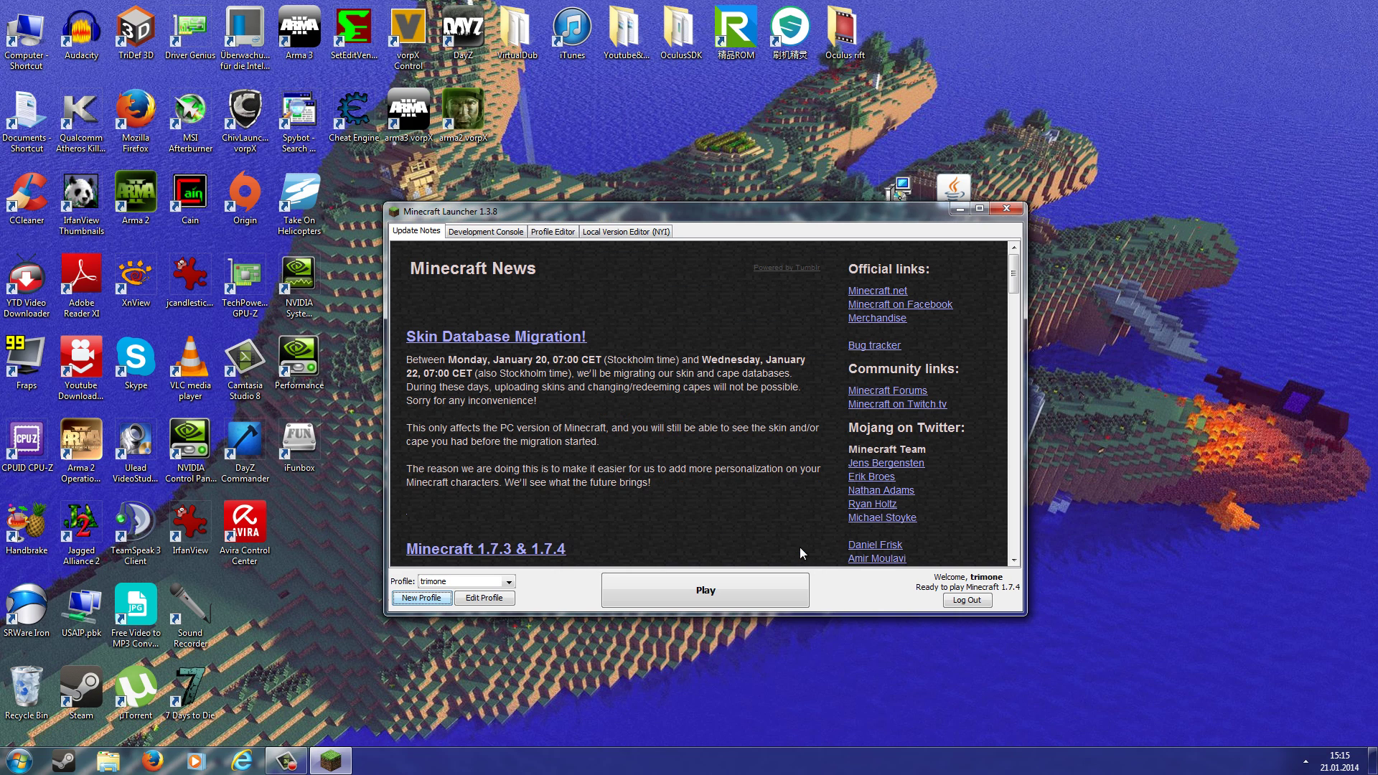
Step: Select Rubix as the active profile in the Minecraft launcher
click(510, 582)
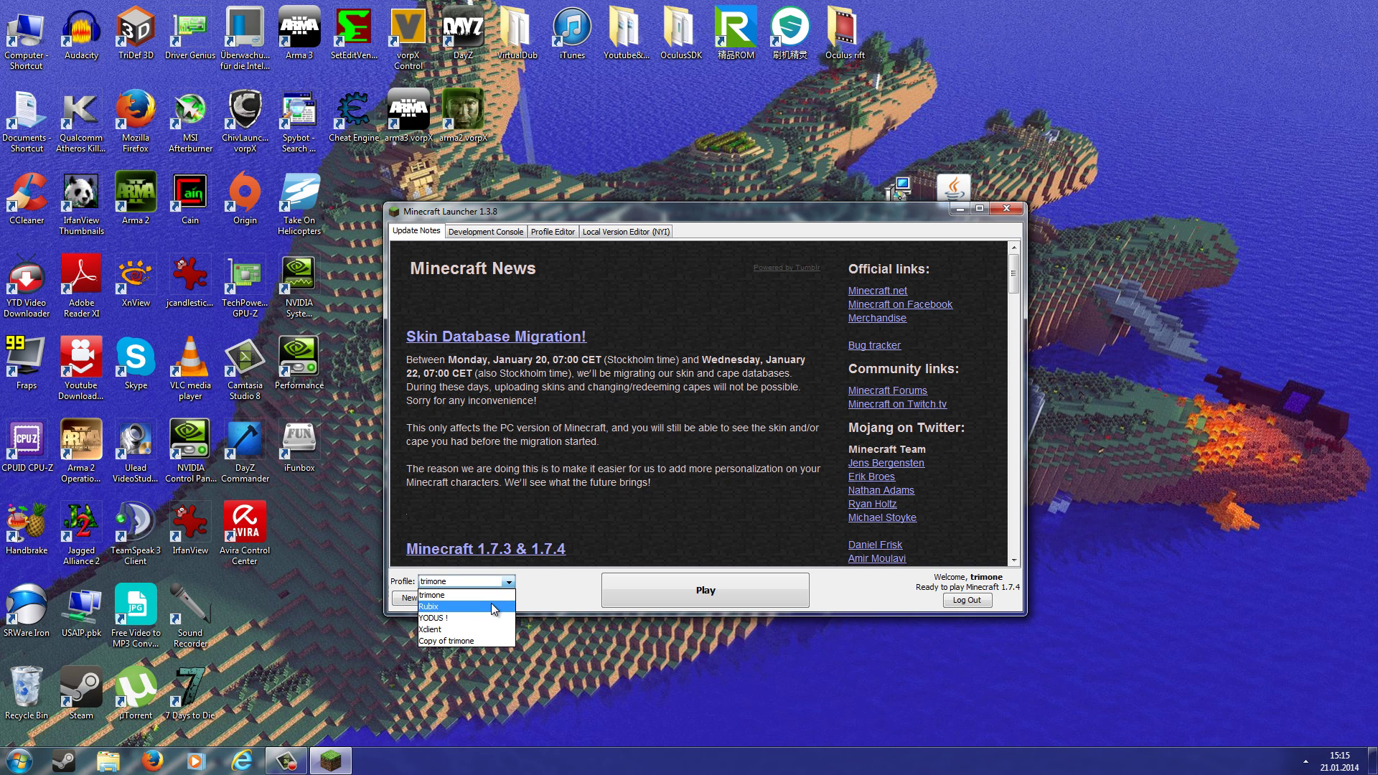
click(492, 609)
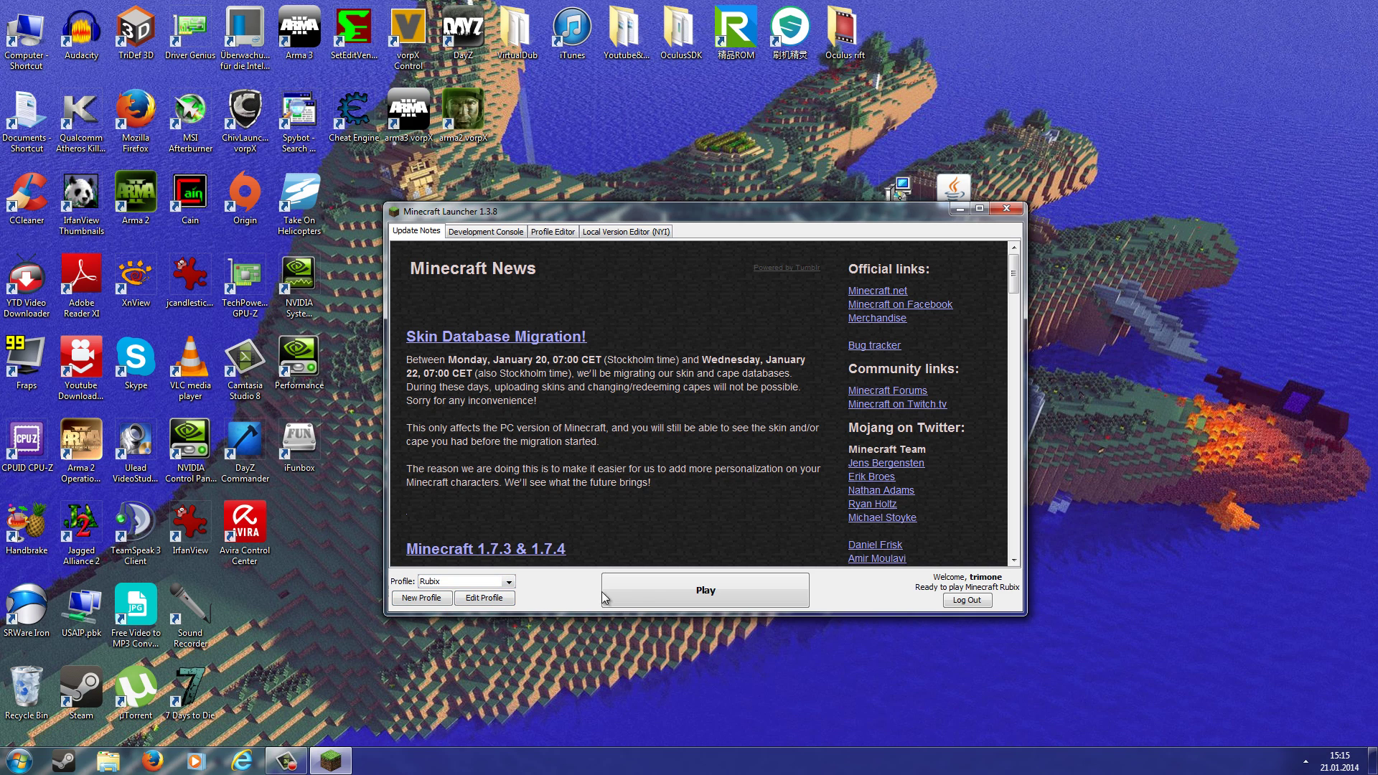
Step: Start the game with the Rubix profile as a test and close the game window
click(714, 587)
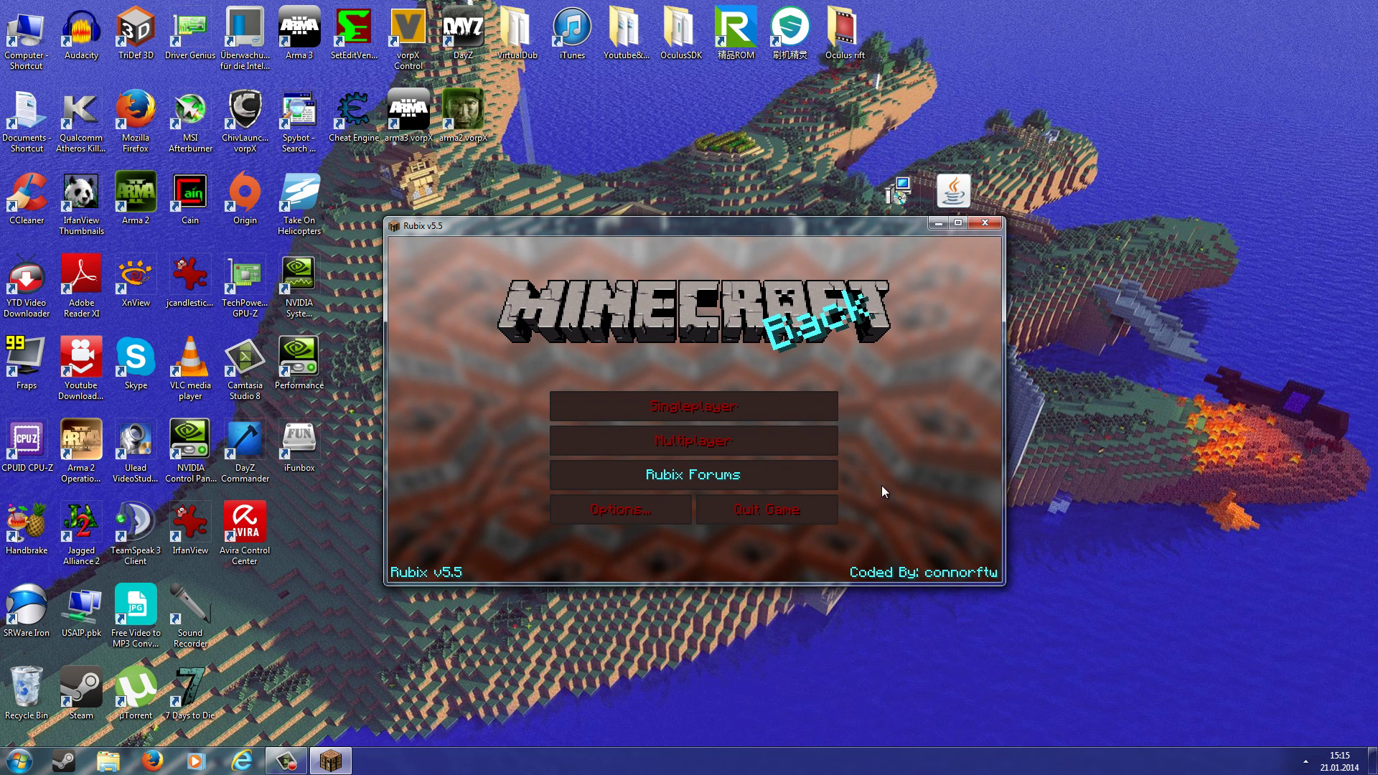
click(992, 224)
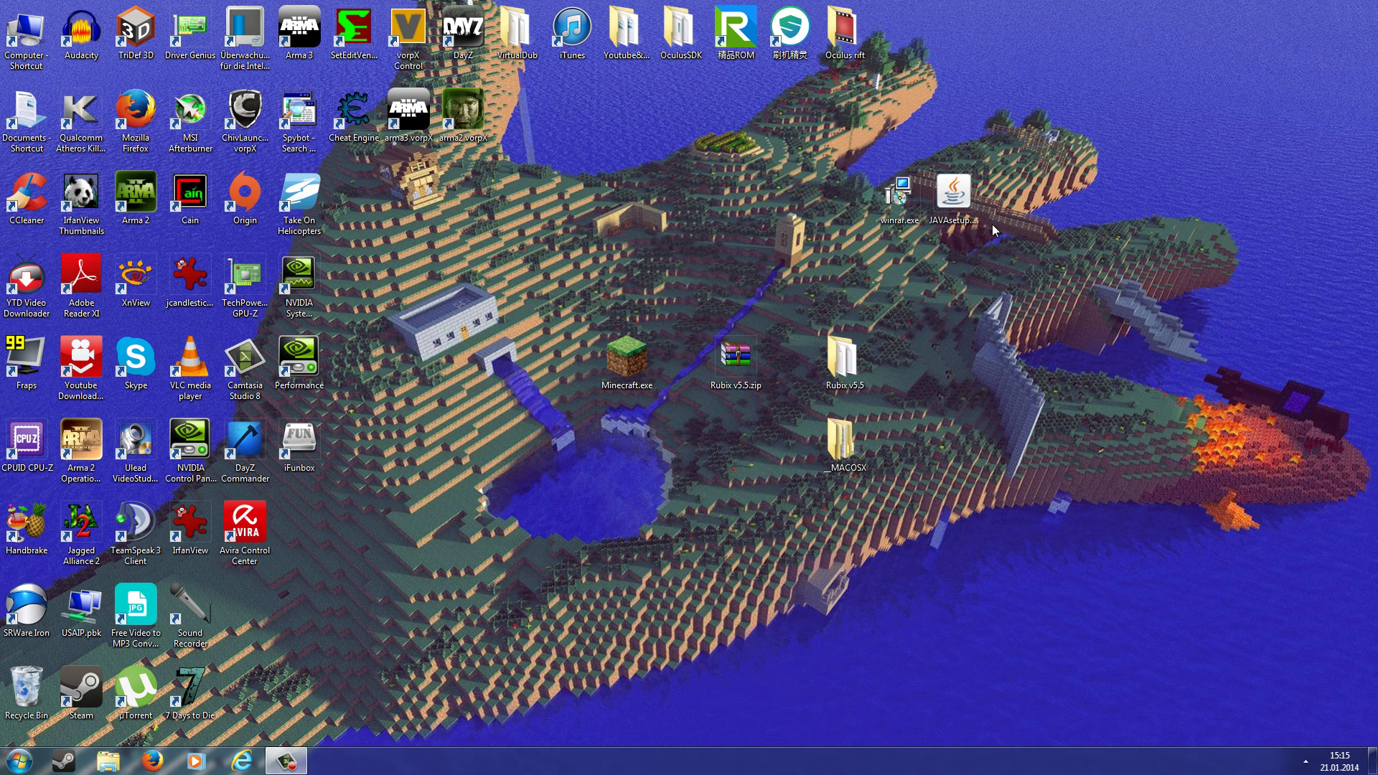
Step: Relaunch Minecraft.exe from the desktop and allow it to run
click(637, 348)
double_click(640, 353)
click(722, 394)
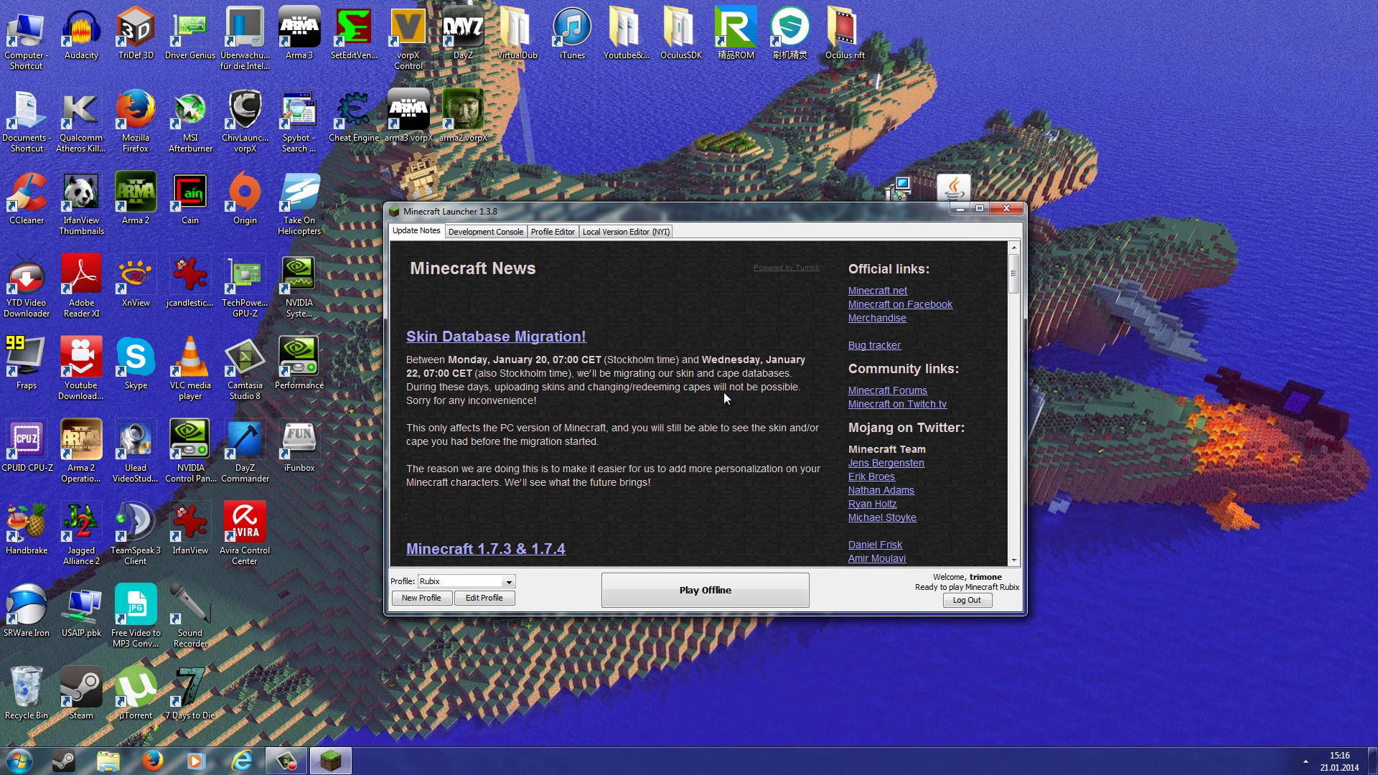
Step: Try enabling experimental development versions for the Rubix profile with version release Rubix, and close the profile editor without saving
click(479, 602)
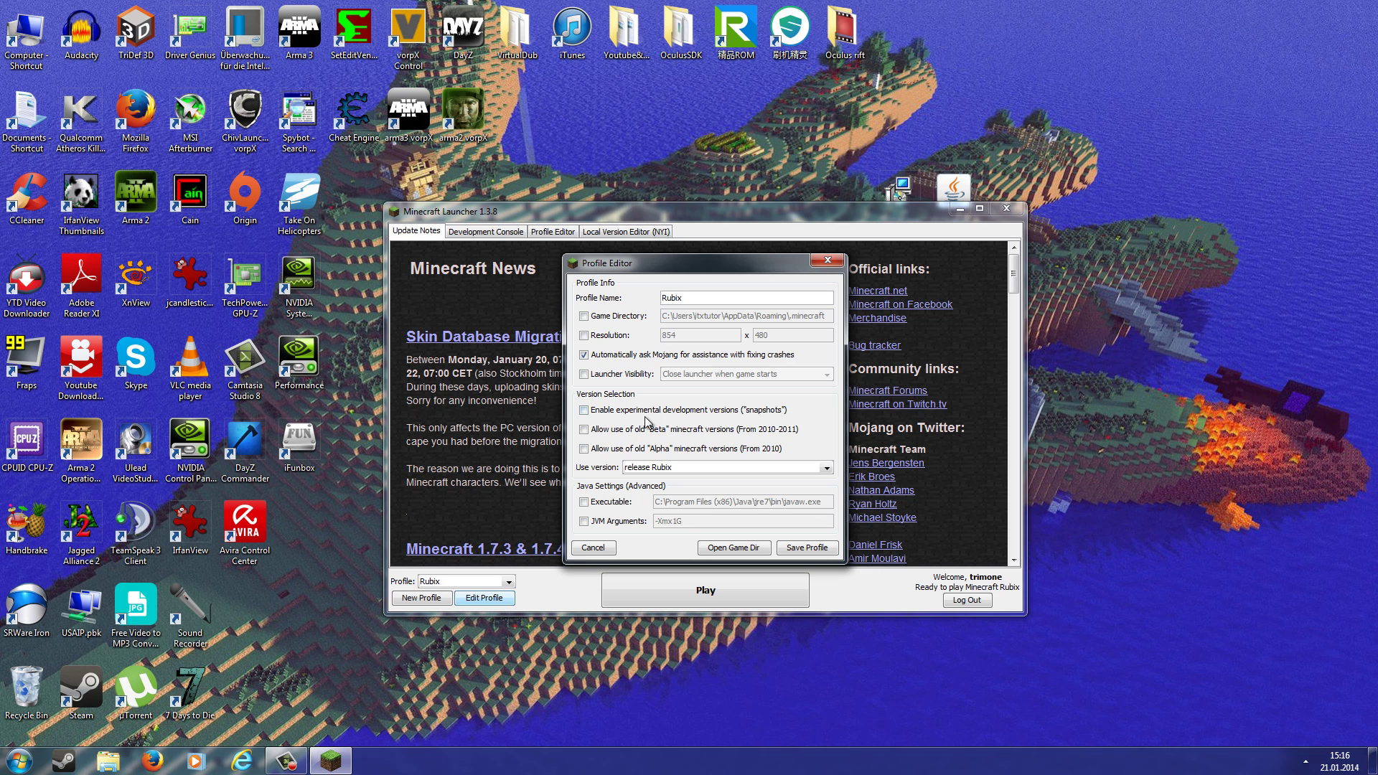
click(585, 412)
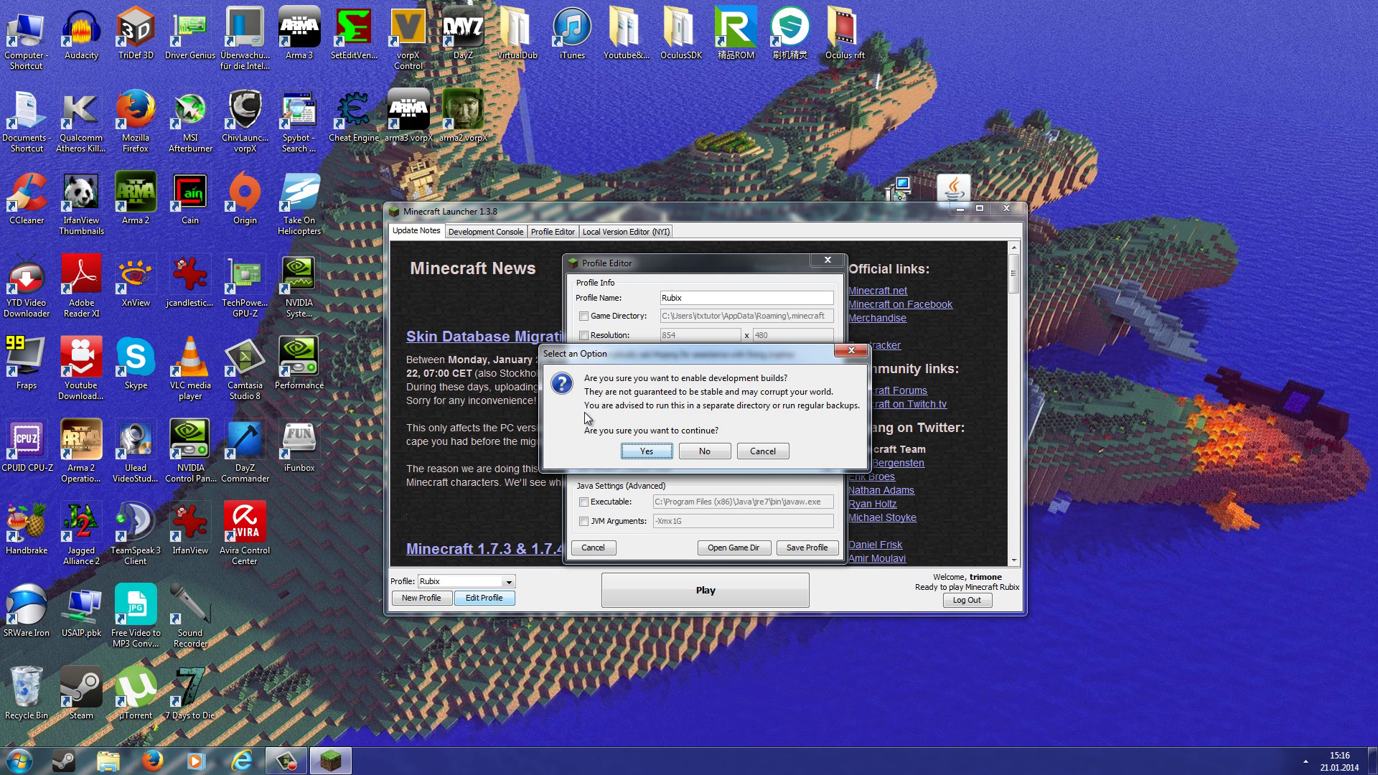
click(636, 453)
click(668, 466)
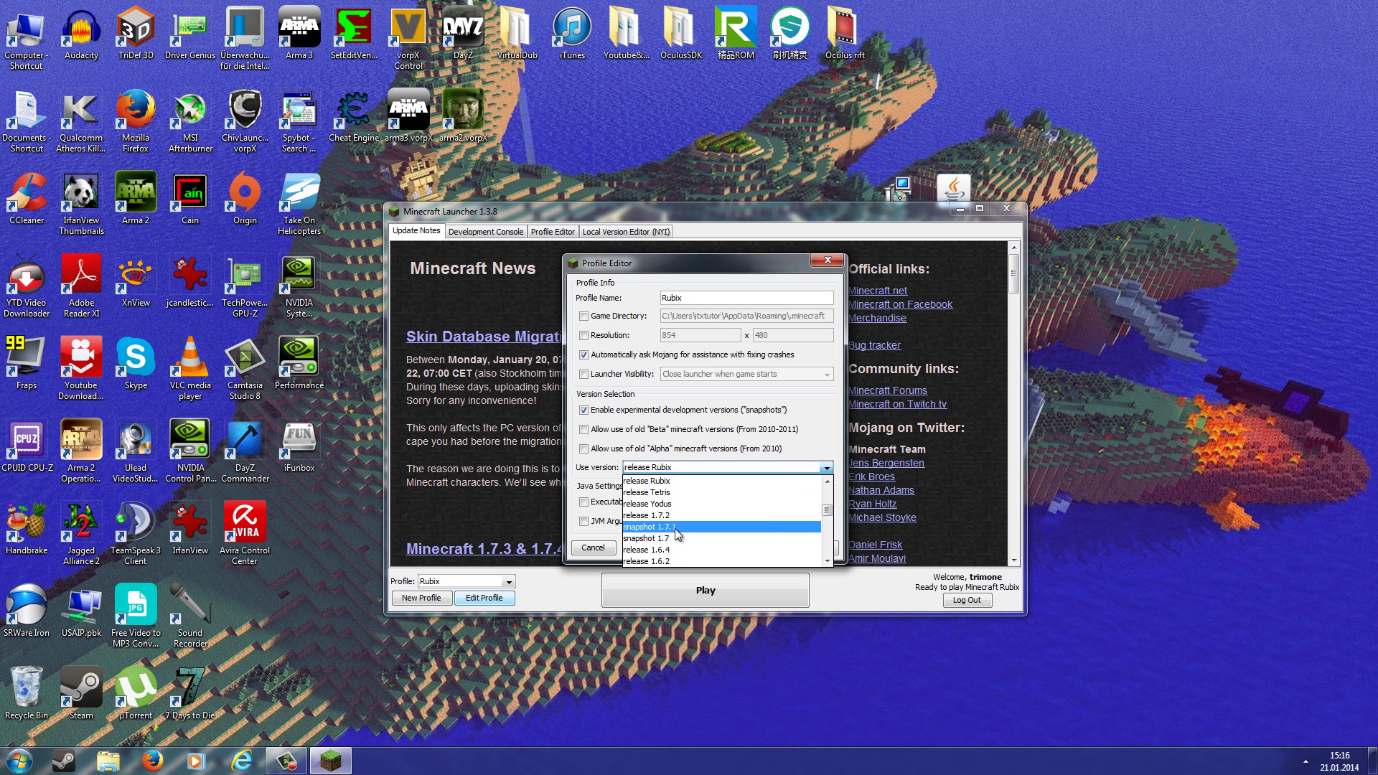
click(705, 480)
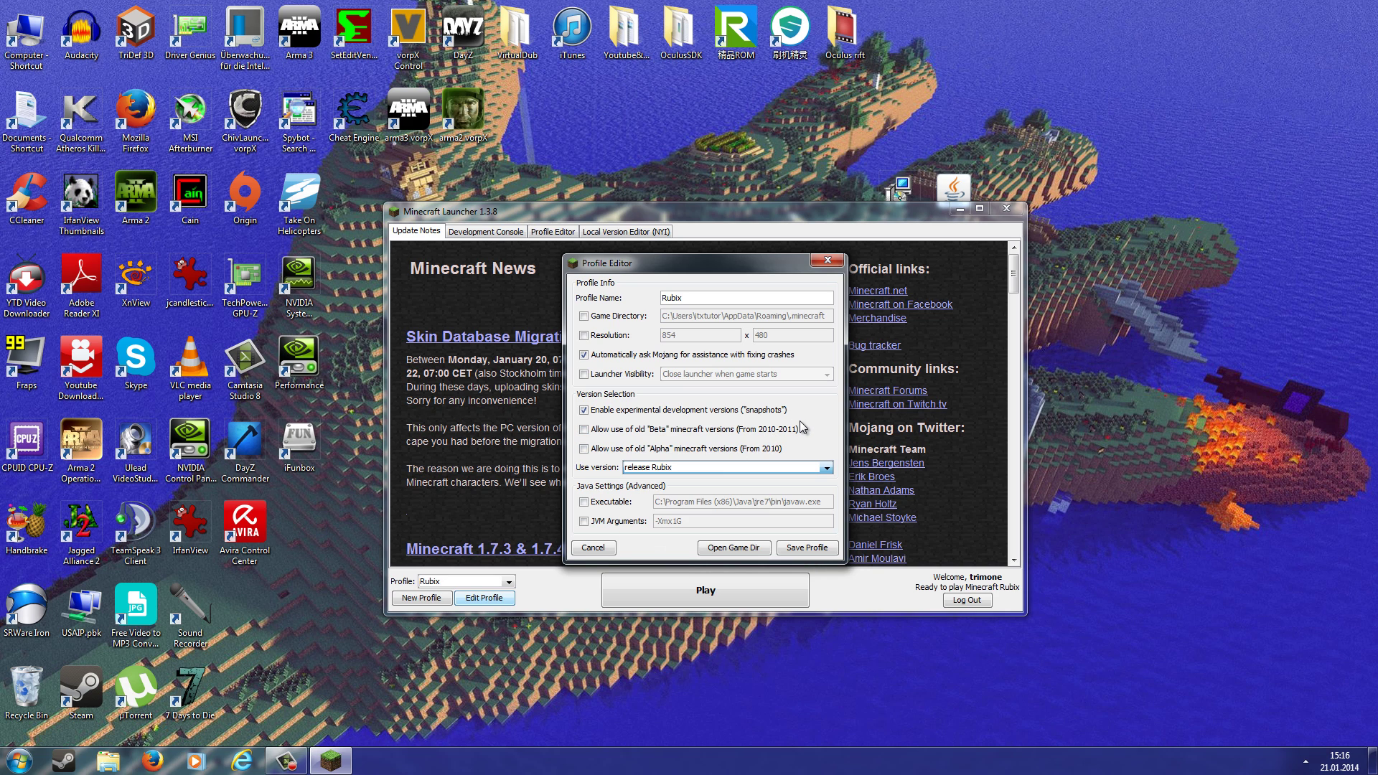
click(832, 260)
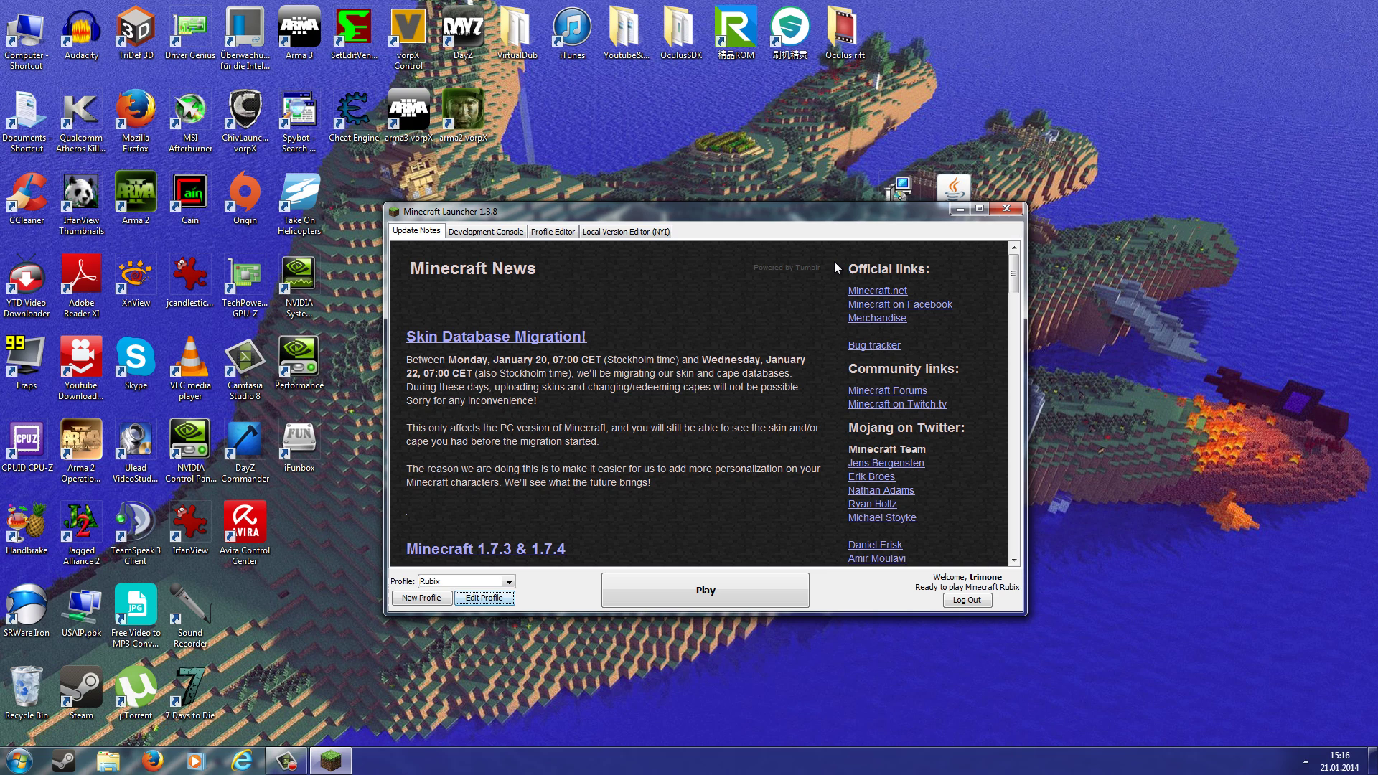
Step: Check the Rubix entry in the launcher's list of local versions and close the launcher
click(651, 233)
click(510, 277)
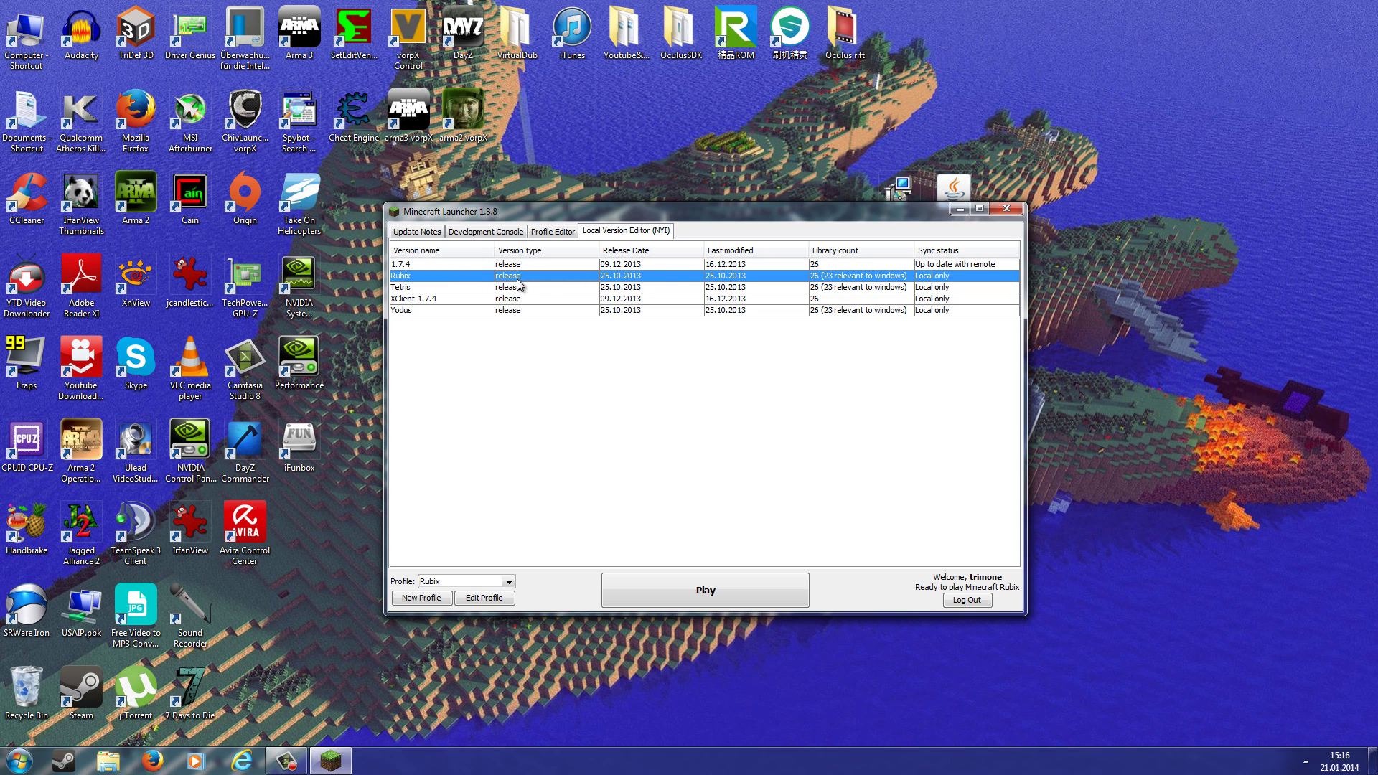
click(1006, 210)
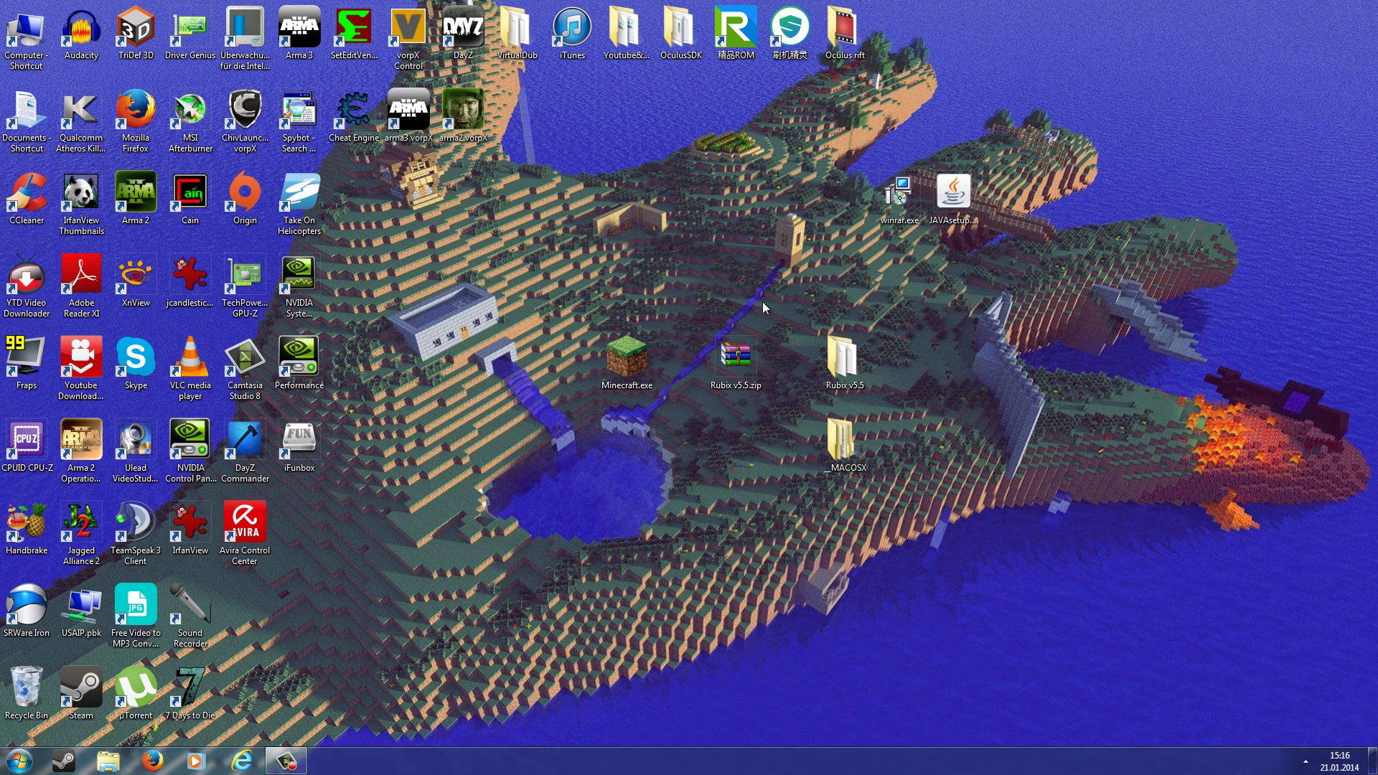
Step: Open the %appdata% folder and place a shortcut to the .minecraft folder on the desktop
click(20, 759)
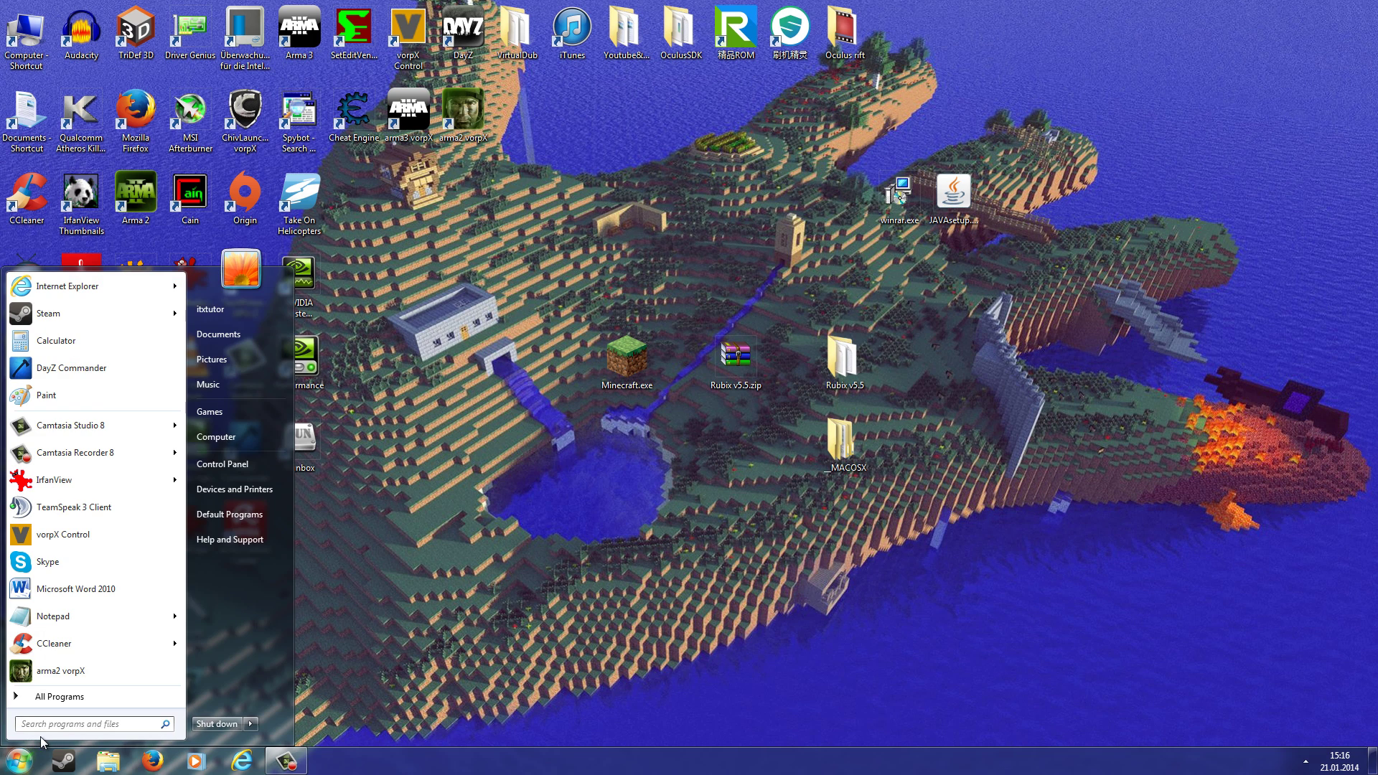
text(%appdata)
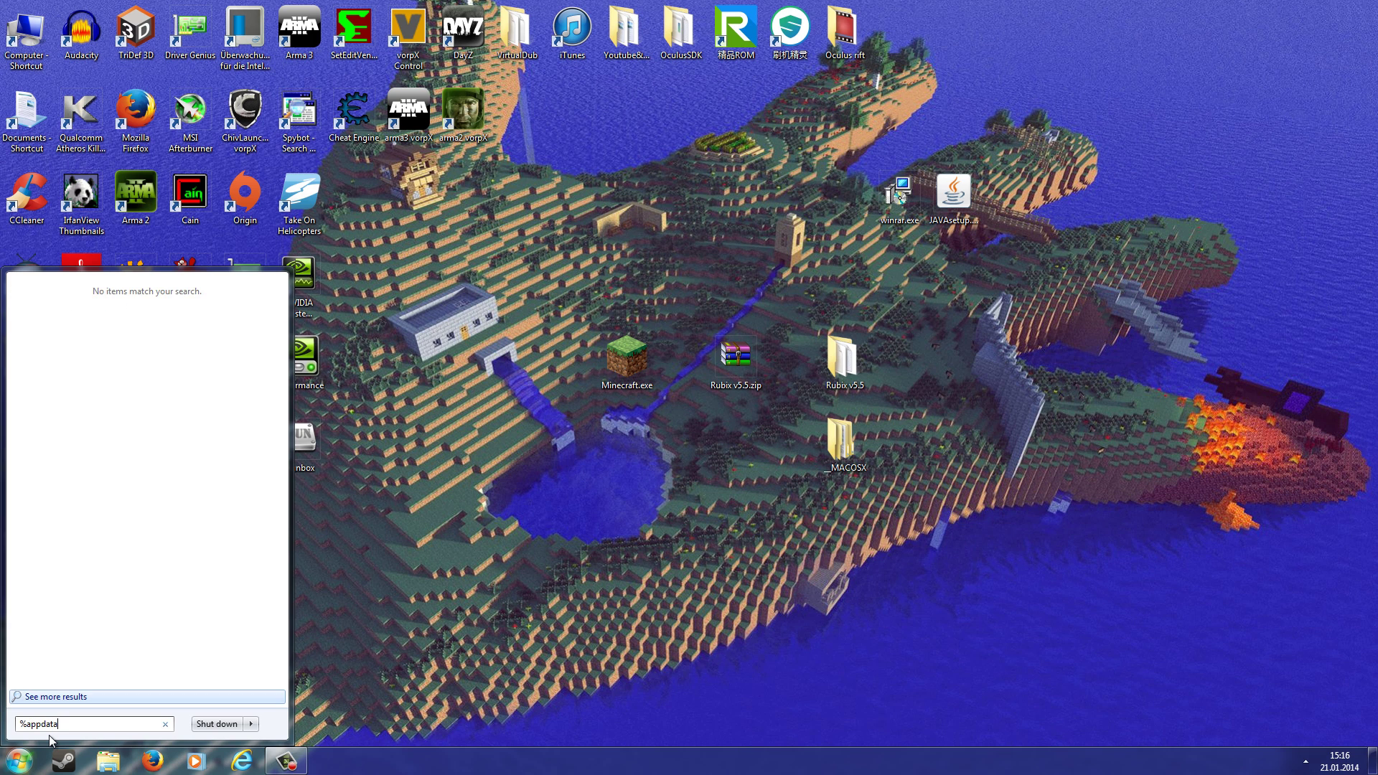
text(%)
key(Return)
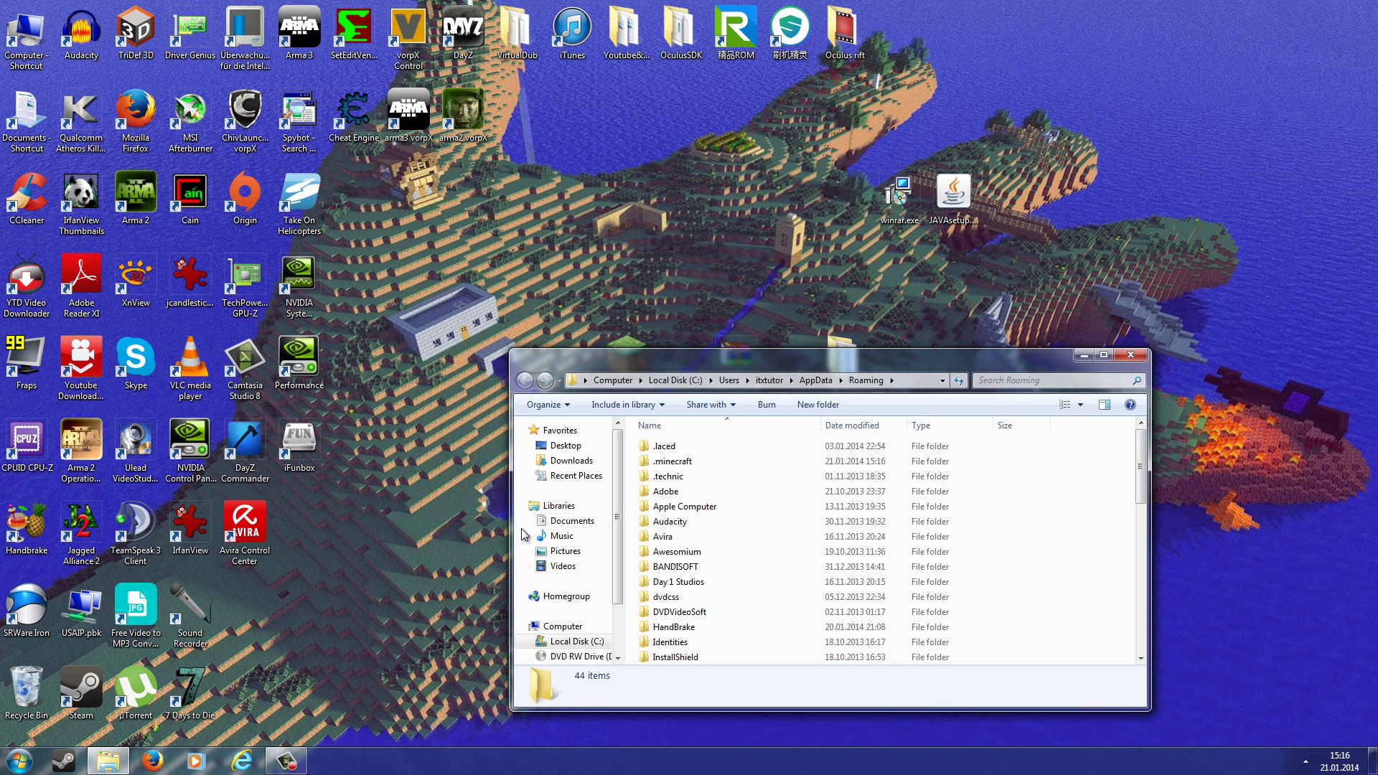
right_click(660, 462)
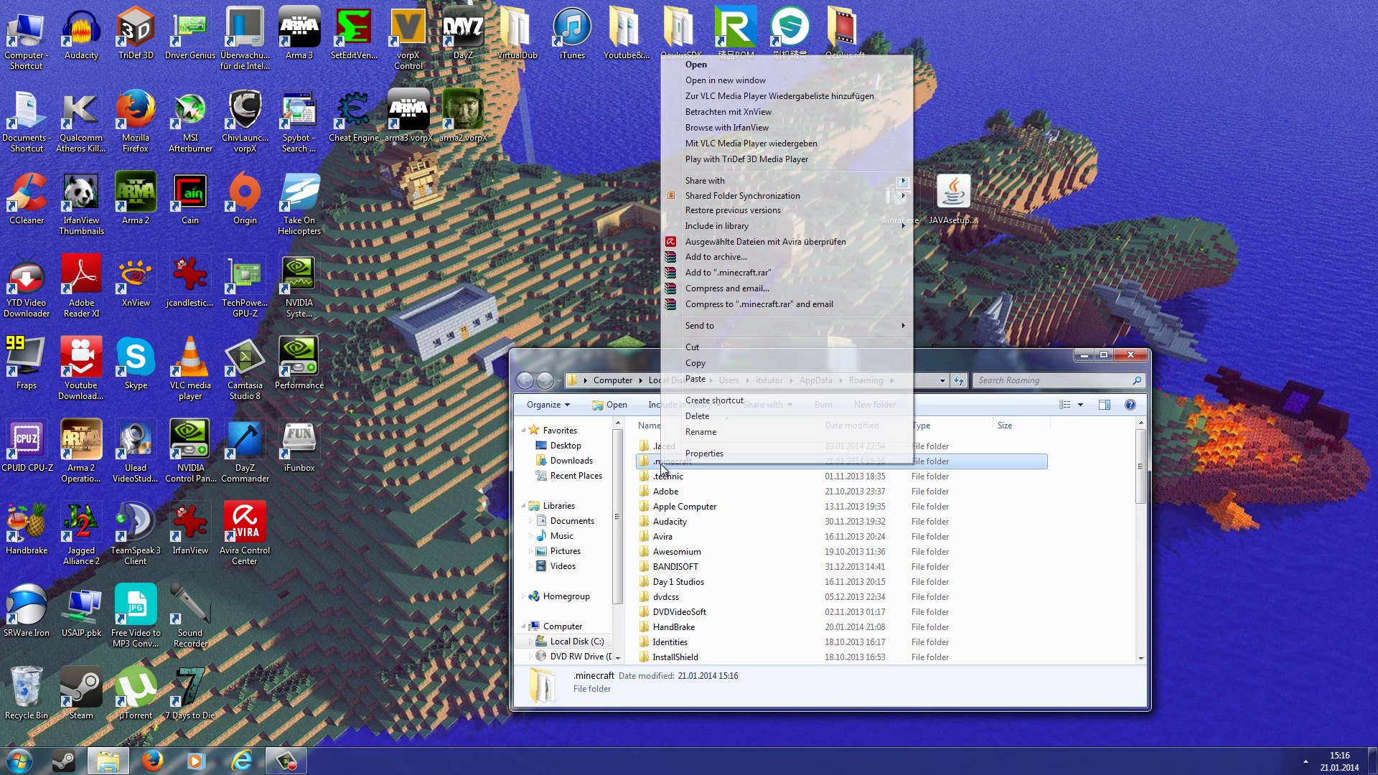
click(715, 402)
drag(700, 657, 928, 46)
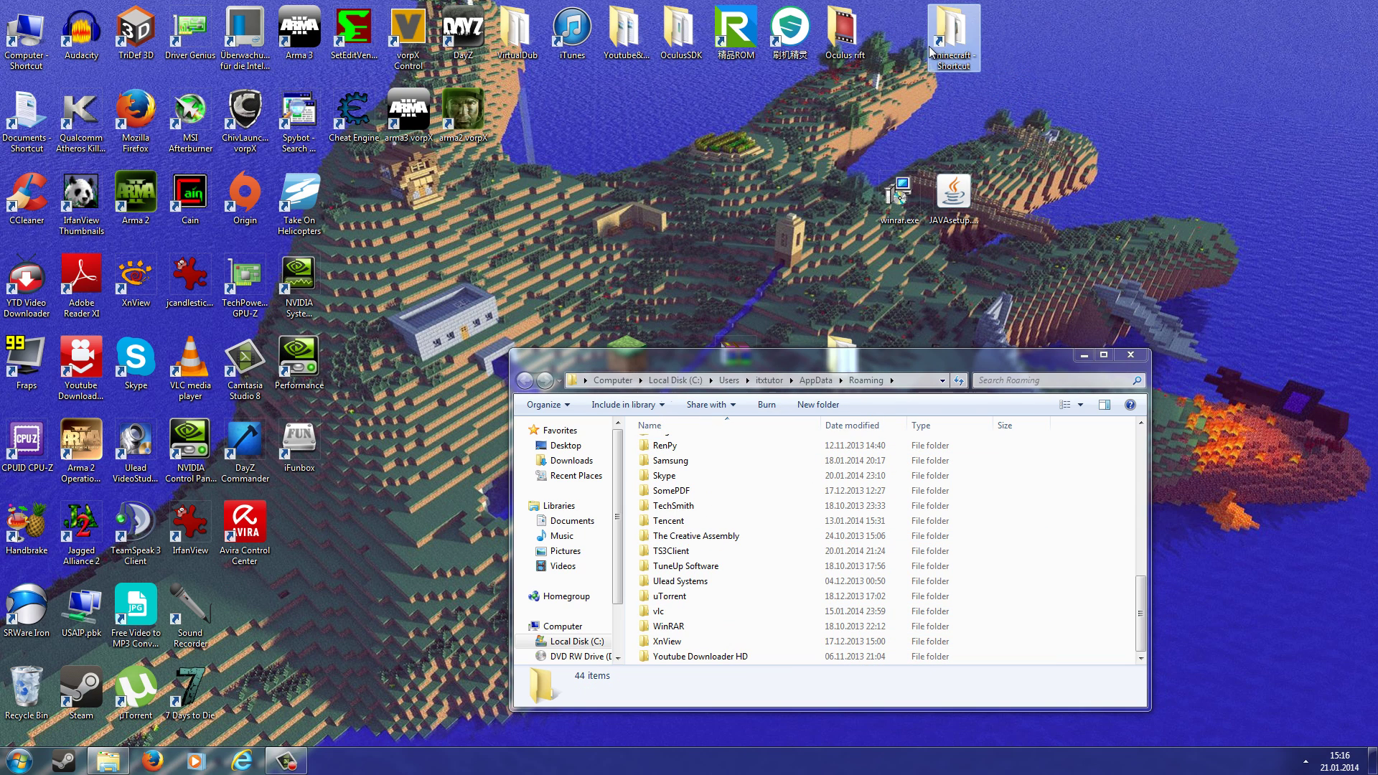
Step: Open the .minecraft folder and enlarge its window to show all of its contents
click(678, 479)
key(Home)
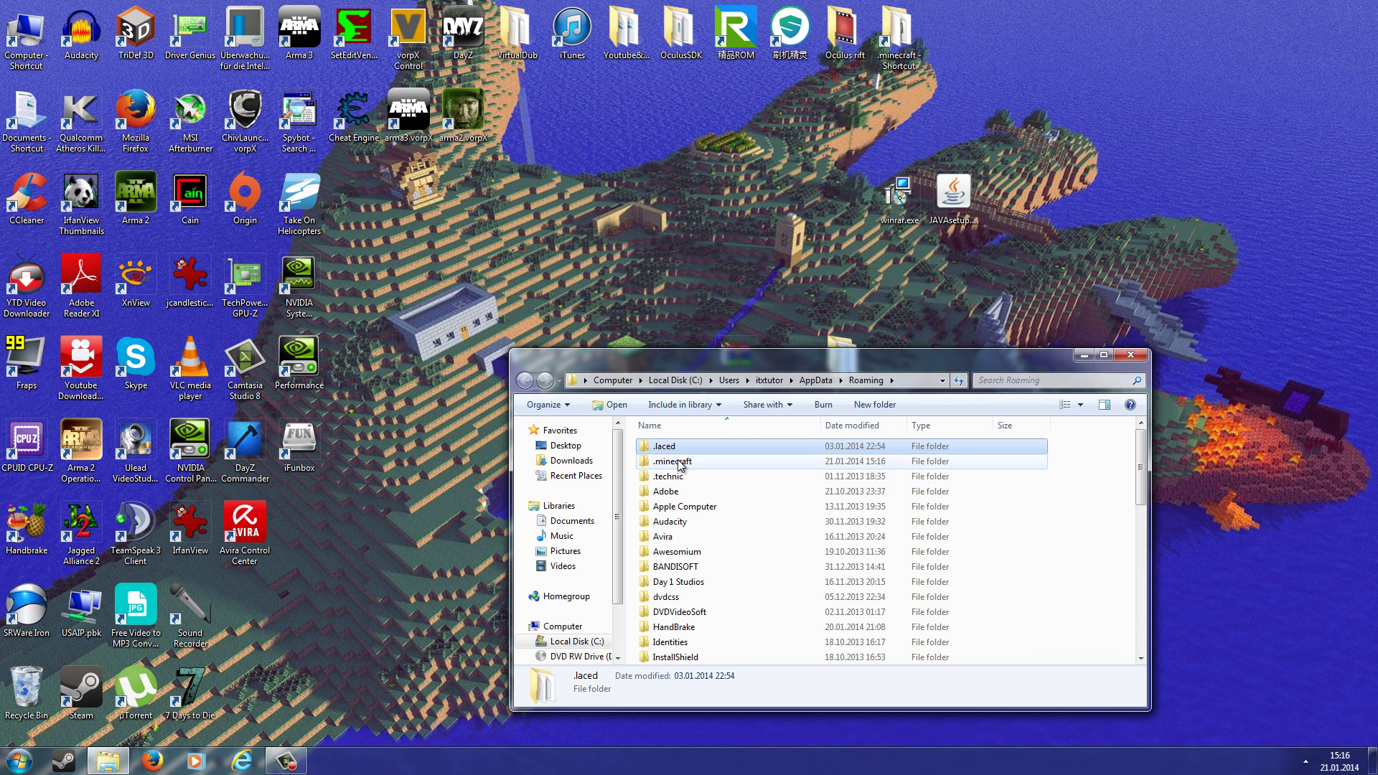
double_click(679, 465)
drag(726, 359, 557, 218)
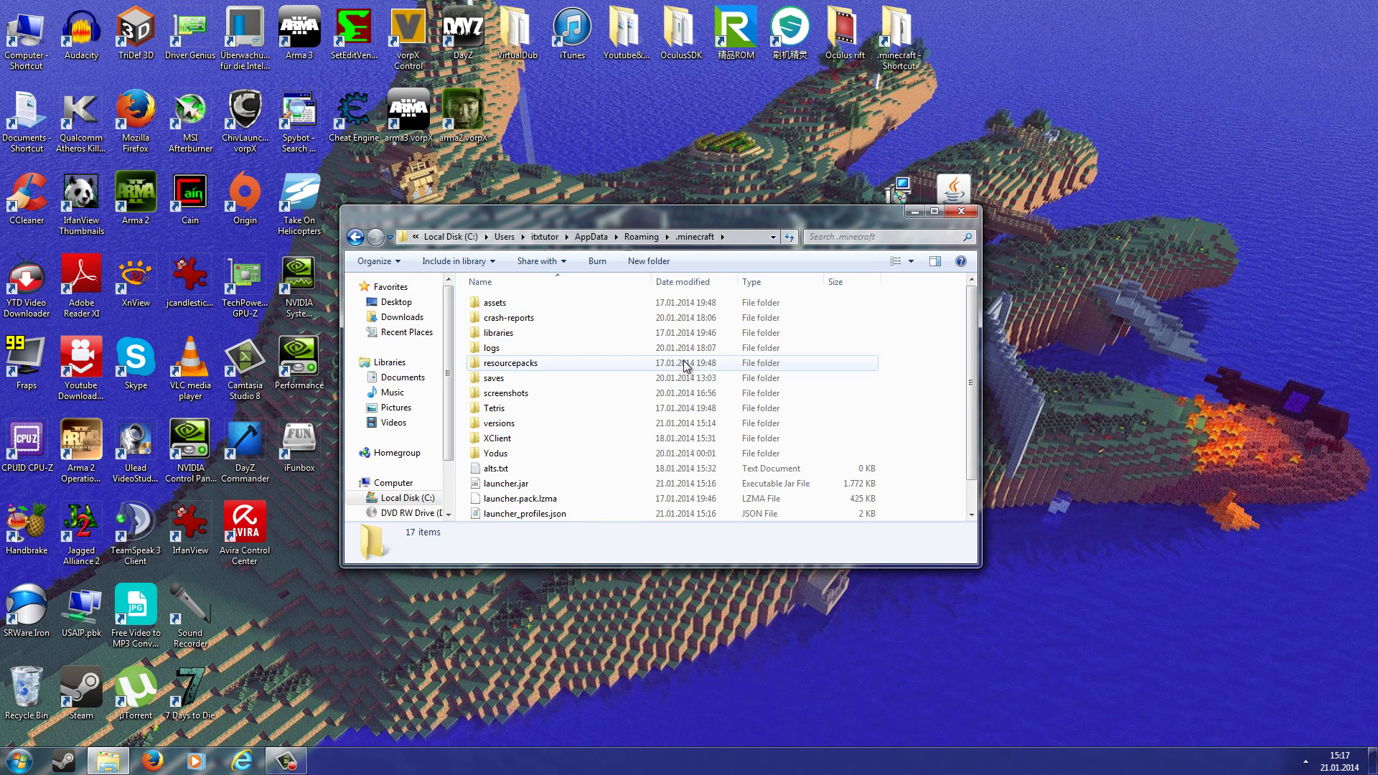
drag(685, 567, 664, 710)
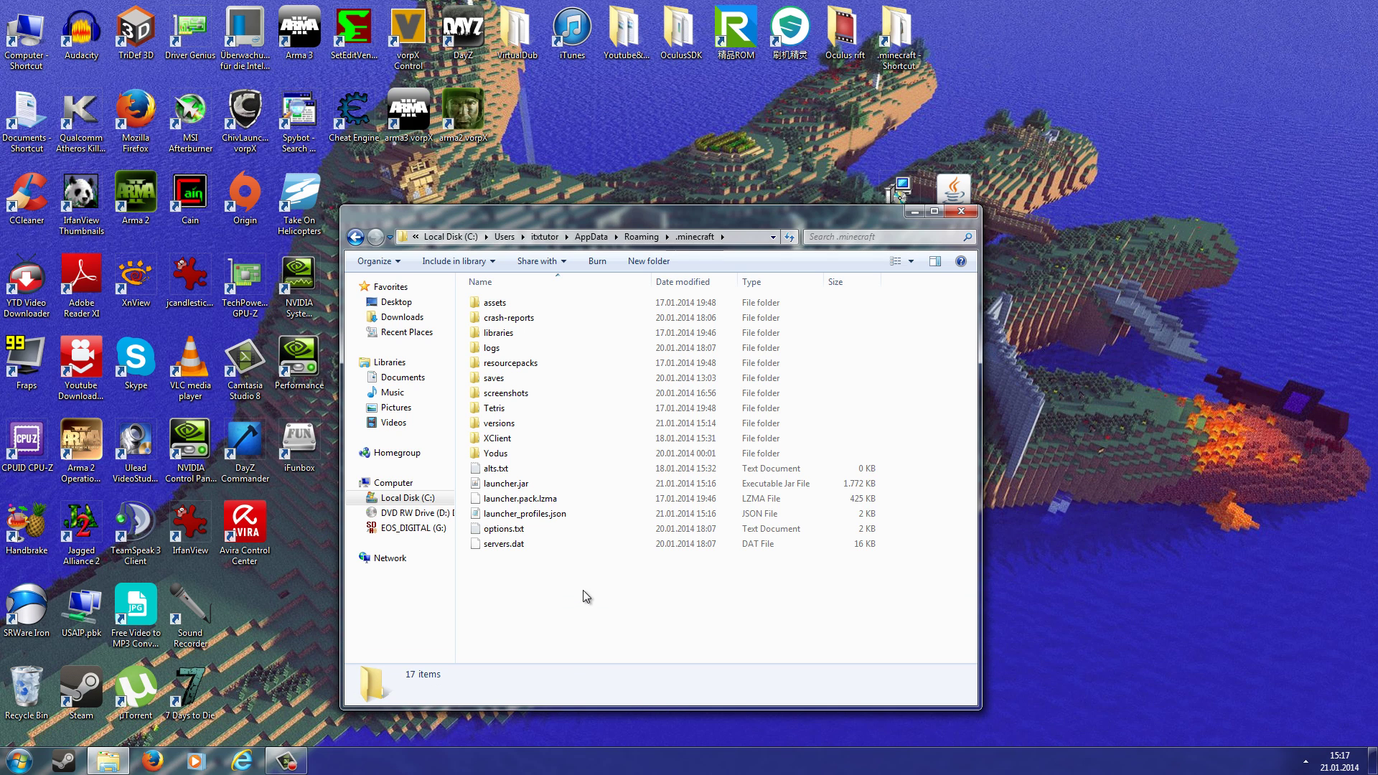
Step: Create a folder named Backup on the desktop and move all contents of the .minecraft folder into it
drag(583, 590, 456, 292)
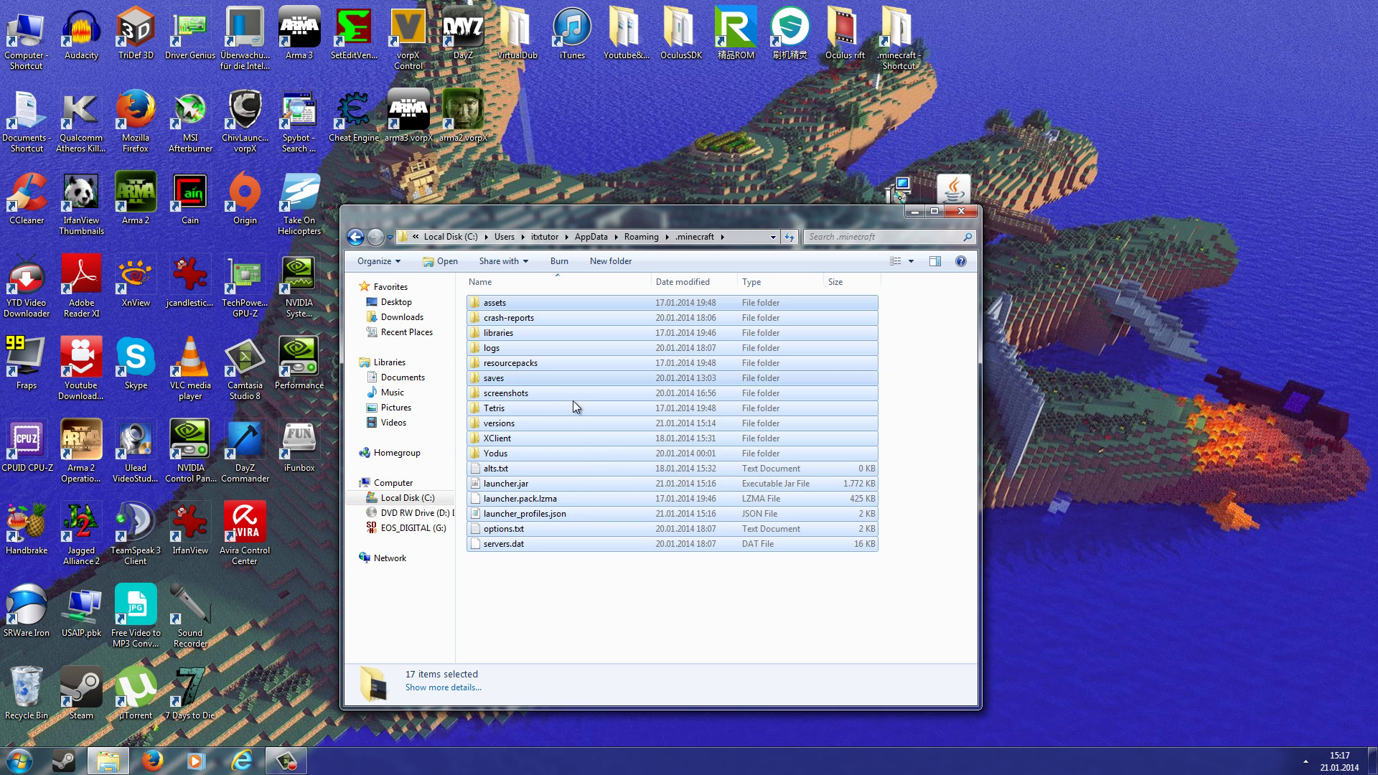
right_click(1134, 191)
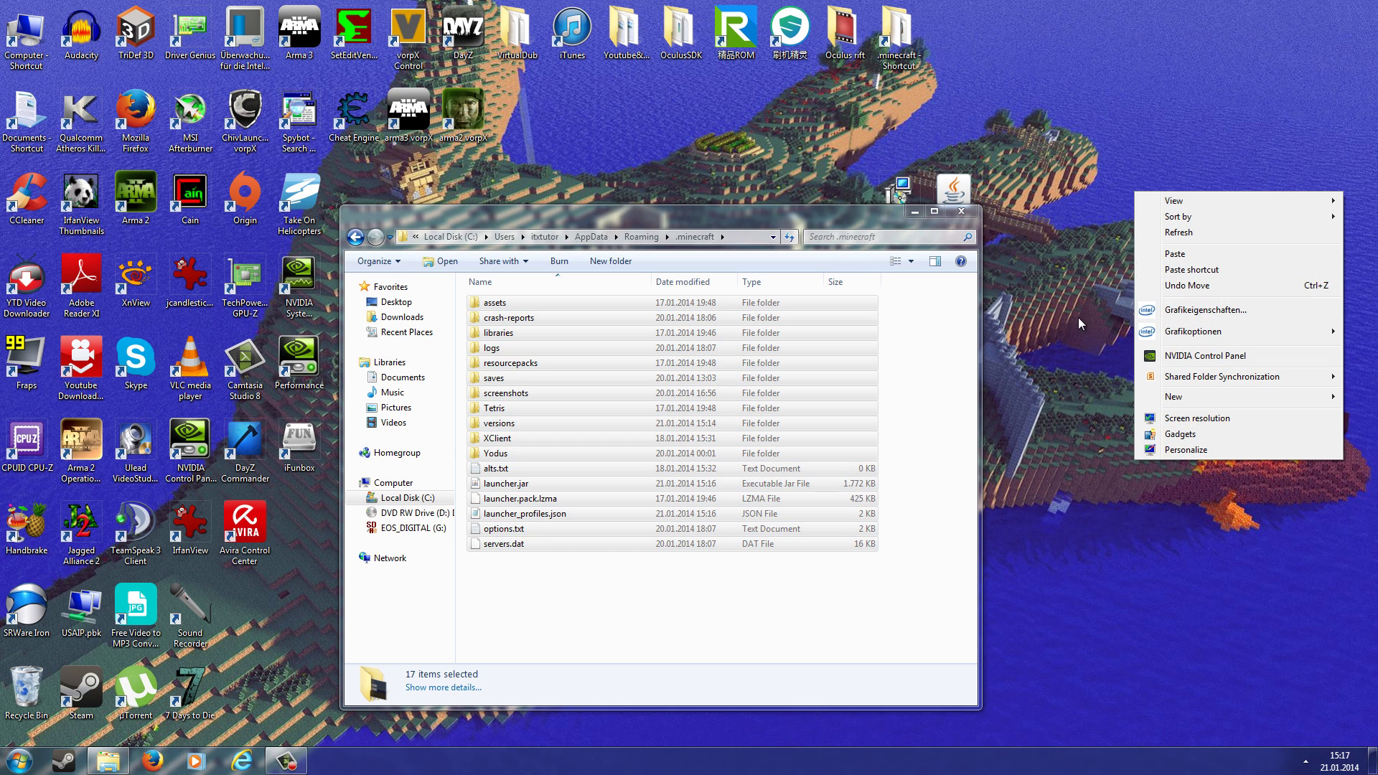
mouse_move(1166, 399)
click(1098, 400)
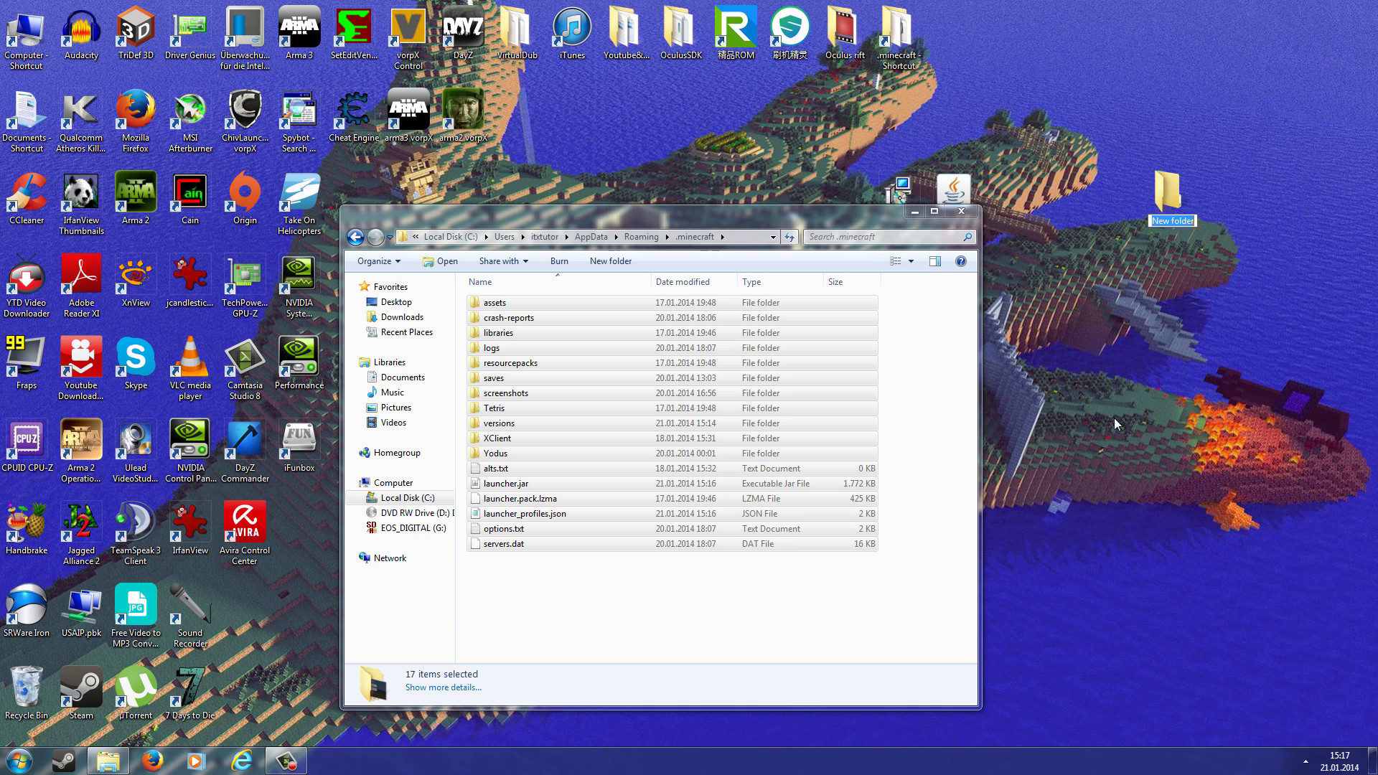
text(Backup)
key(Return)
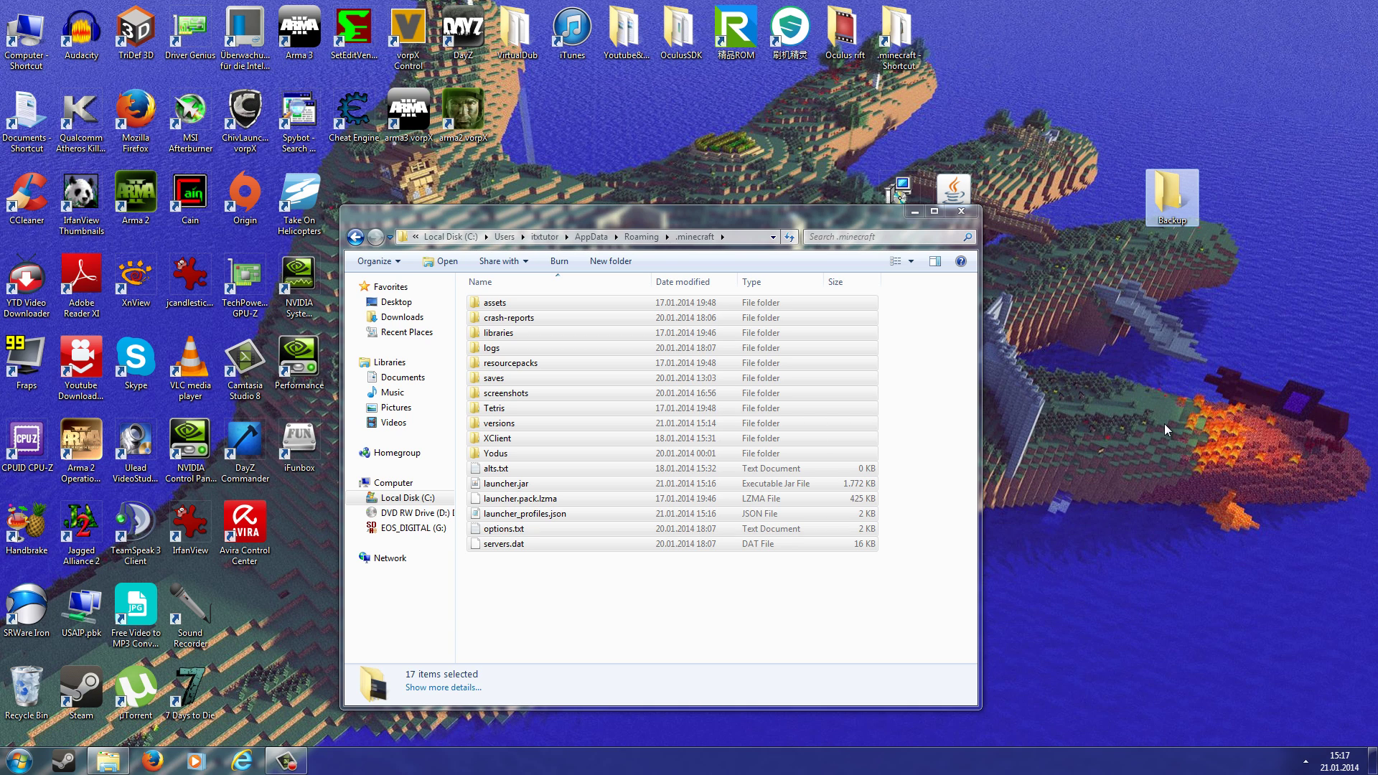
drag(705, 615, 1175, 210)
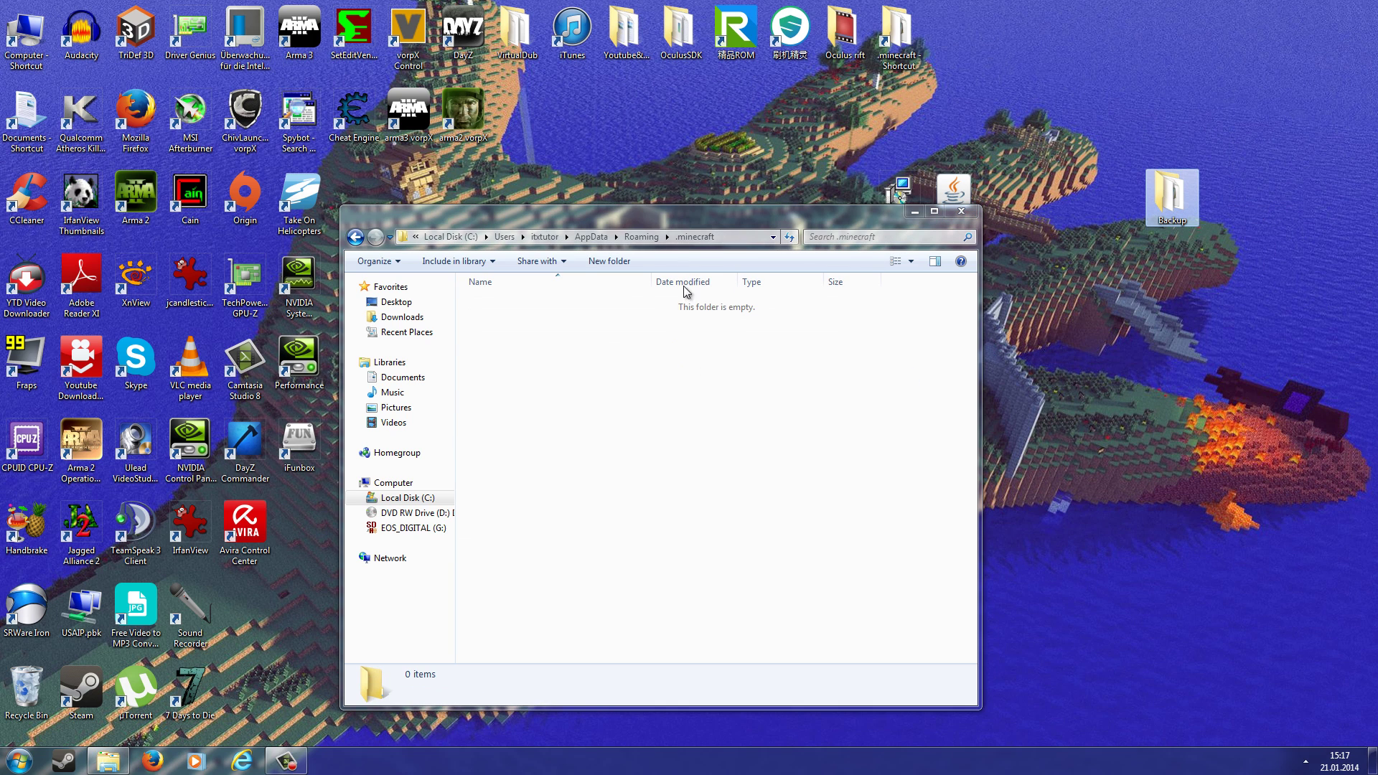
Step: Delete the emptied .minecraft folder from Roaming and close the folder window
key(BackSpace)
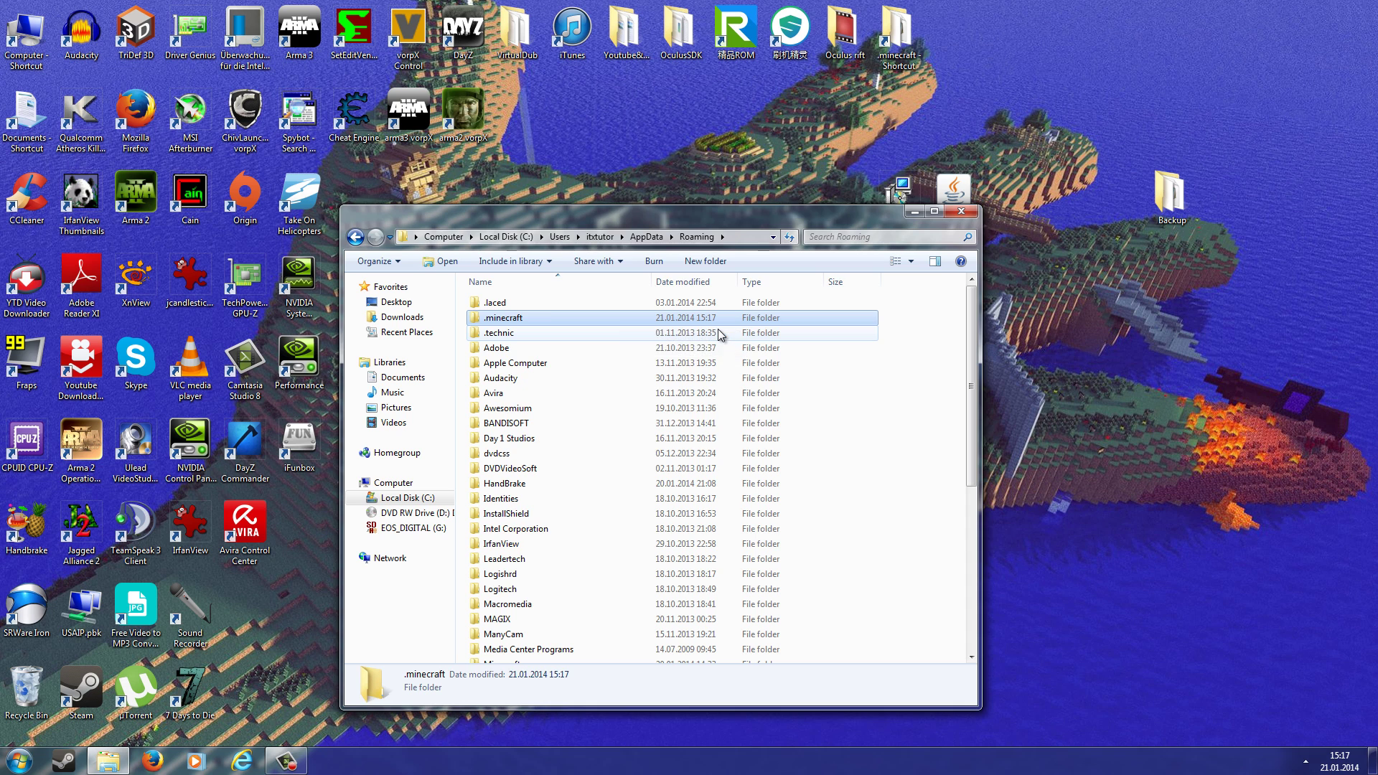
key(Delete)
key(Return)
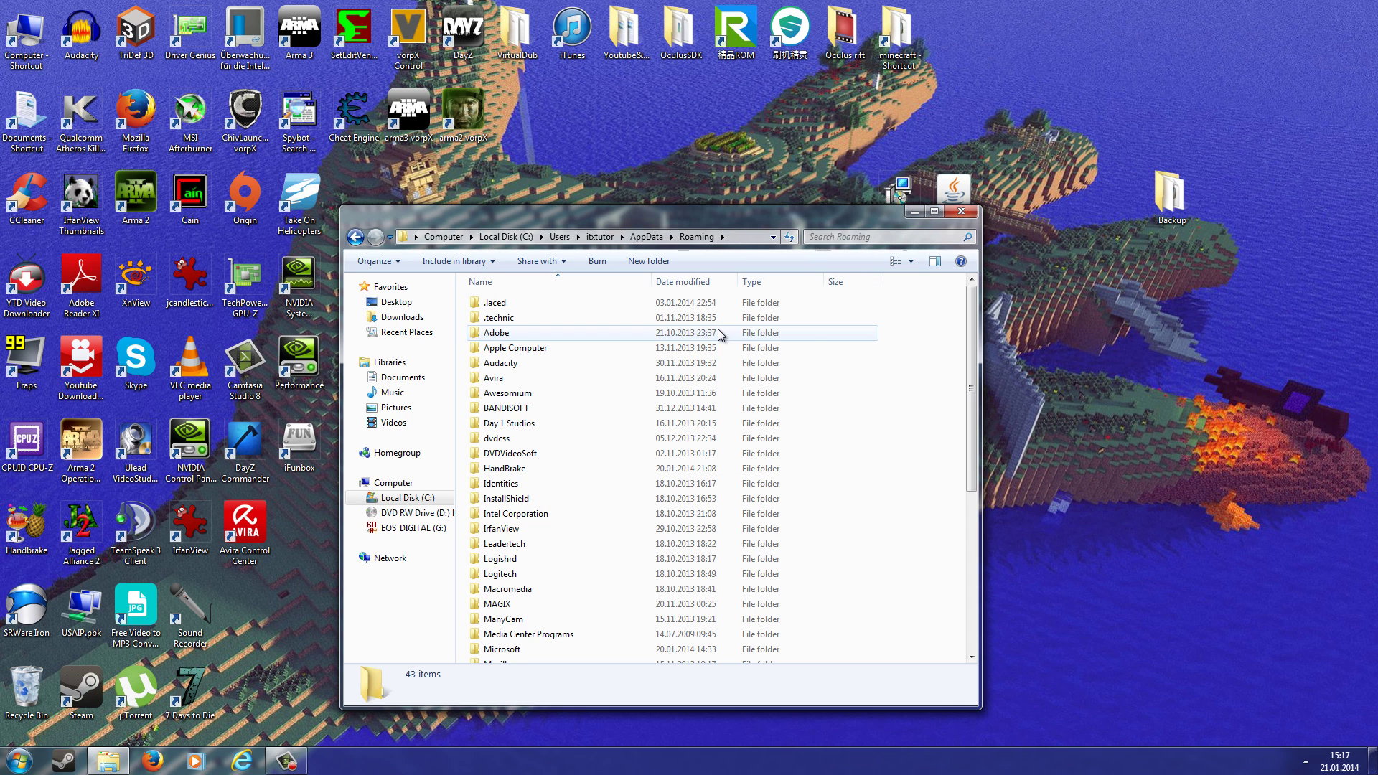
click(963, 213)
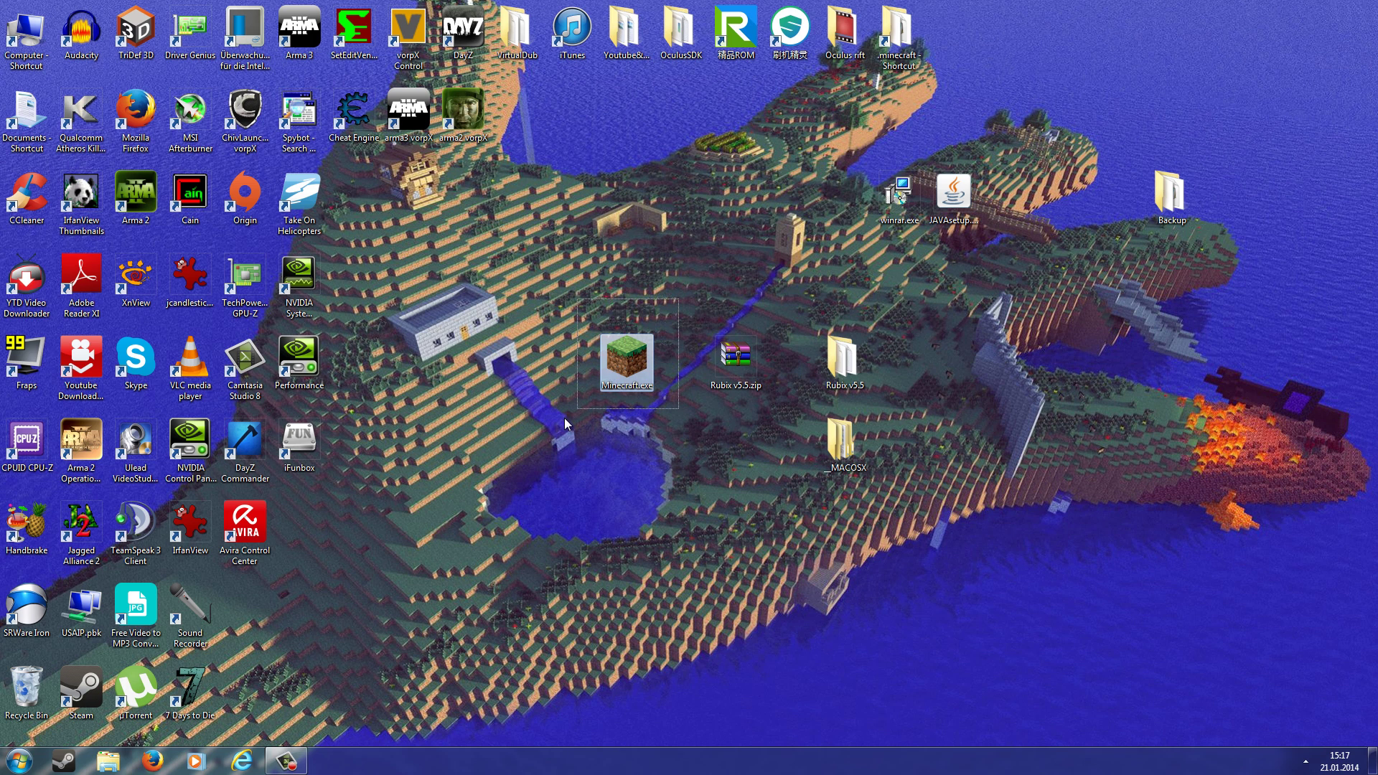
Step: Launch Minecraft.exe, log in to the account, and run Minecraft 1.7.4 once before closing the game
double_click(626, 376)
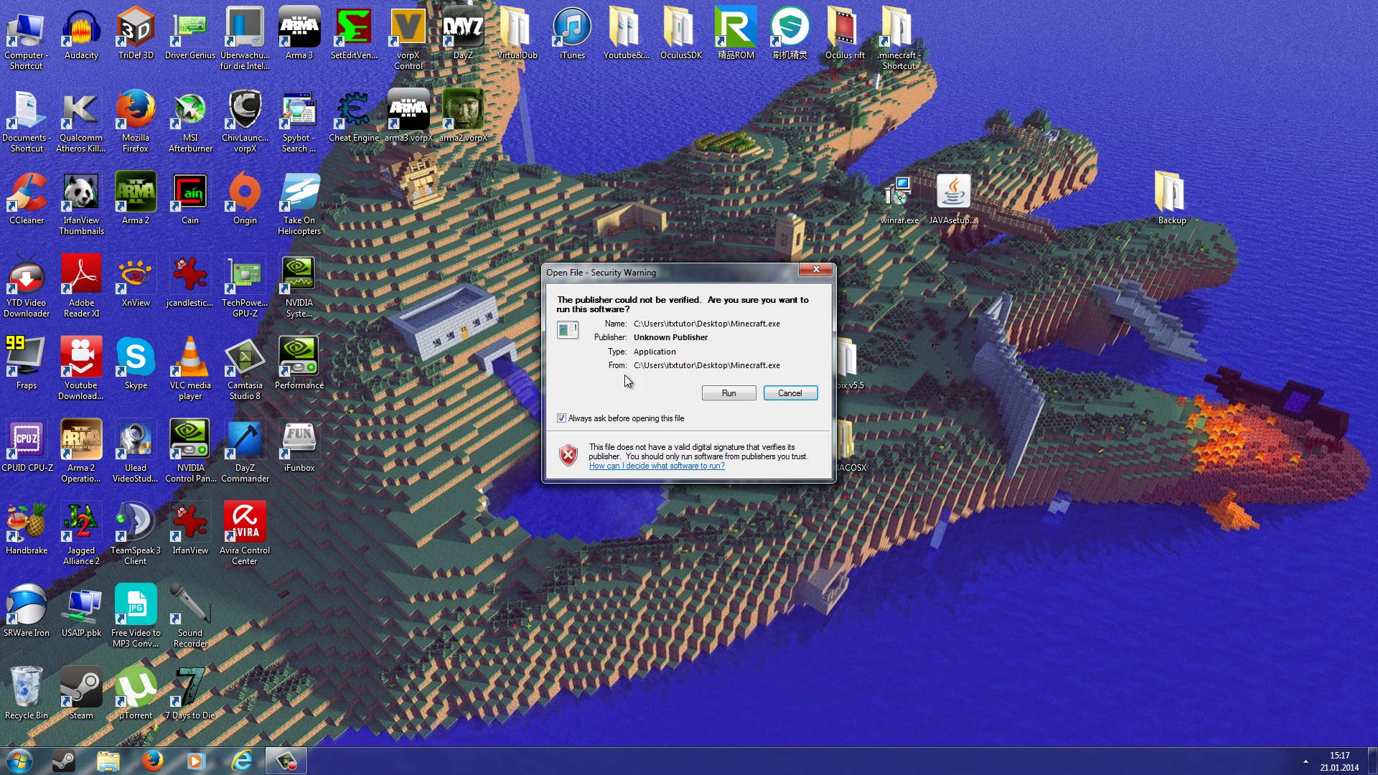
click(721, 397)
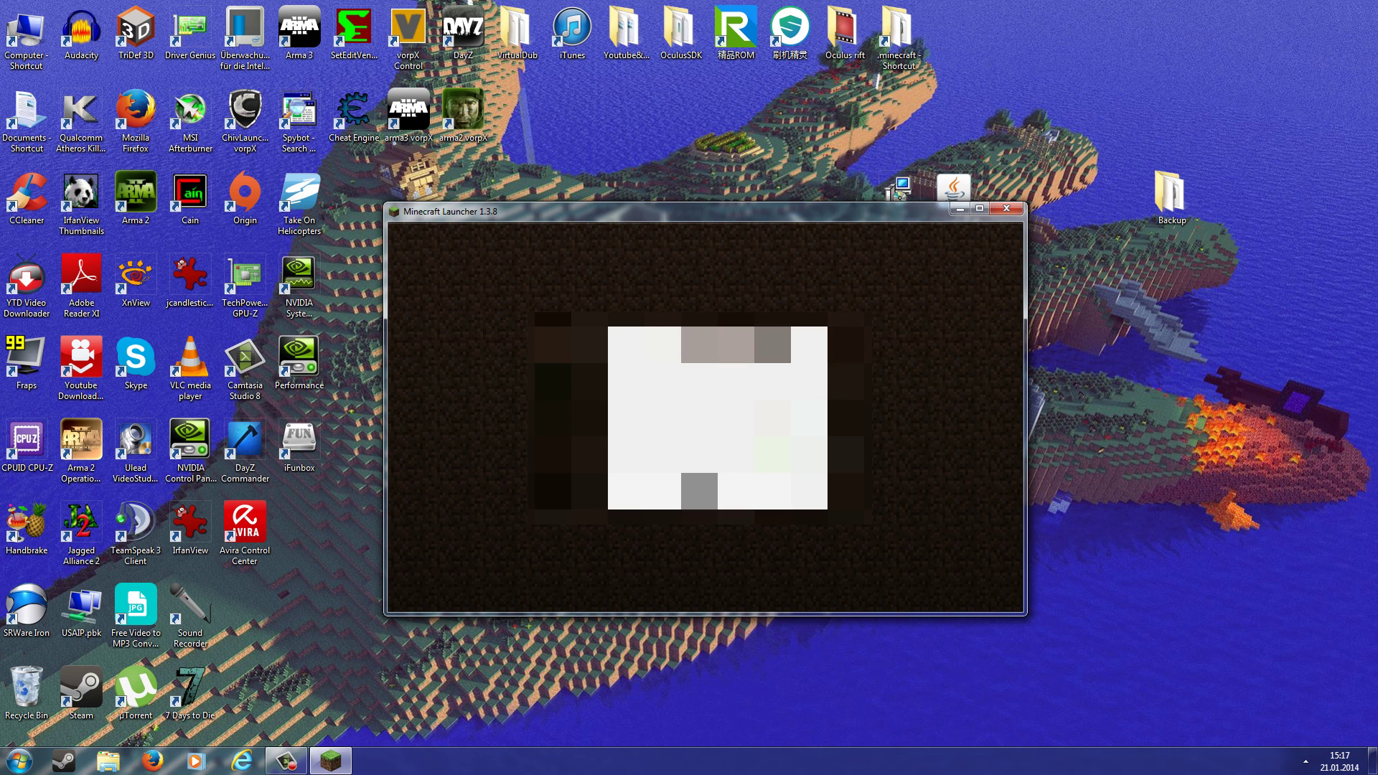
key(Return)
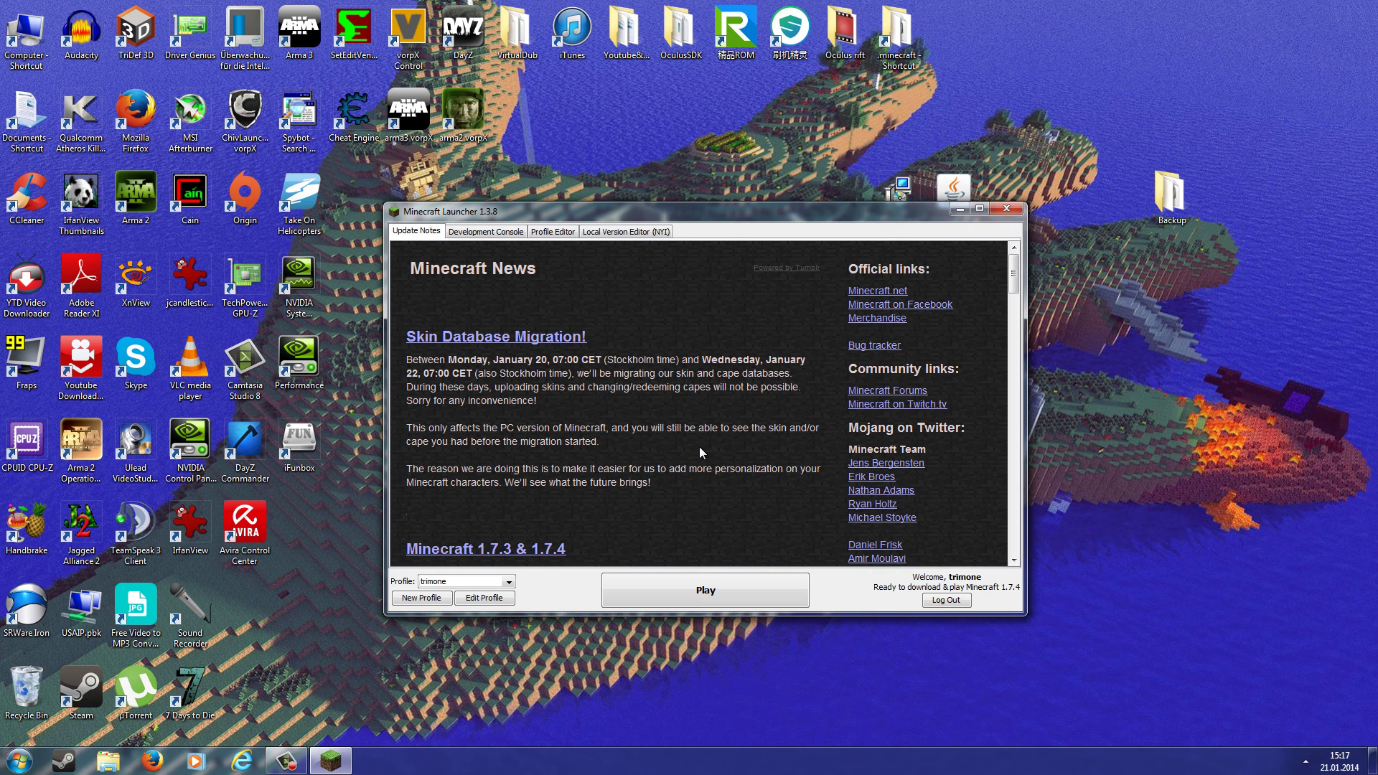
click(721, 584)
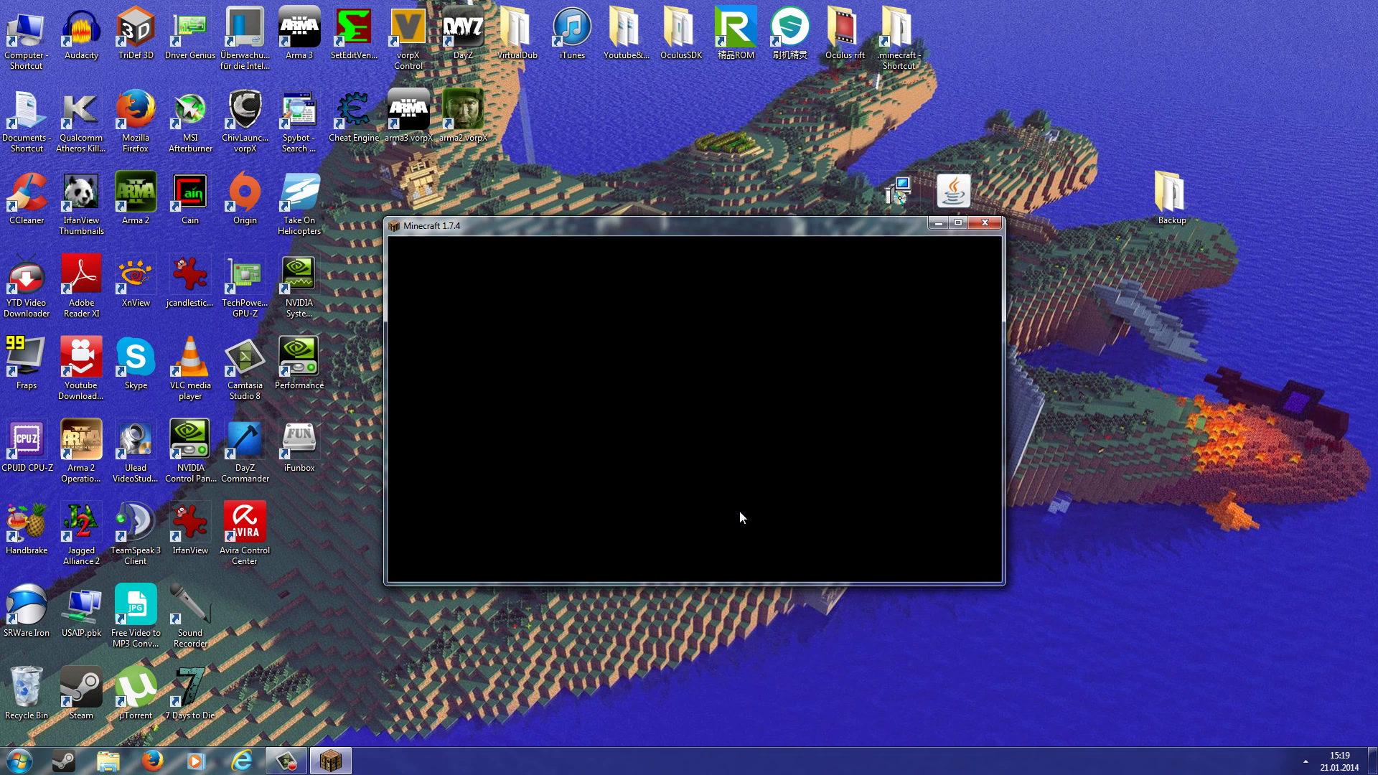
click(990, 223)
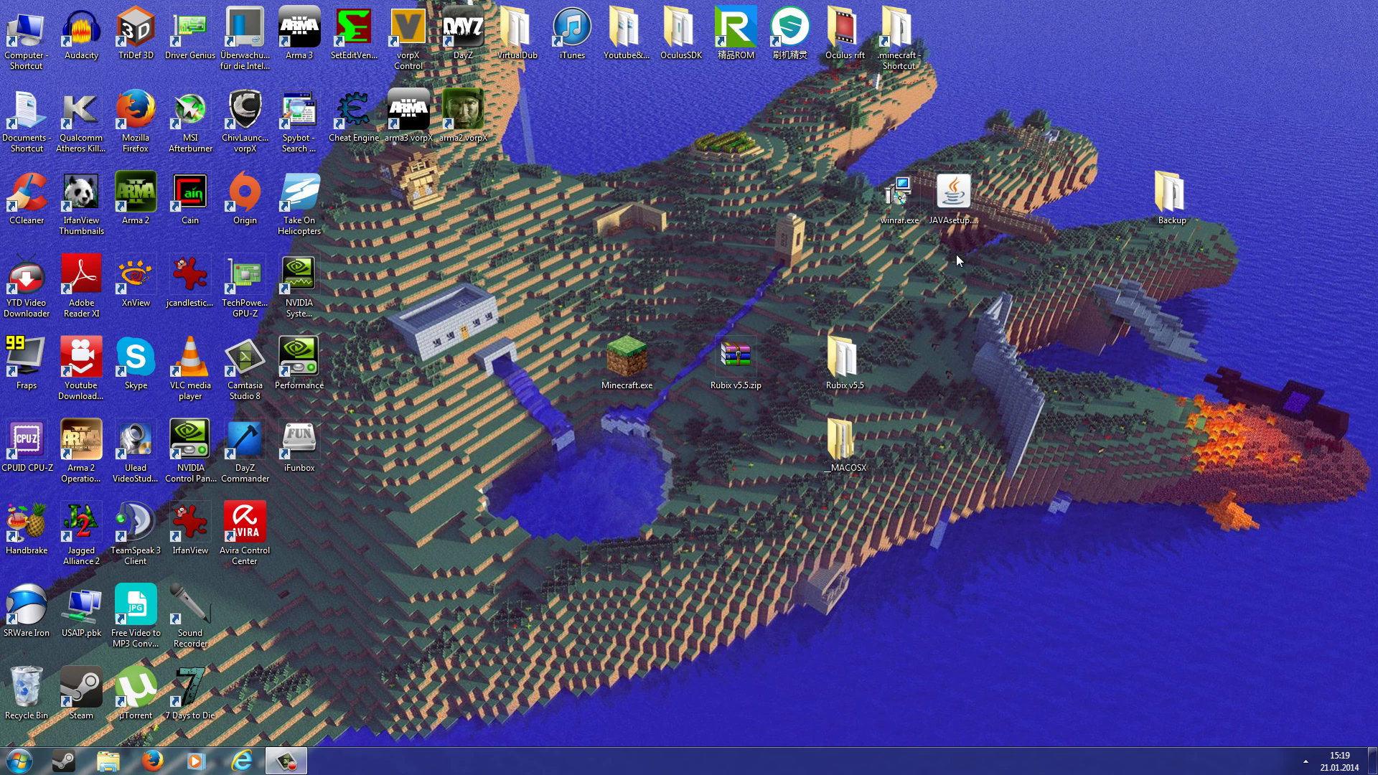
Step: Open the versions folder through the .minecraft desktop shortcut and arrange it side by side with the opened Rubix v5.5 folder
double_click(895, 71)
drag(644, 214, 595, 169)
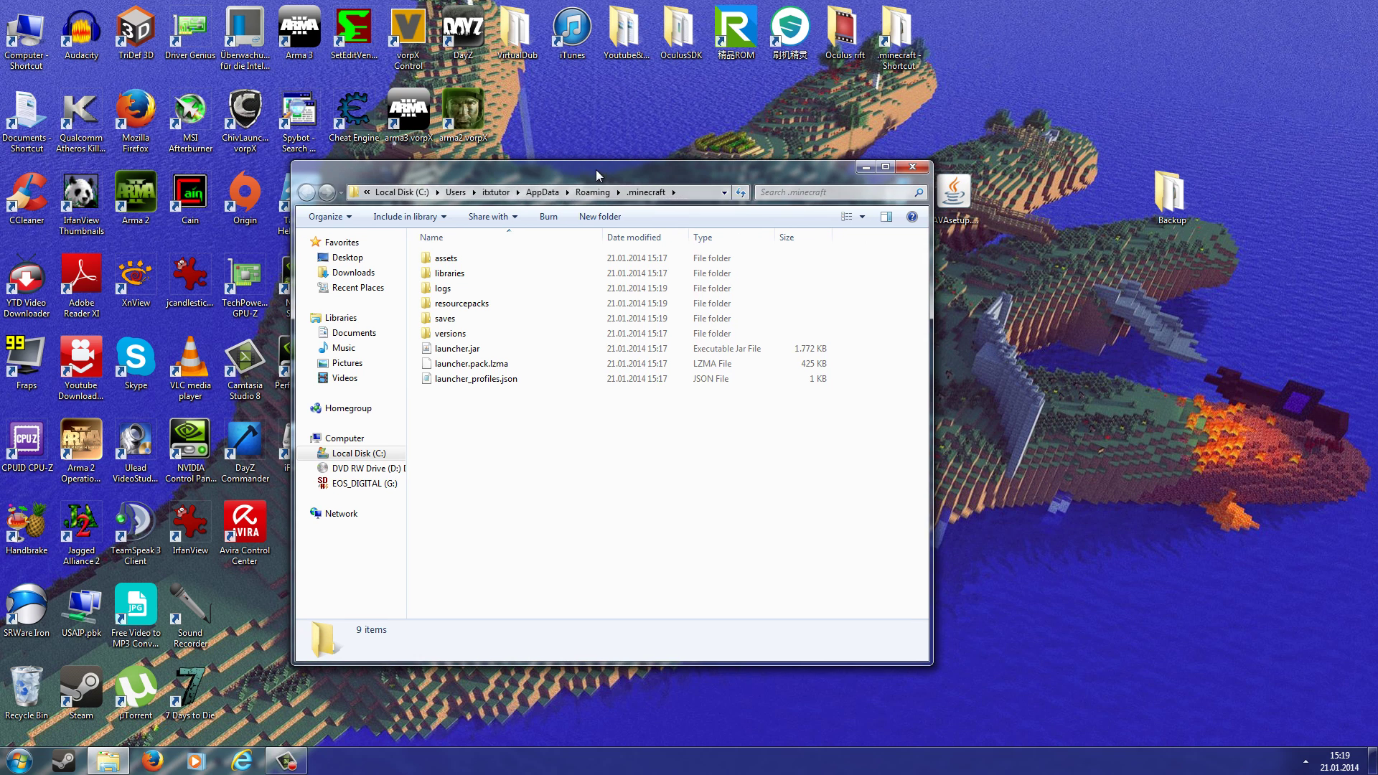
double_click(473, 333)
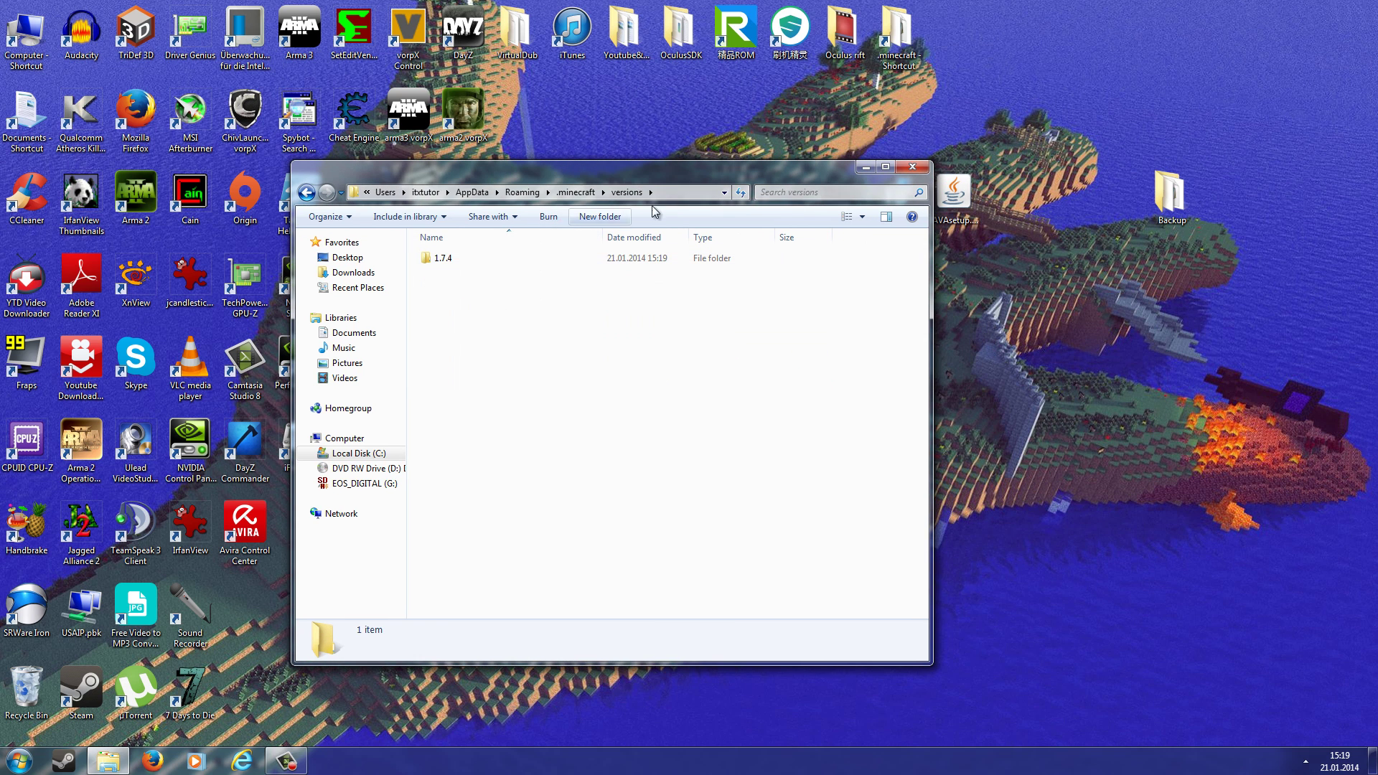
drag(727, 163, 482, 142)
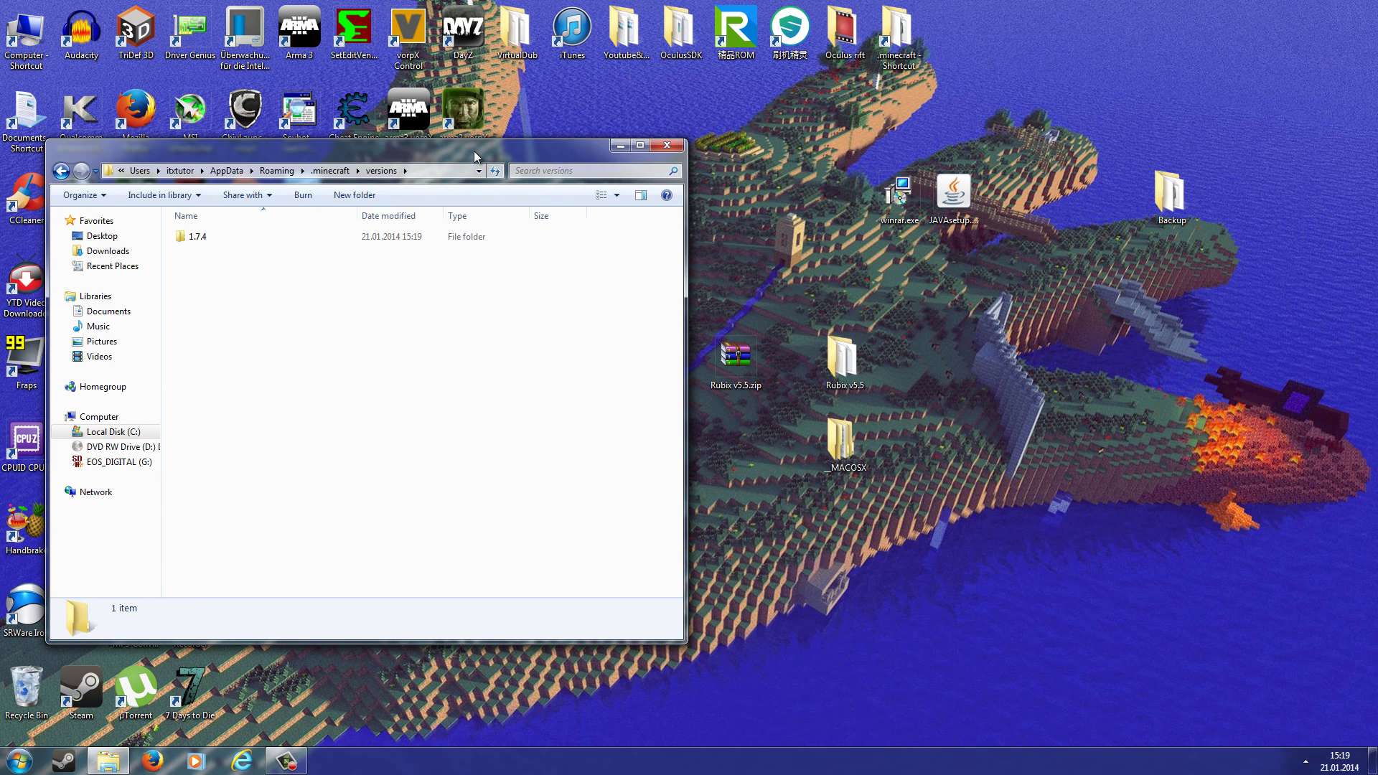
click(854, 366)
double_click(854, 366)
drag(358, 143, 1008, 236)
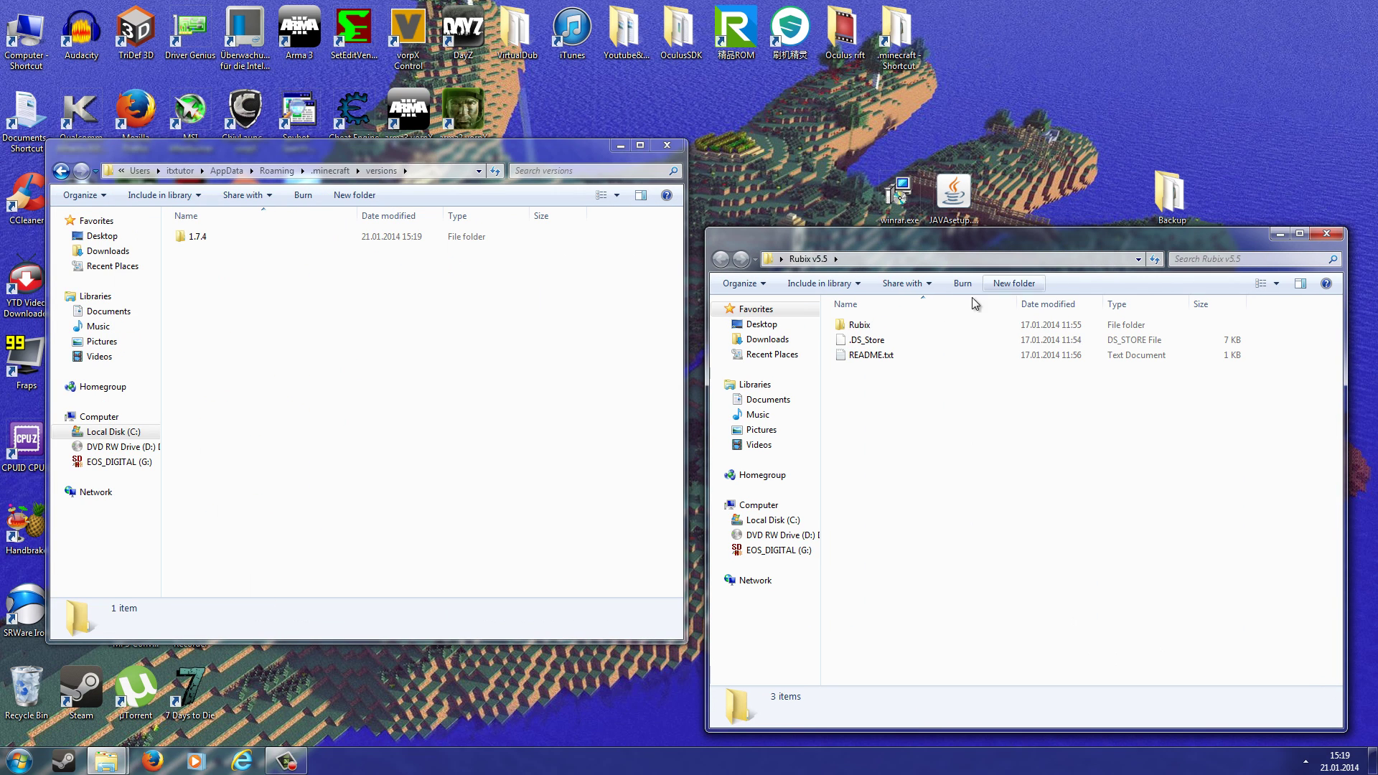
Step: Put the Rubix folder from Rubix v5.5 into the .minecraft versions folder and close the Rubix v5.5 window
click(865, 327)
double_click(864, 327)
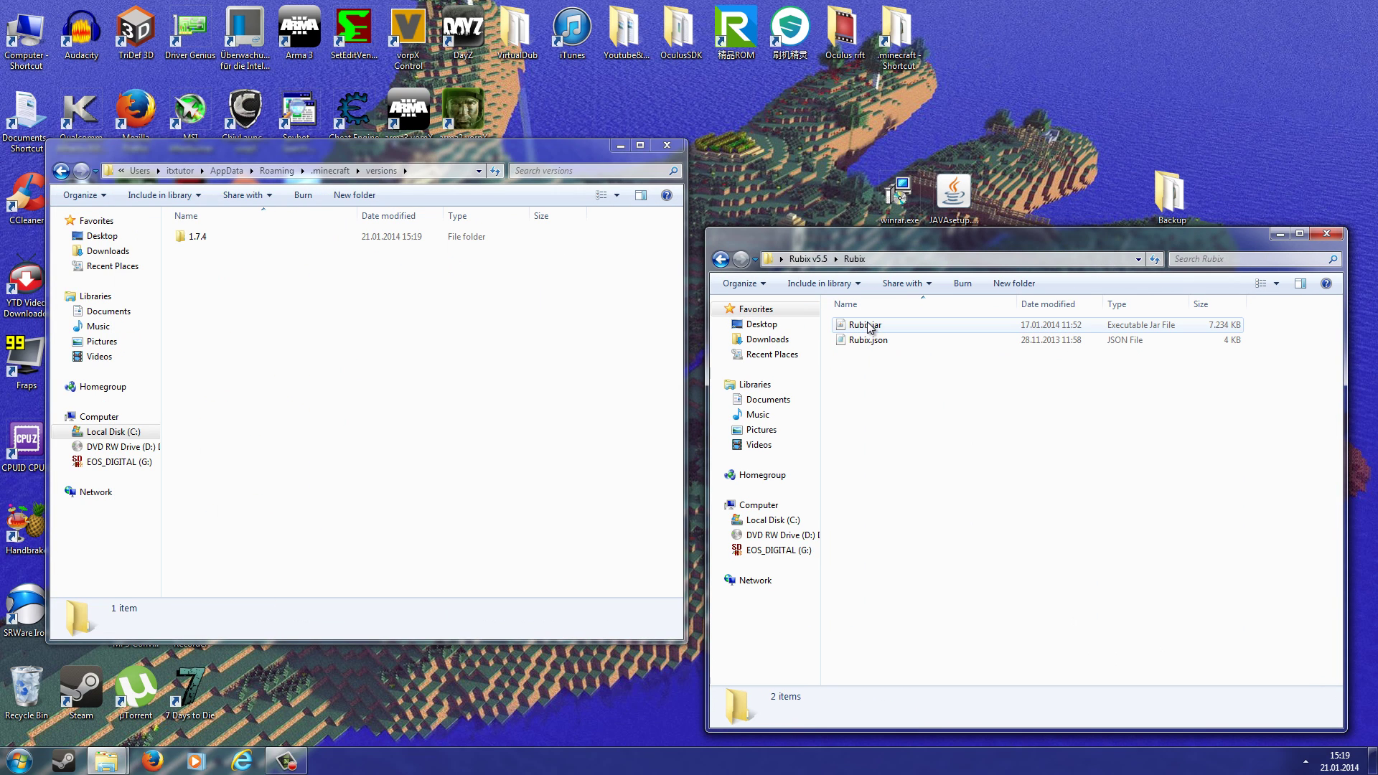
key(BackSpace)
drag(865, 329, 346, 359)
click(1327, 234)
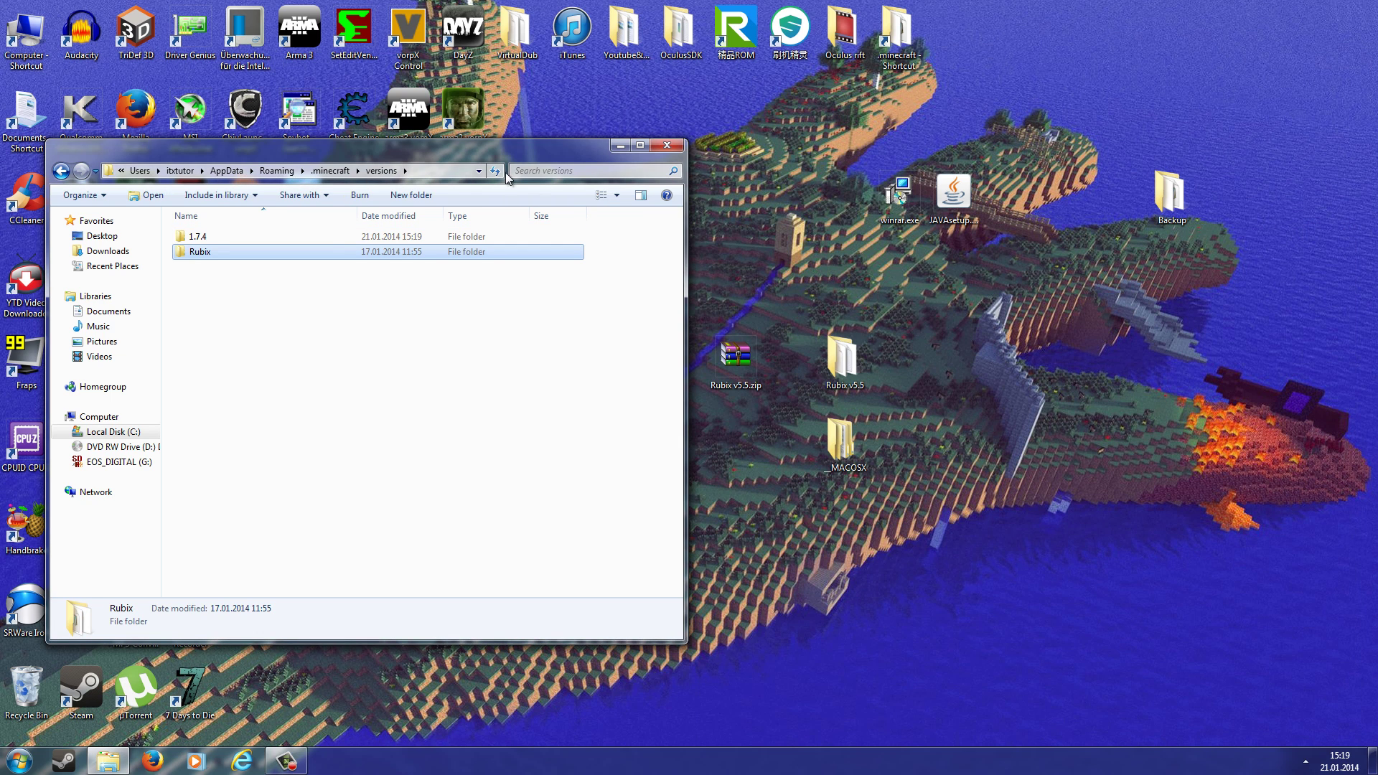
drag(506, 148, 932, 182)
click(677, 322)
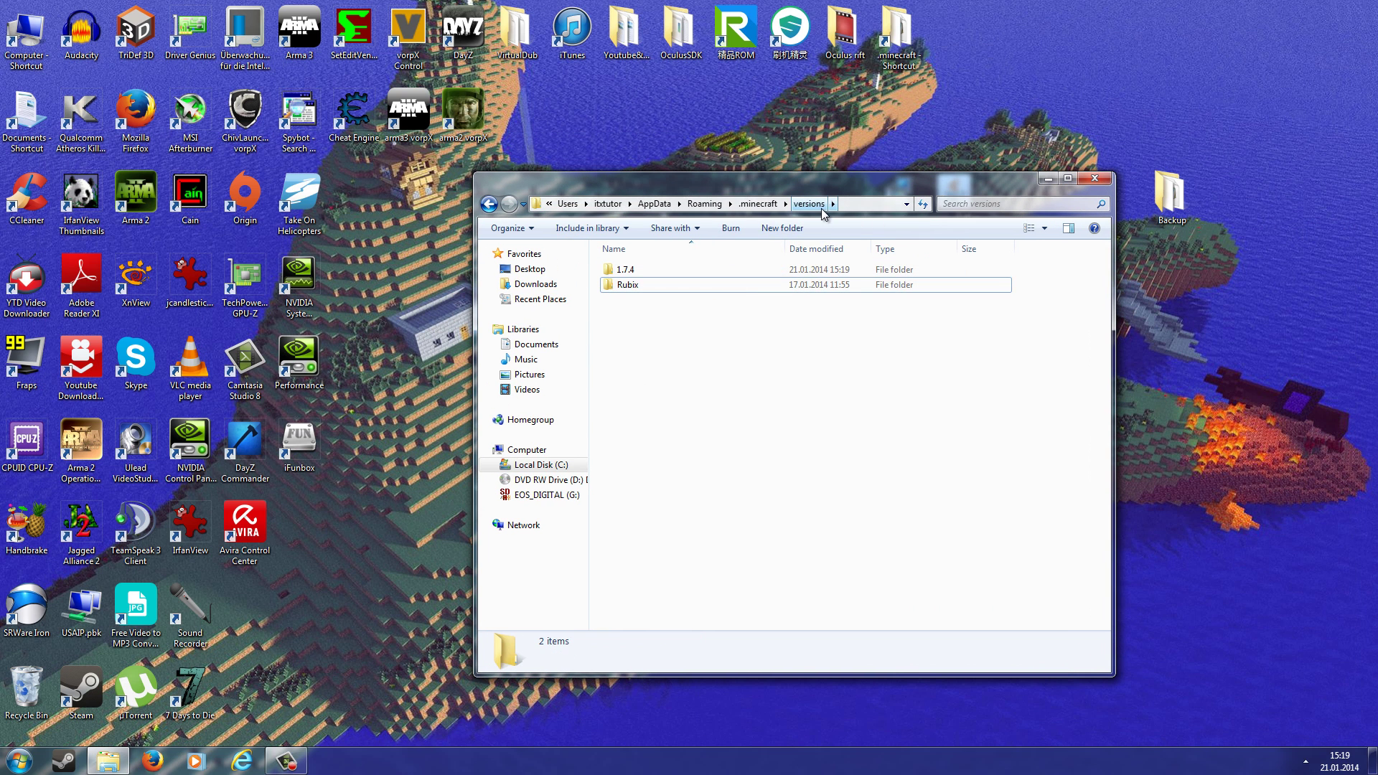
Step: Open Rubix.json from the copied Rubix folder in Notepad, examine its id and type entries, and close the file and folder
double_click(641, 287)
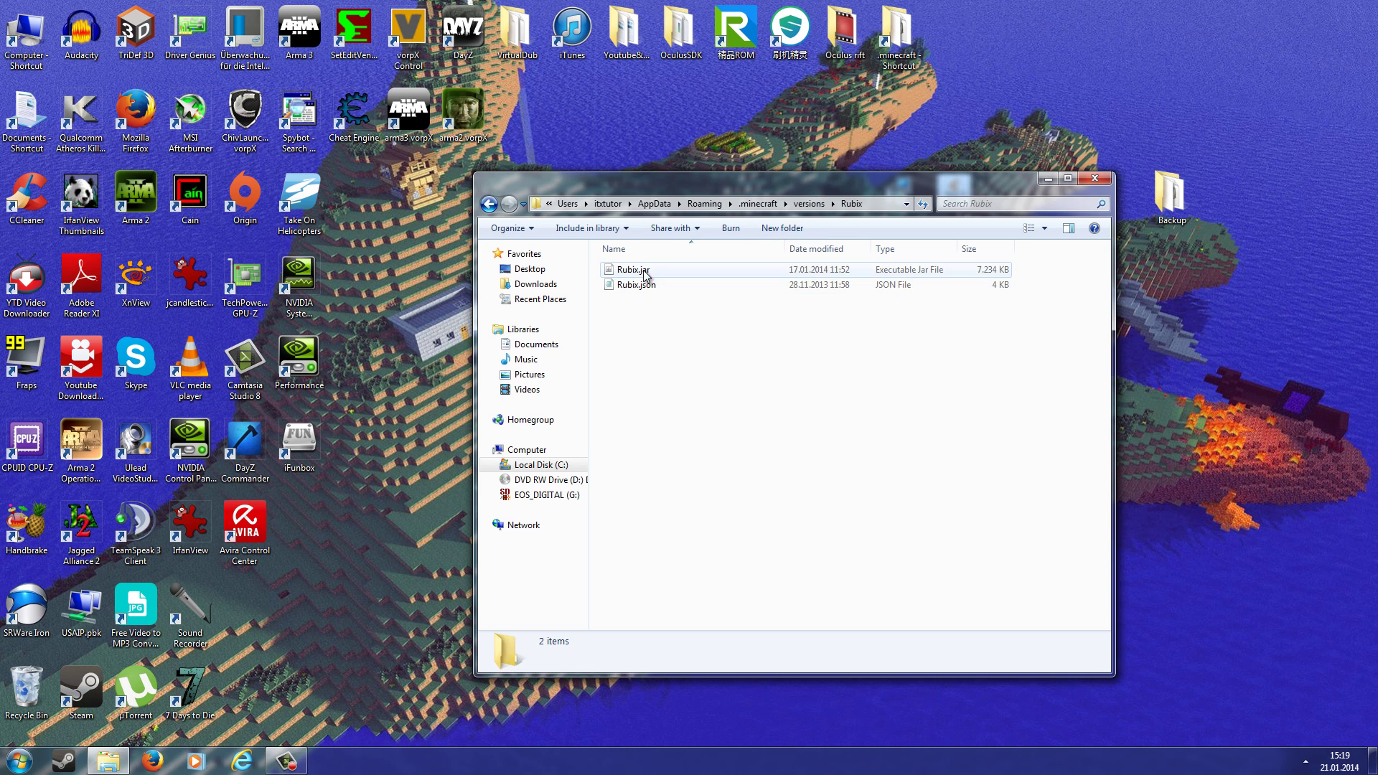
click(641, 287)
right_click(642, 287)
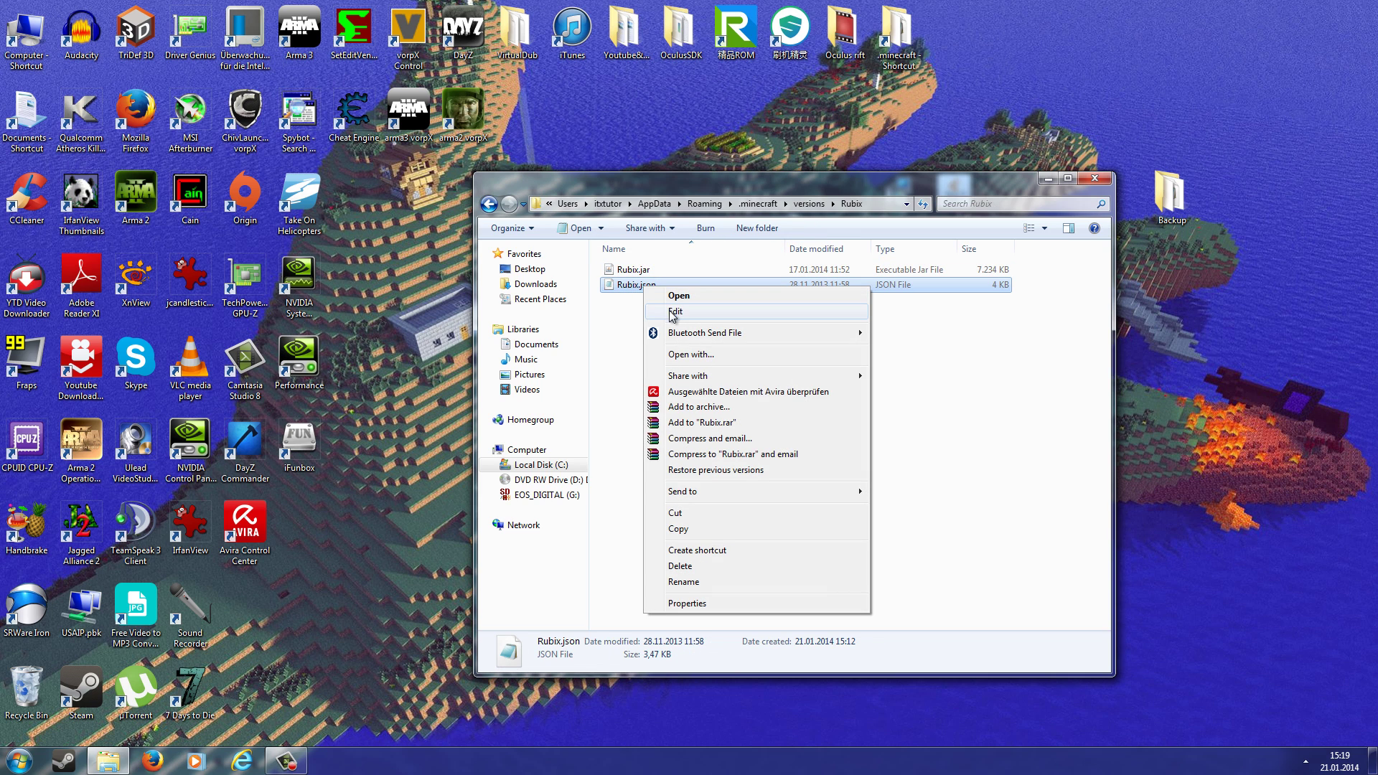
click(673, 313)
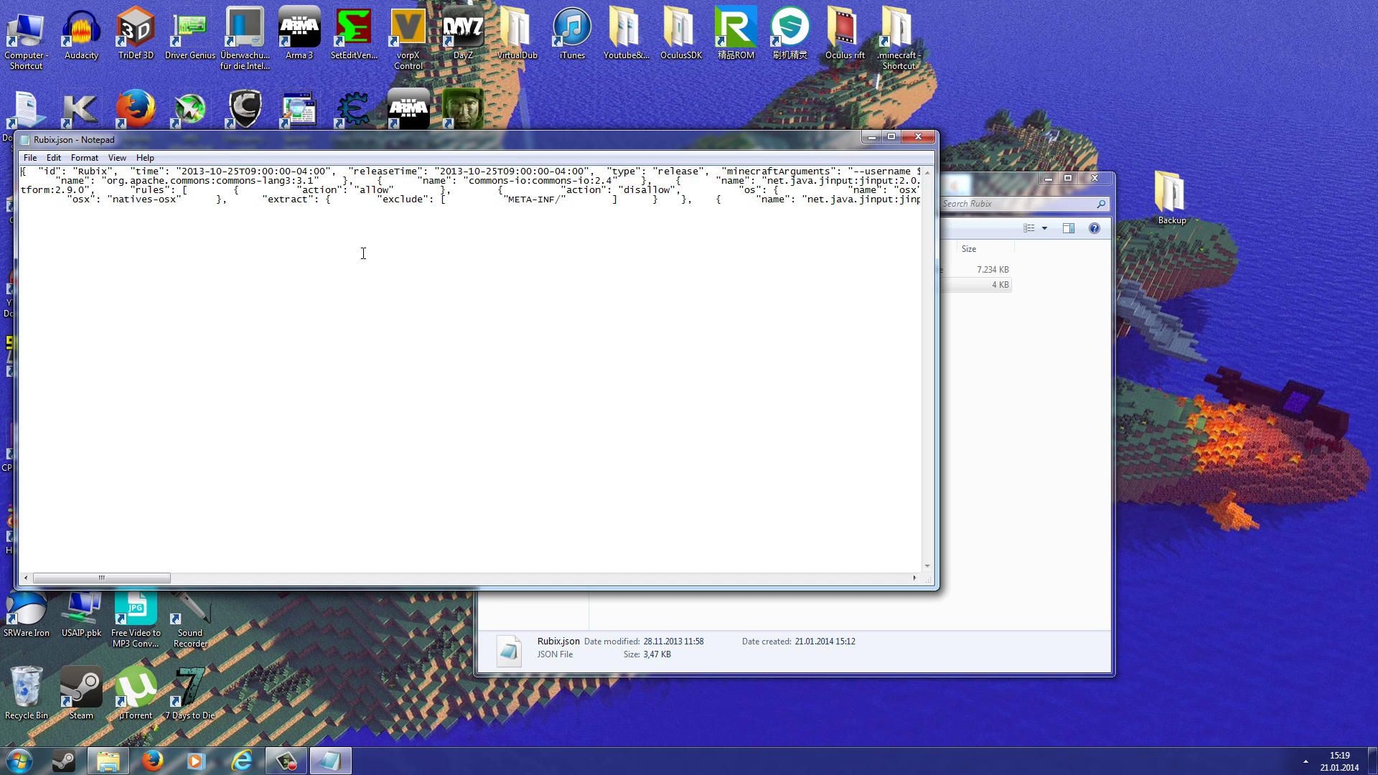
double_click(81, 171)
drag(195, 140, 550, 358)
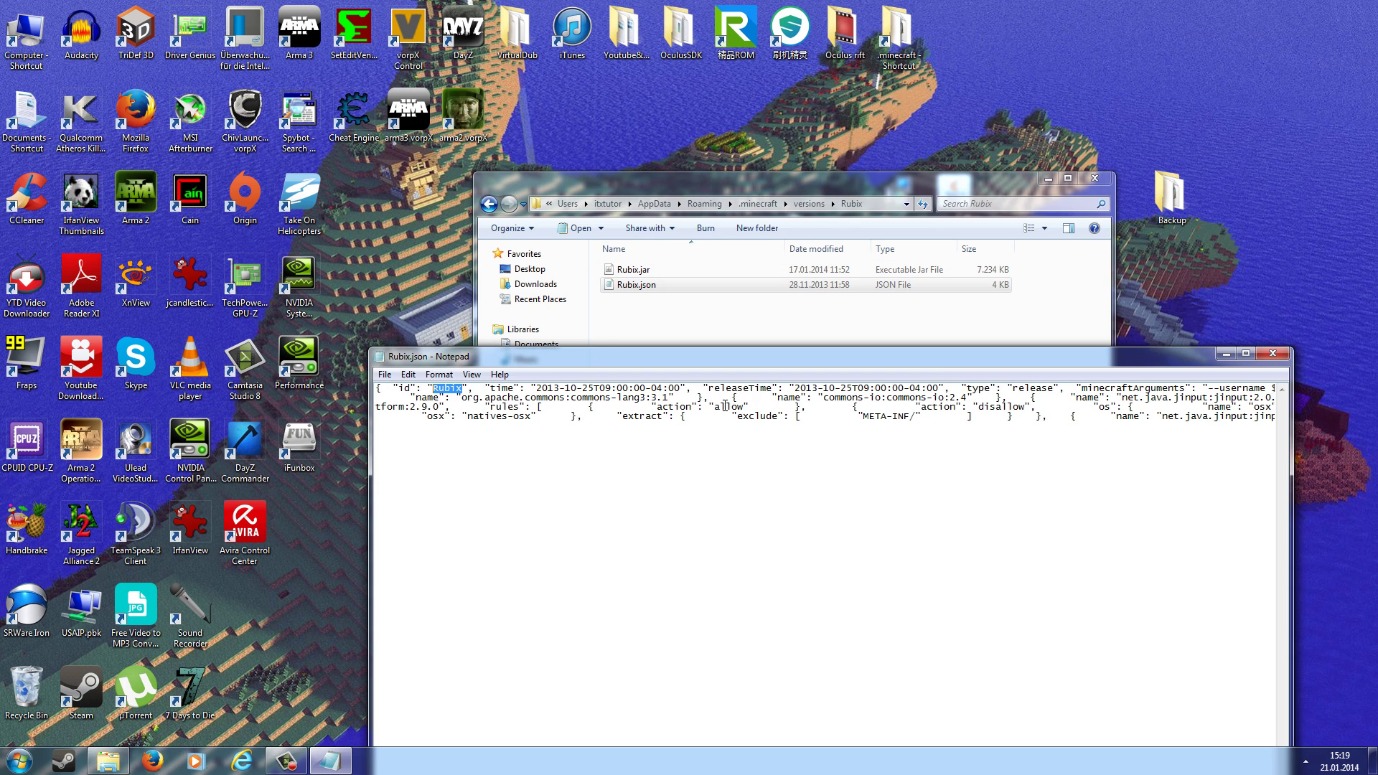
drag(1058, 387, 961, 388)
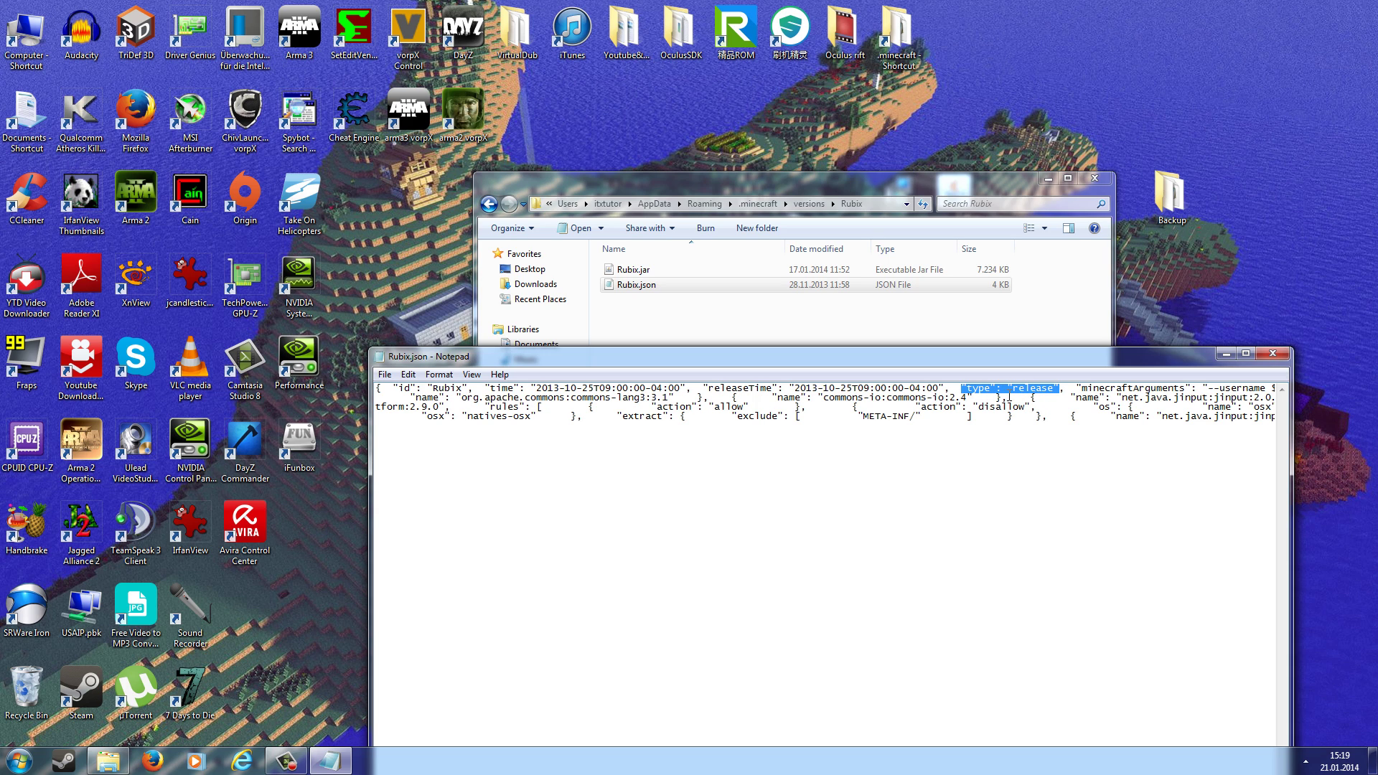
click(1272, 353)
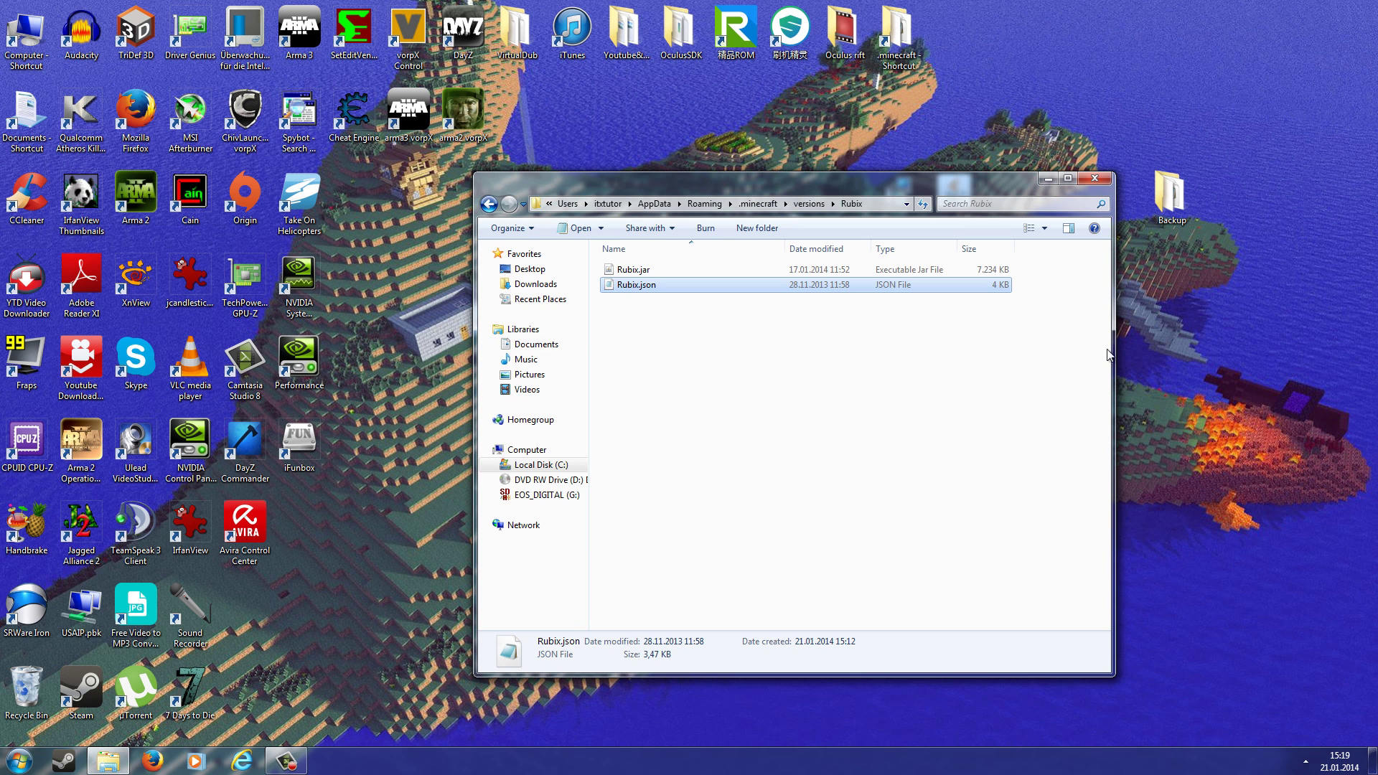
click(986, 352)
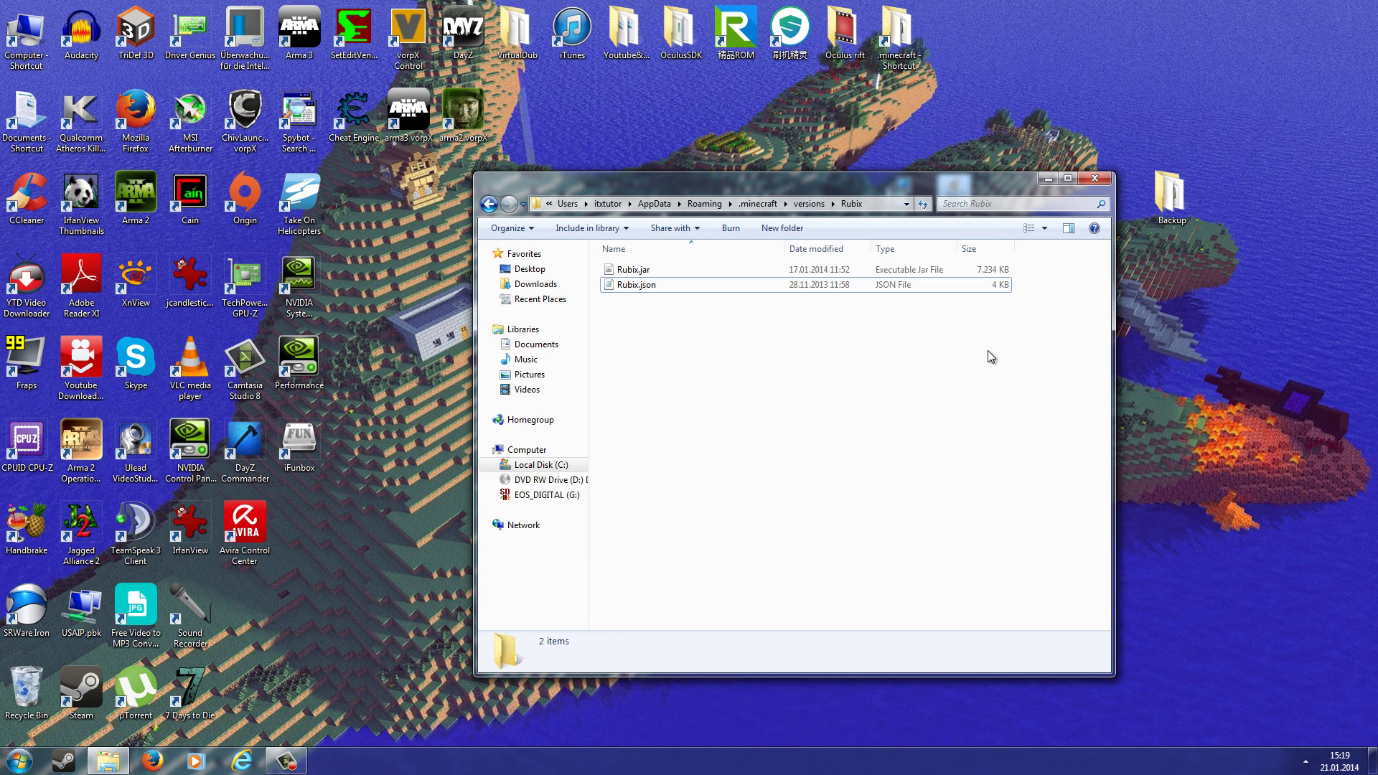
click(1094, 178)
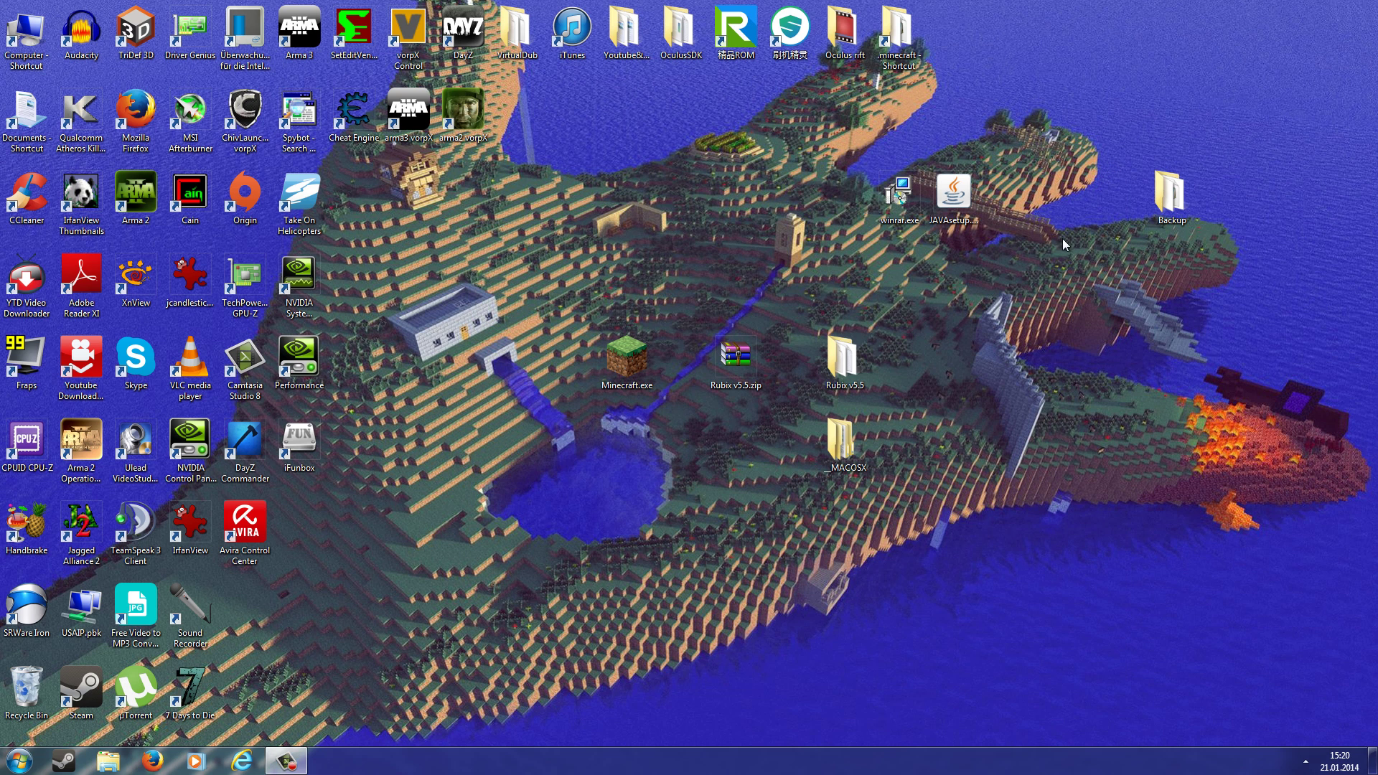
Step: Launch Minecraft.exe and create a launcher profile named Rubix that uses version release Rubix
double_click(632, 362)
click(719, 392)
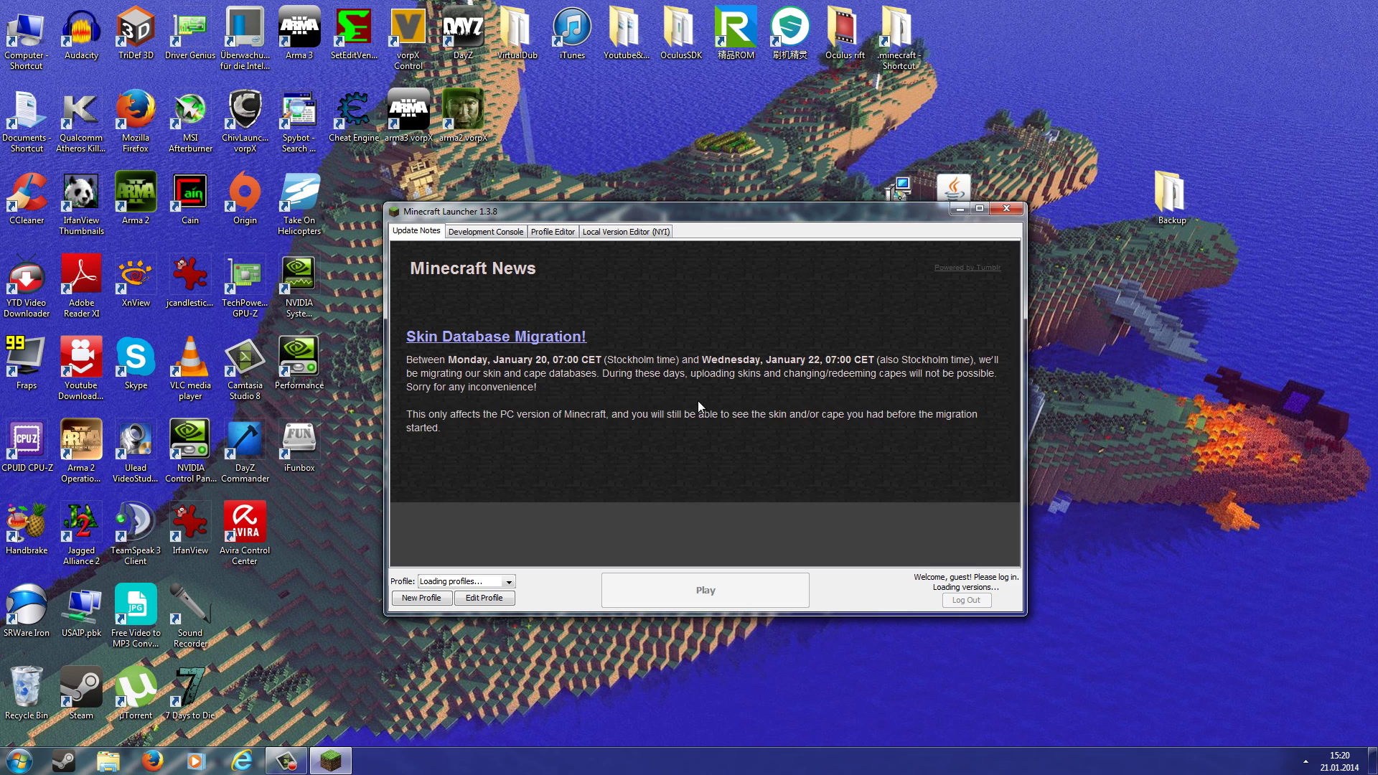
click(445, 599)
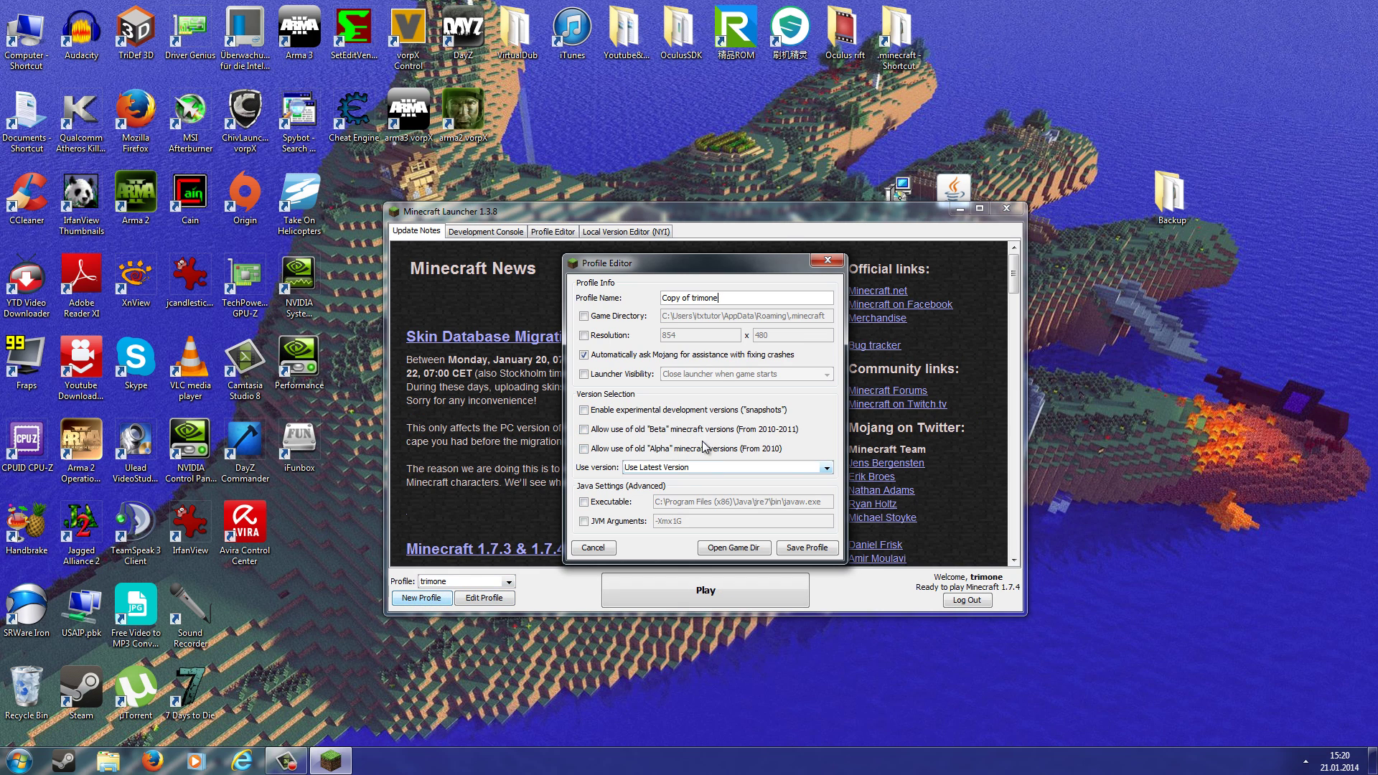
drag(700, 304, 565, 281)
text(Rubix)
click(673, 468)
click(673, 503)
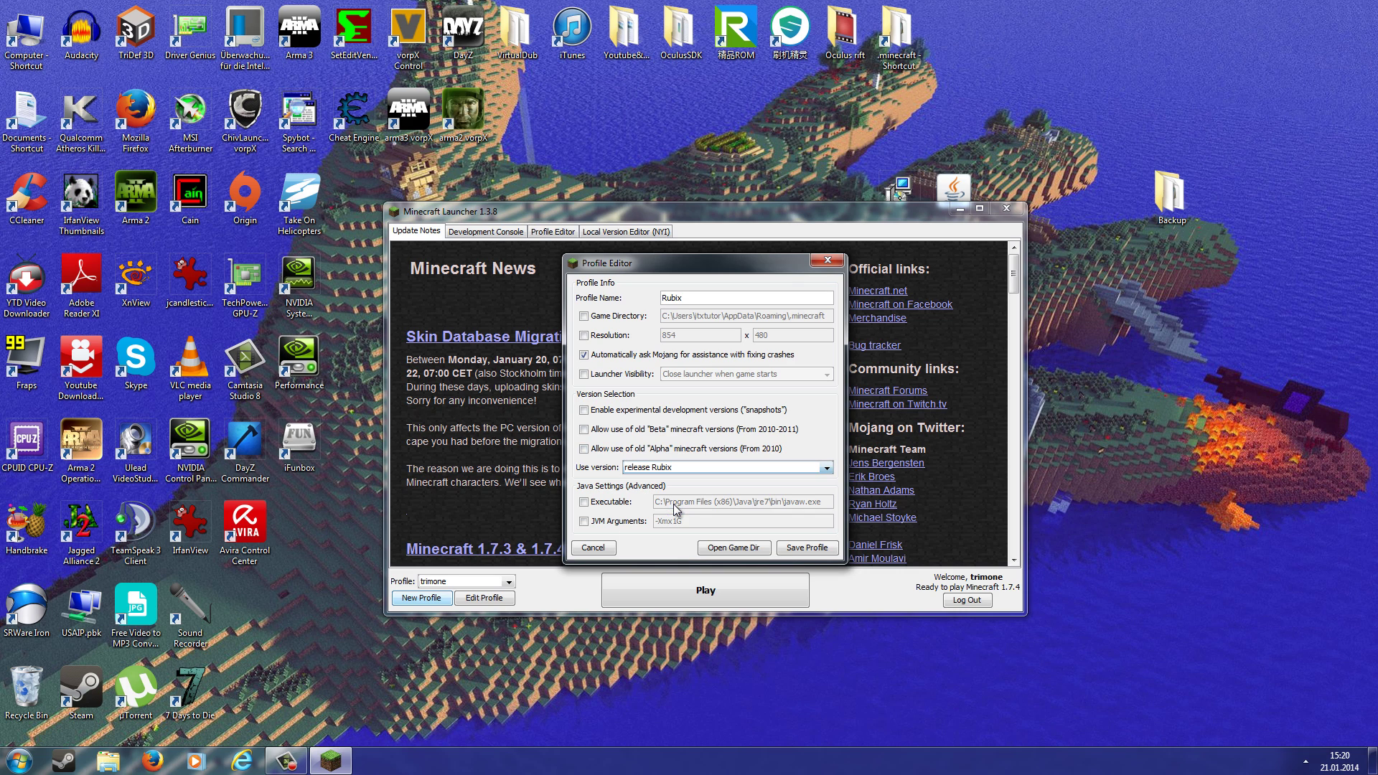
click(790, 549)
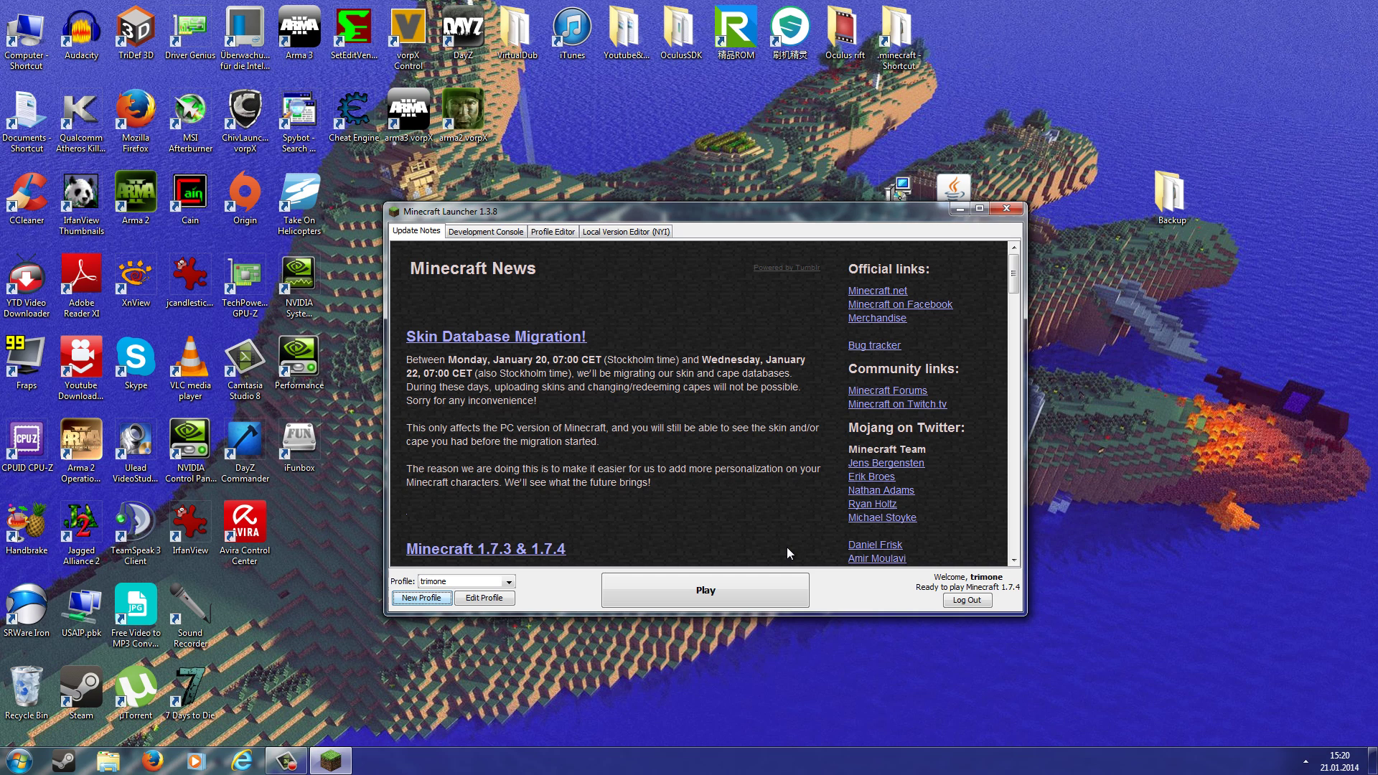
Step: Copy the resourcepacks folder and servers.dat from Backup into .minecraft, merging the existing resourcepacks folder, and return to the launcher
double_click(1170, 194)
click(658, 510)
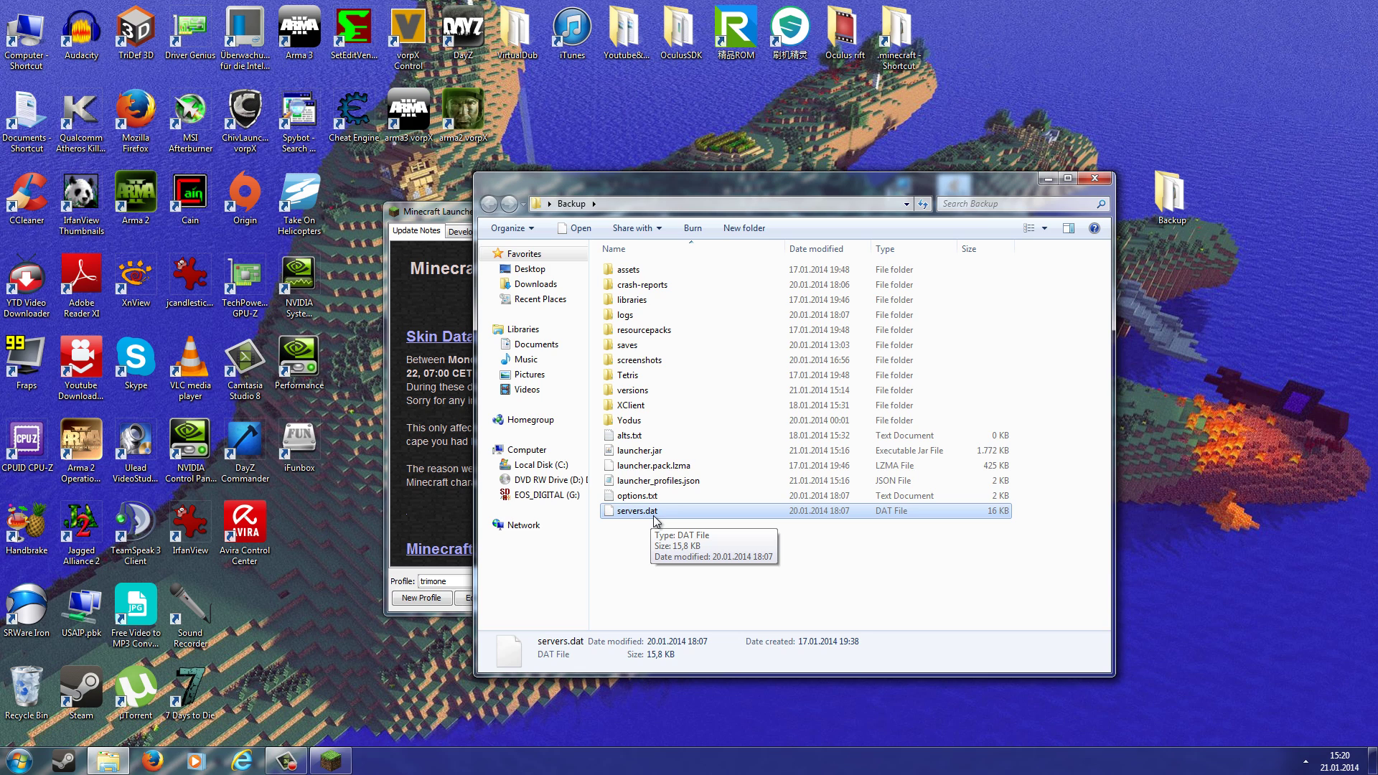
click(673, 330)
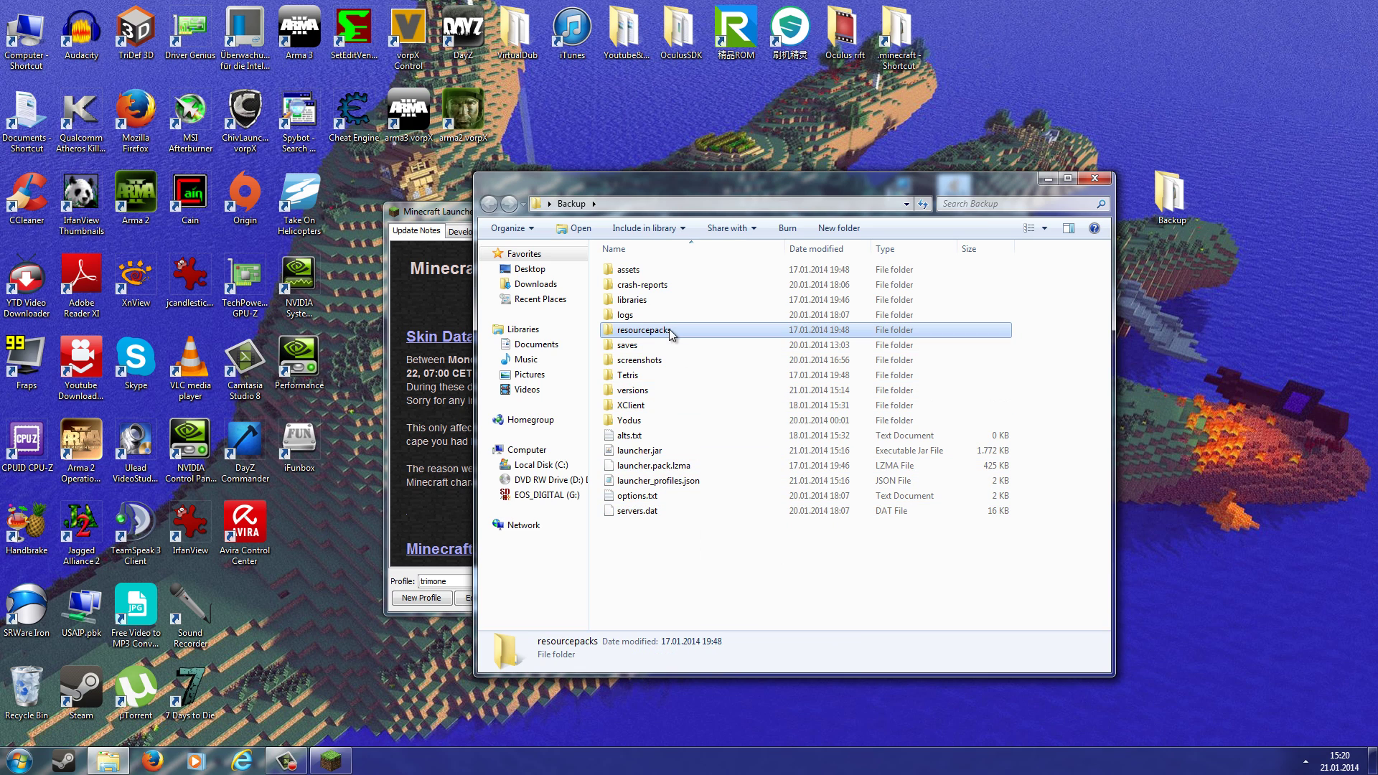
ctrl+click(660, 510)
double_click(924, 58)
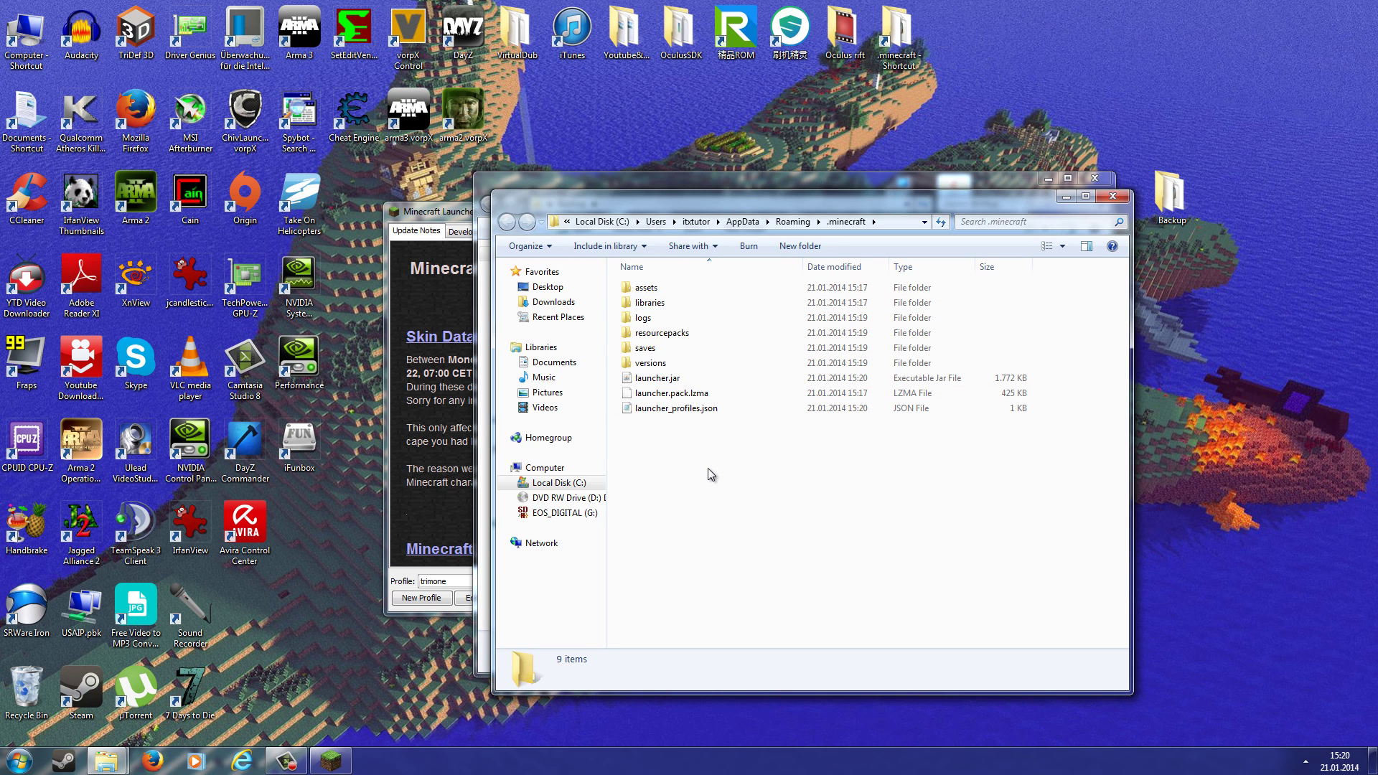
key(ctrl+v)
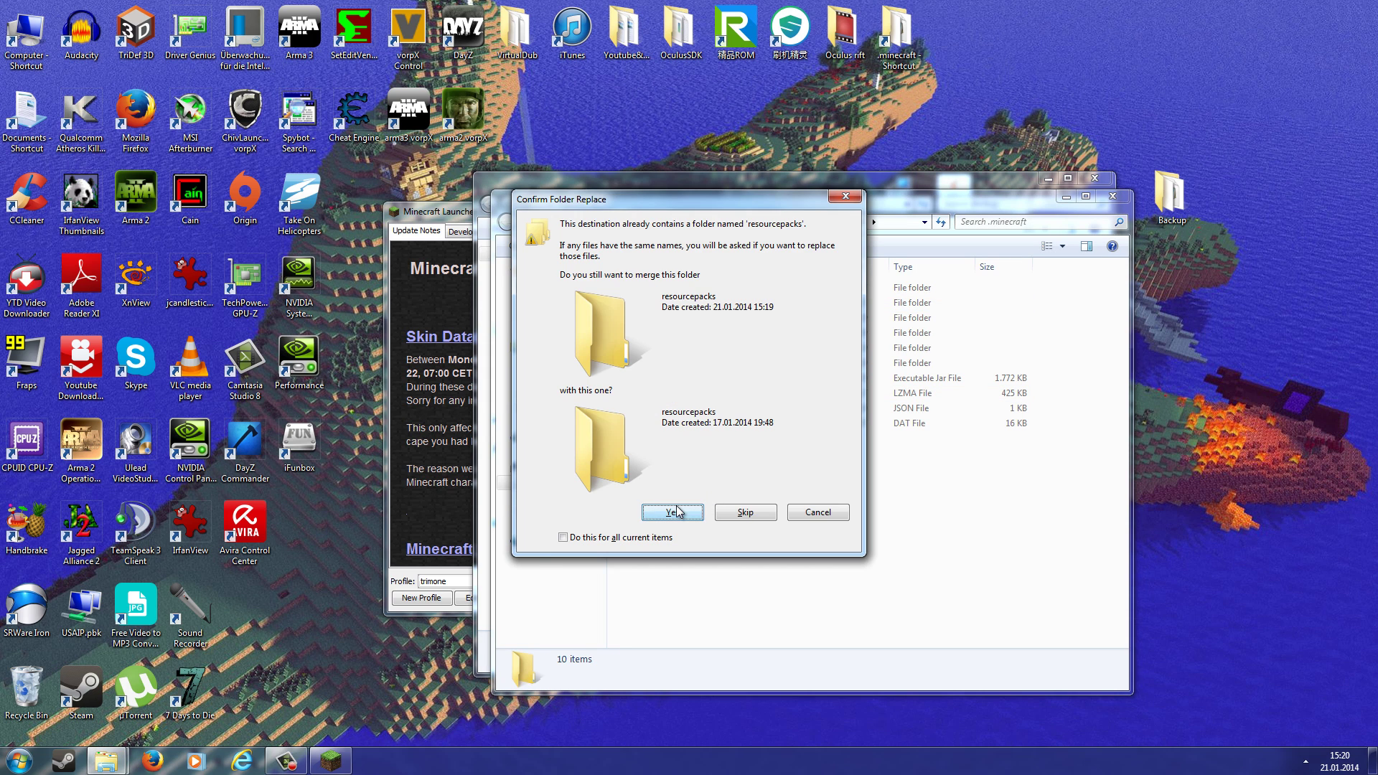
click(672, 512)
drag(779, 188, 1008, 188)
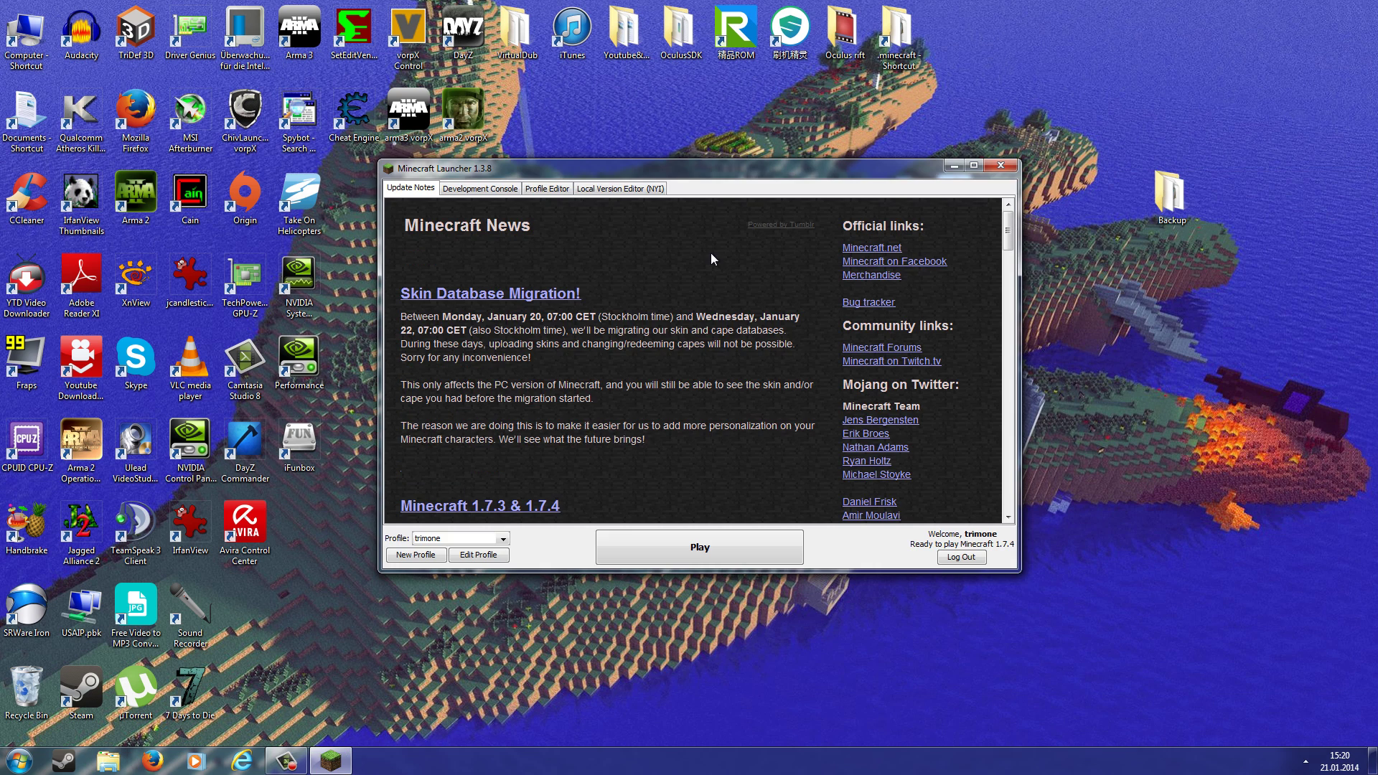
click(695, 544)
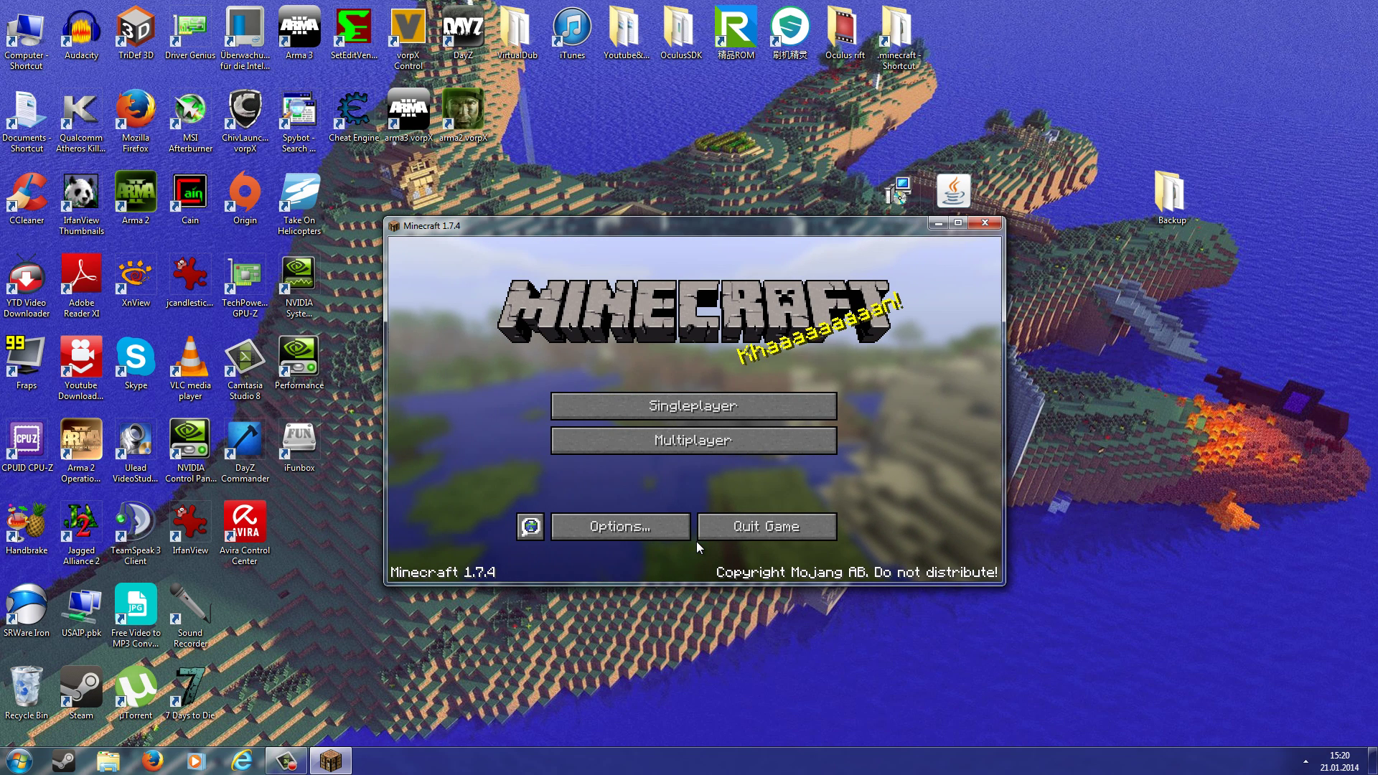
click(723, 529)
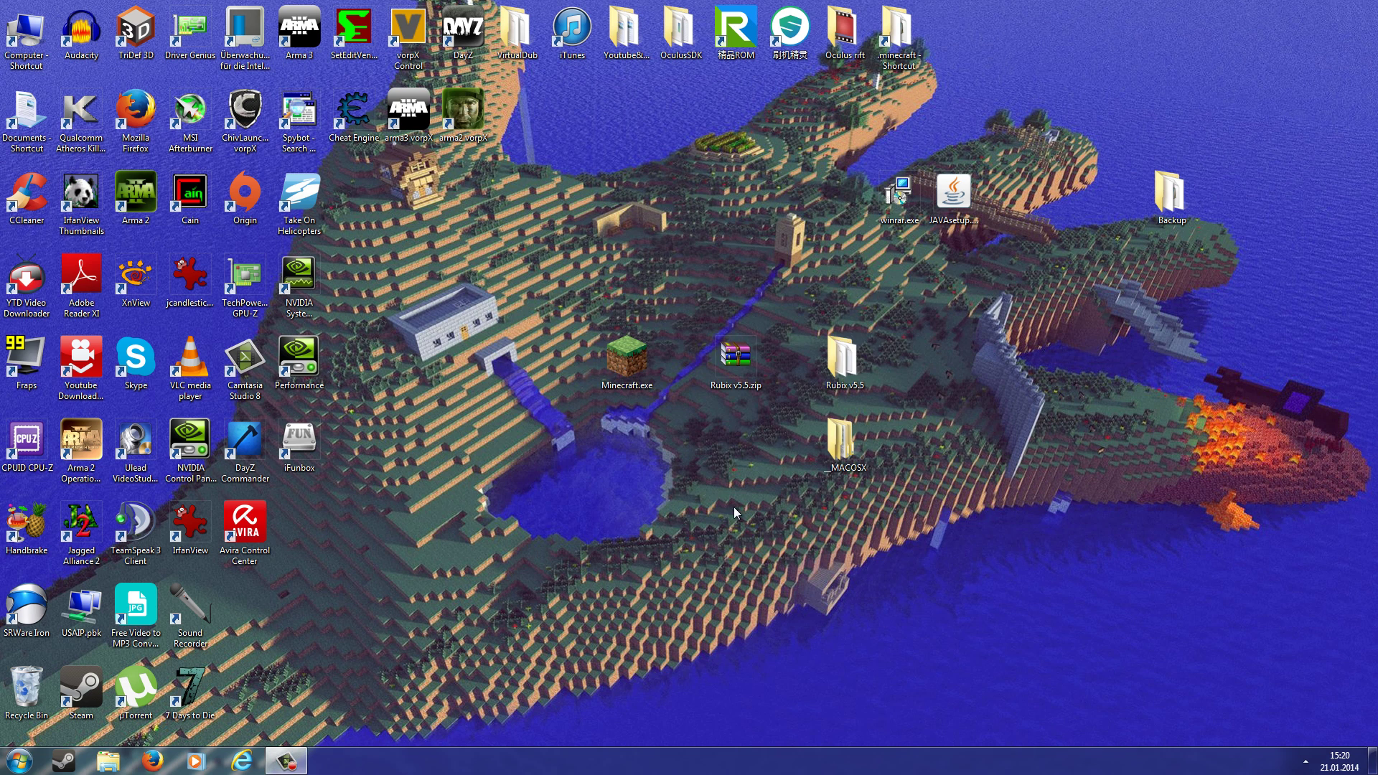
double_click(640, 372)
click(738, 394)
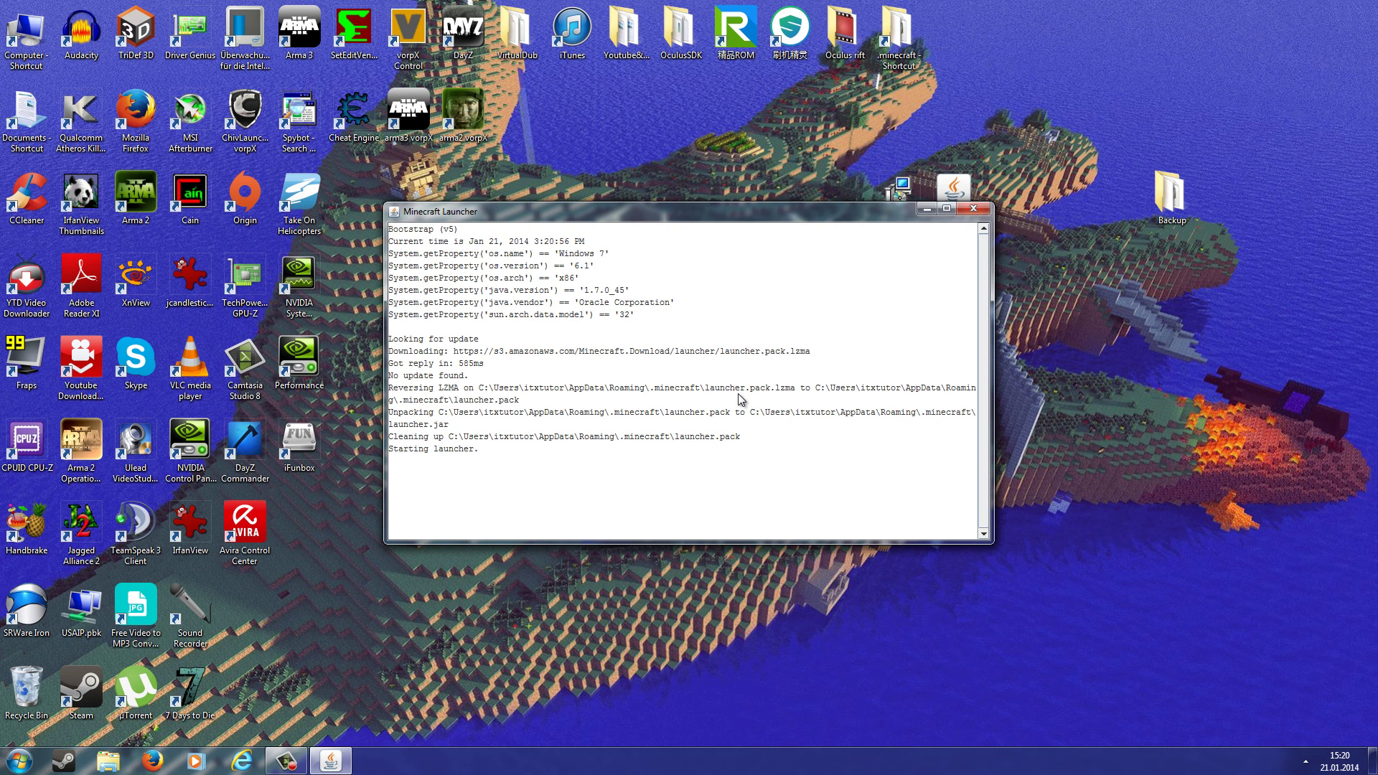
Step: Select the Rubix profile in the Minecraft launcher and start the game with it
click(498, 579)
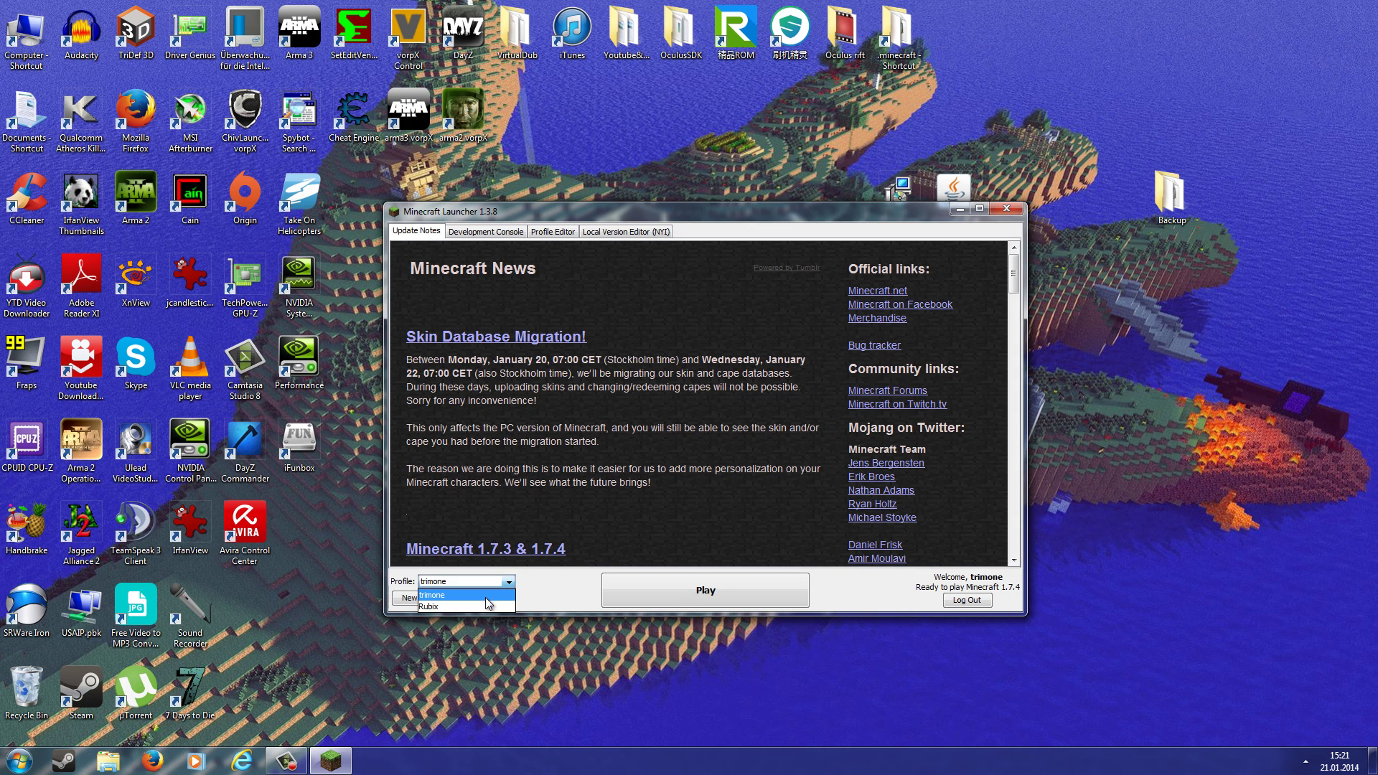
click(489, 605)
click(695, 591)
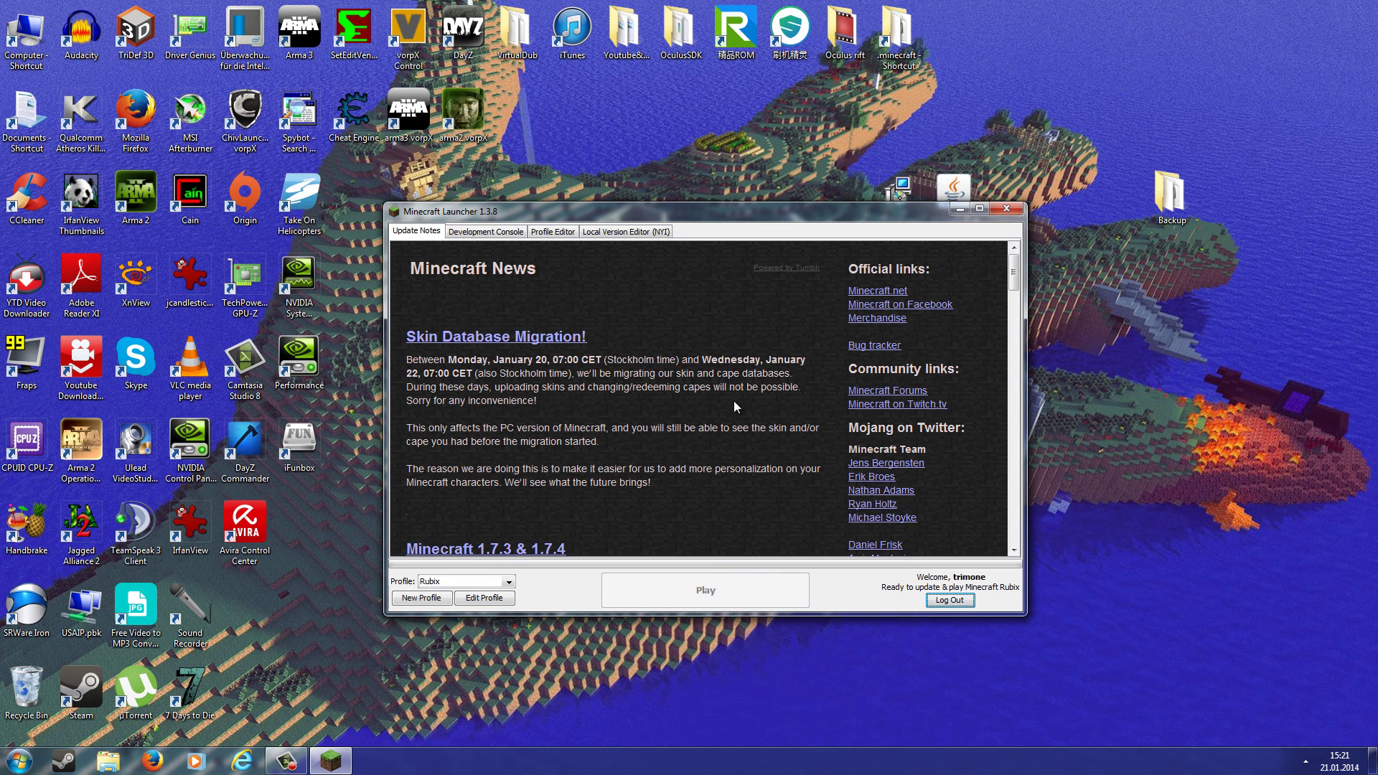